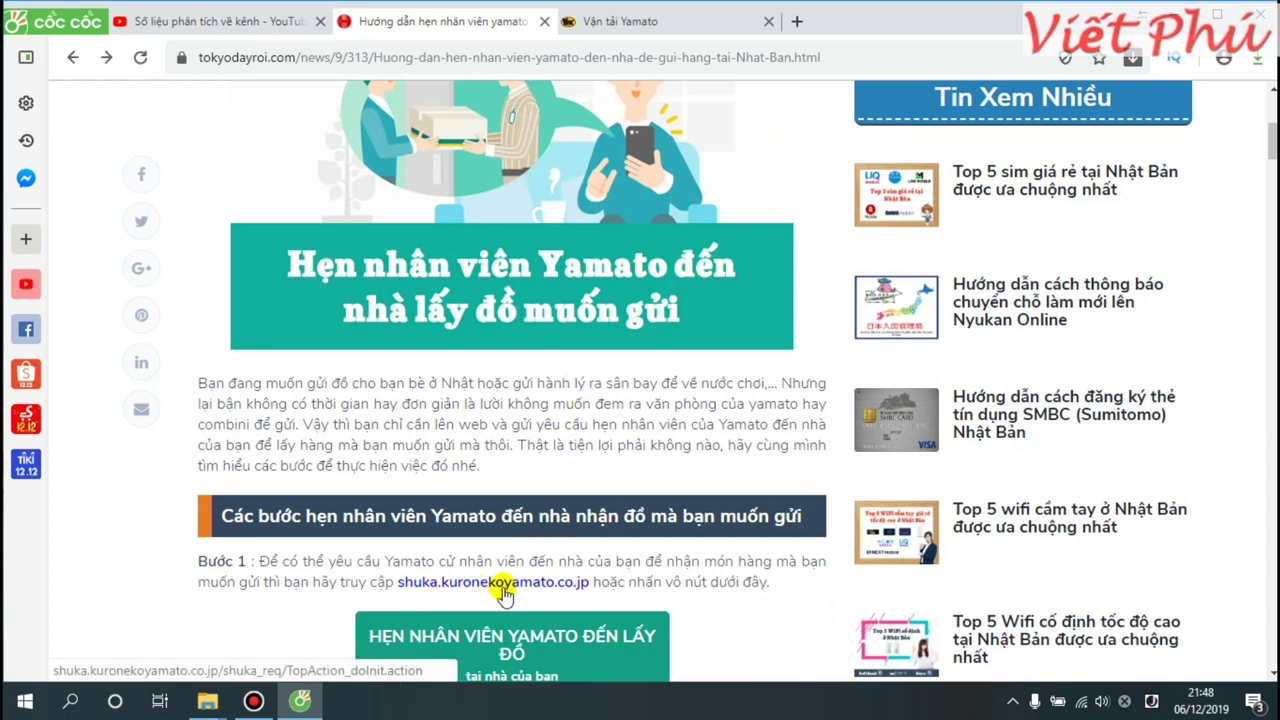
Open the shuka.kuronekoyamato.co.jp link from the article in a new tab and close the old Vận tải Yamato tab.
middle_click(503, 590)
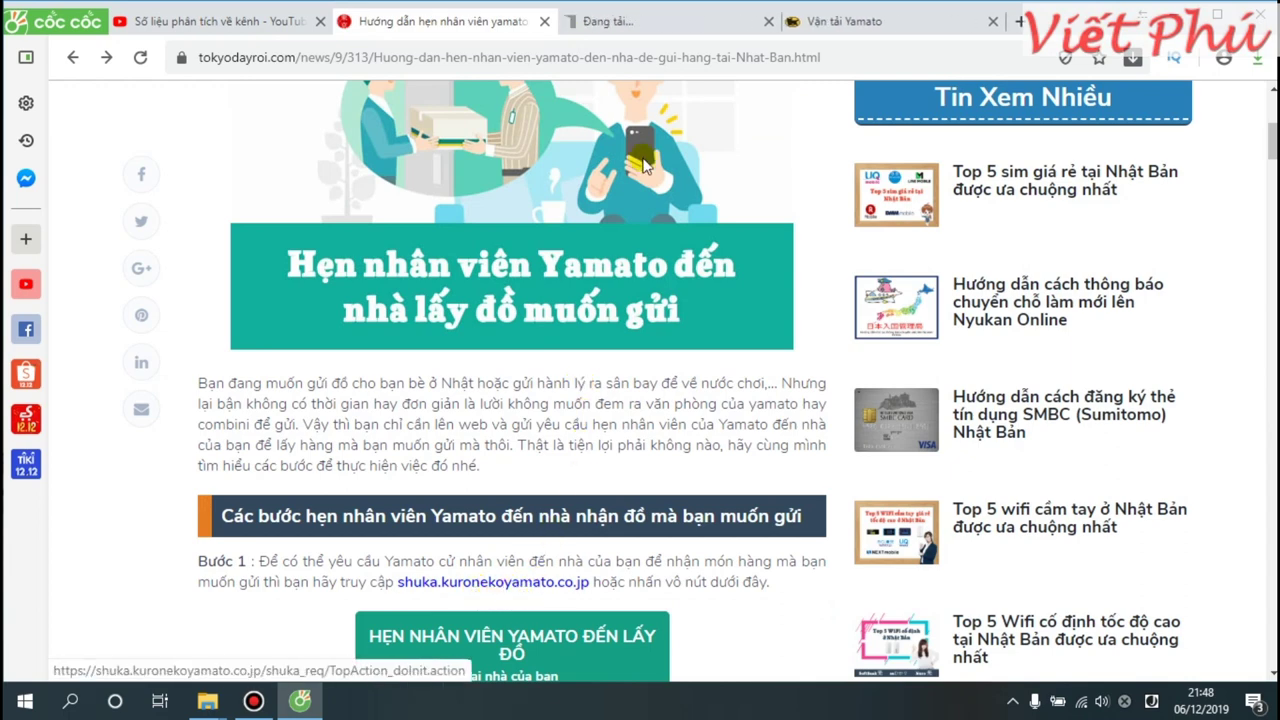
click(700, 28)
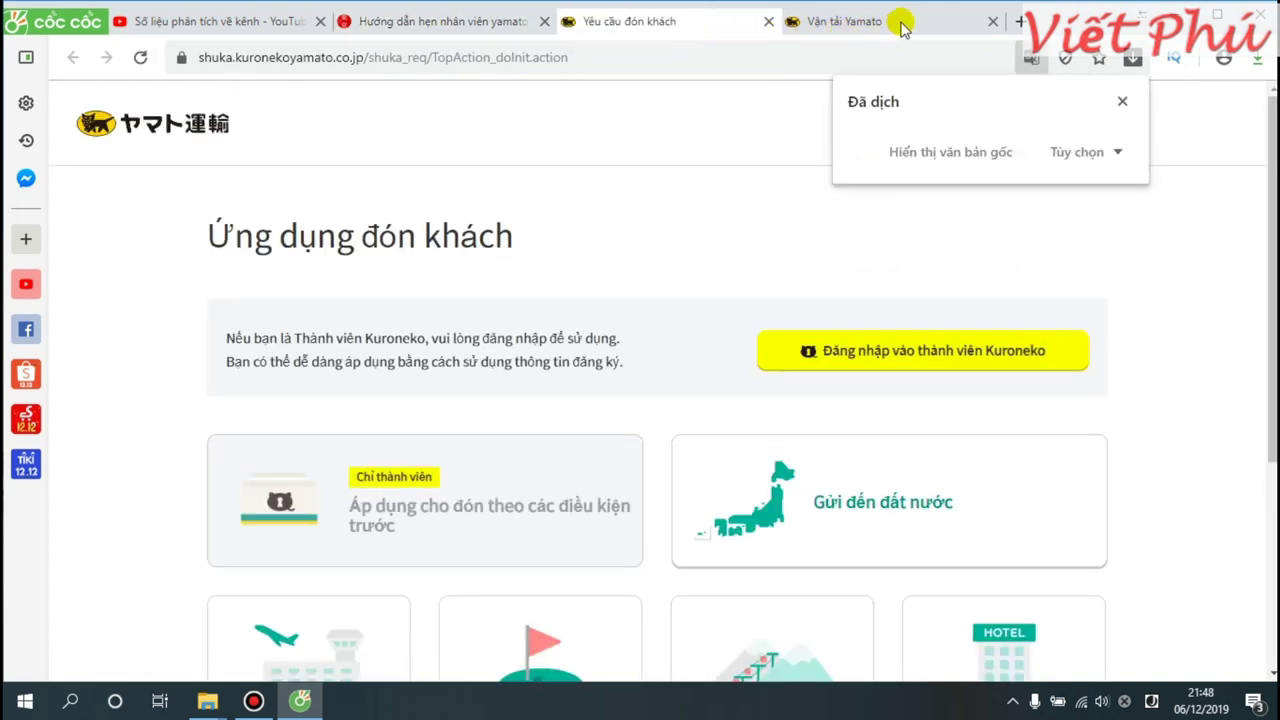
click(935, 22)
click(992, 21)
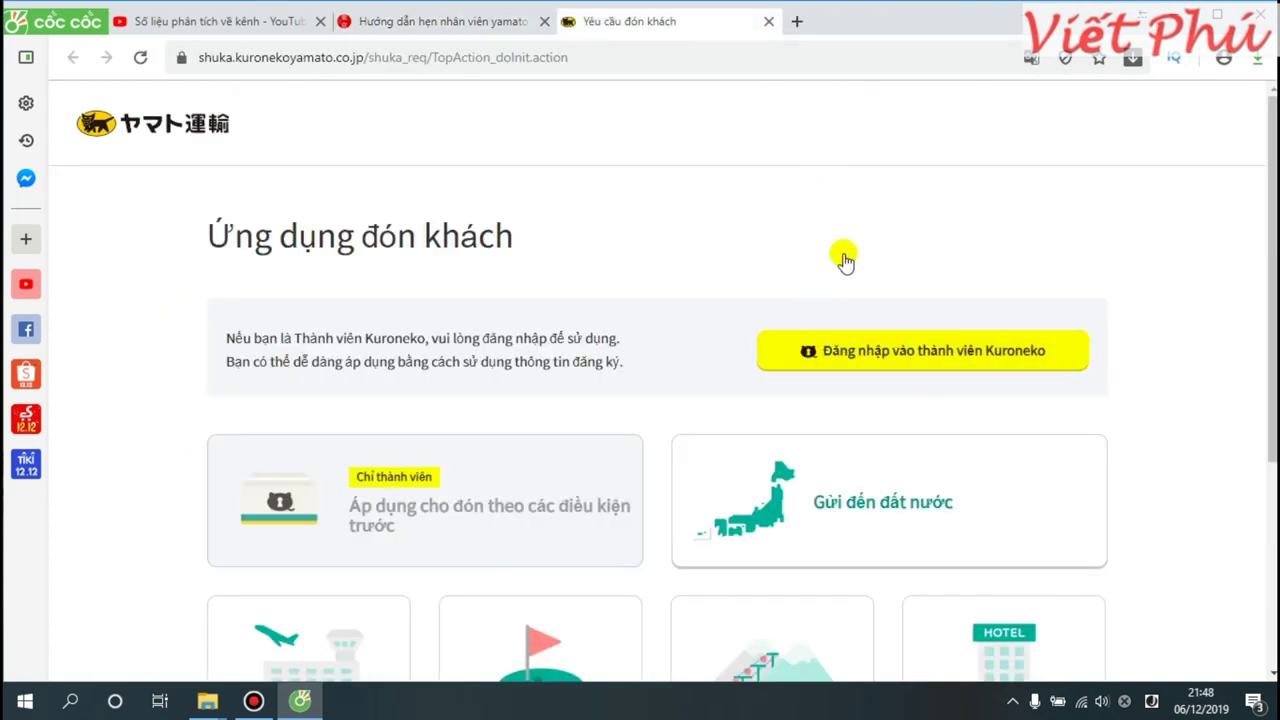
Turn off the Vietnamese translation of the pickup request start page to show its original Japanese text.
scroll(843, 258, down, 1)
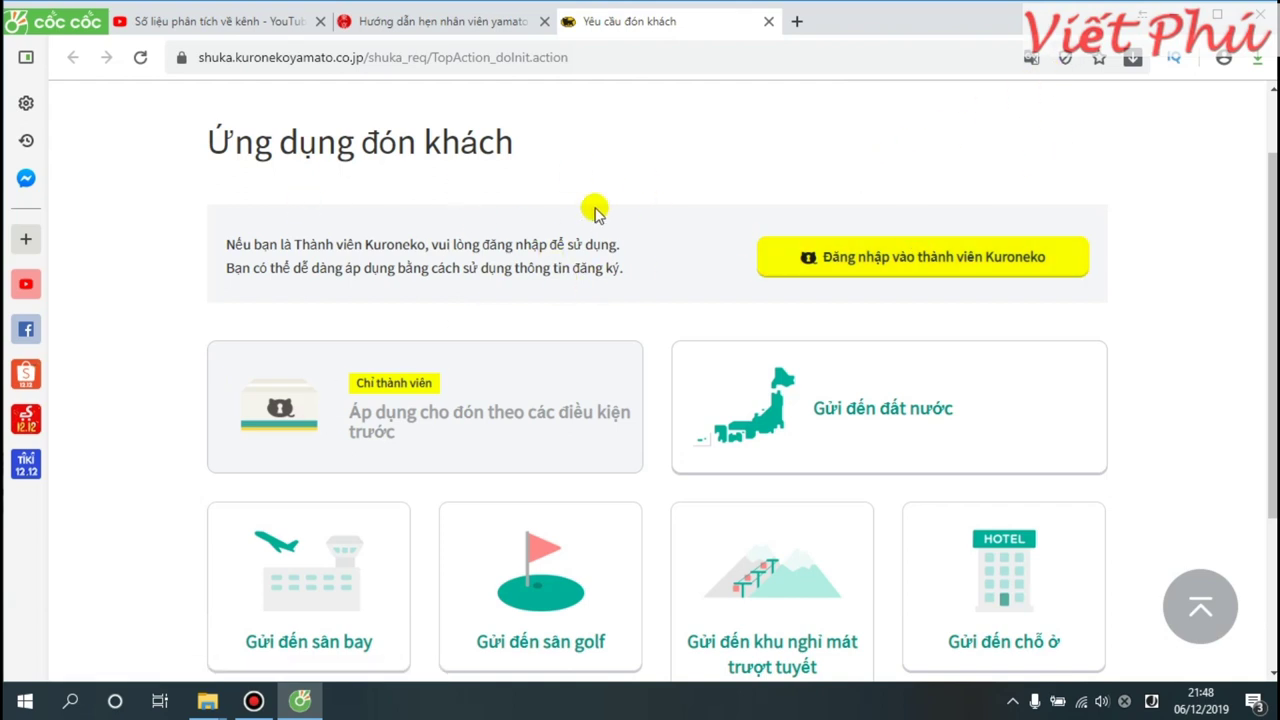
click(1031, 59)
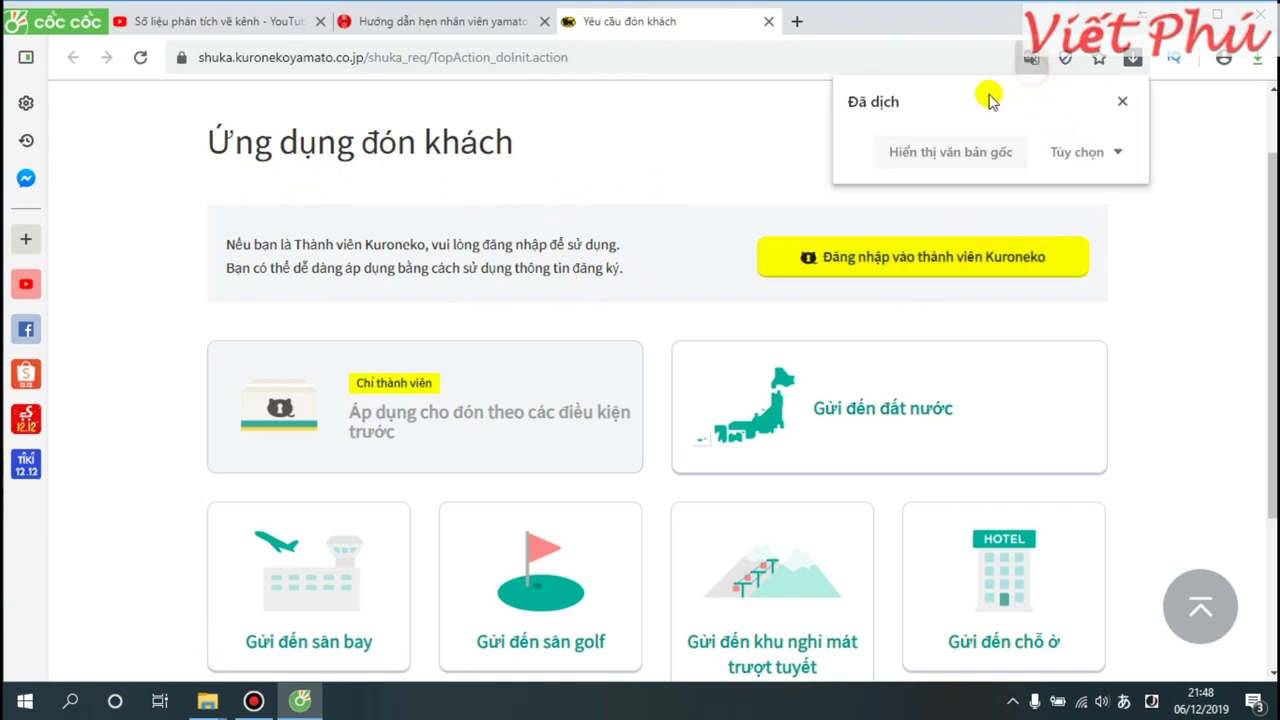
click(944, 152)
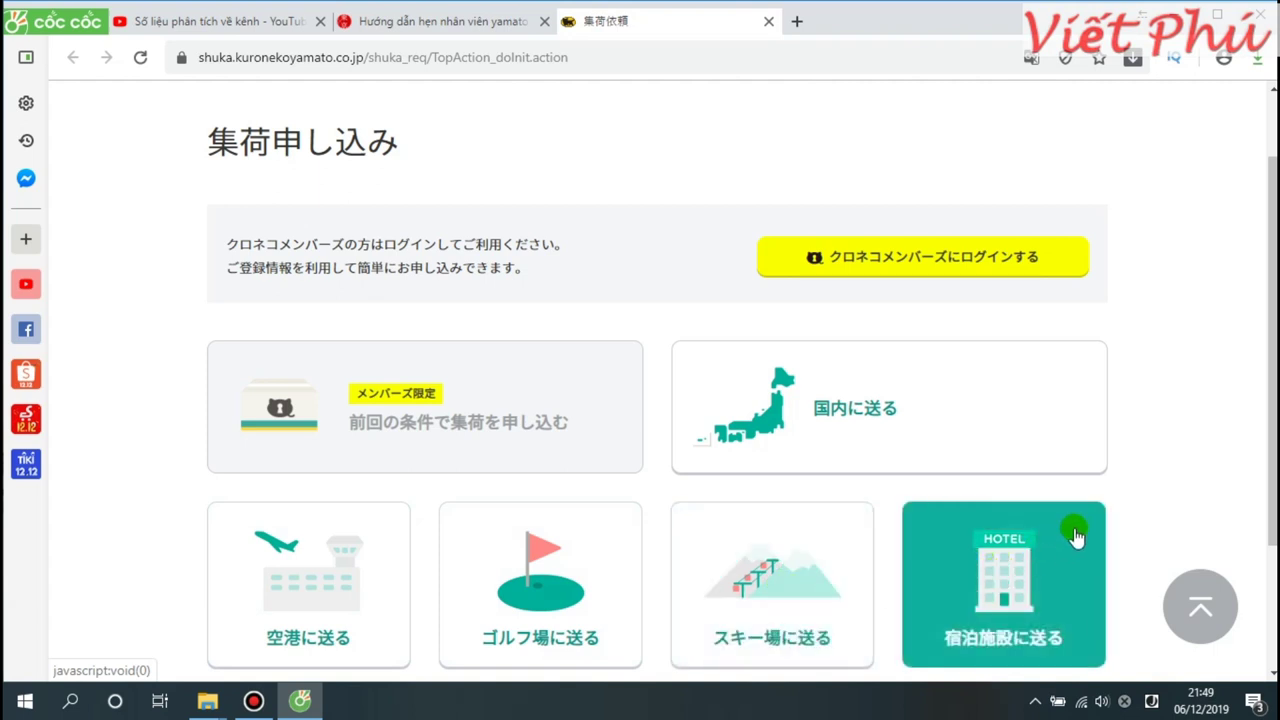
Choose 国内に送る as the shipment type and show the resulting settings page in its original Japanese text.
scroll(1071, 523, down, 1)
click(893, 330)
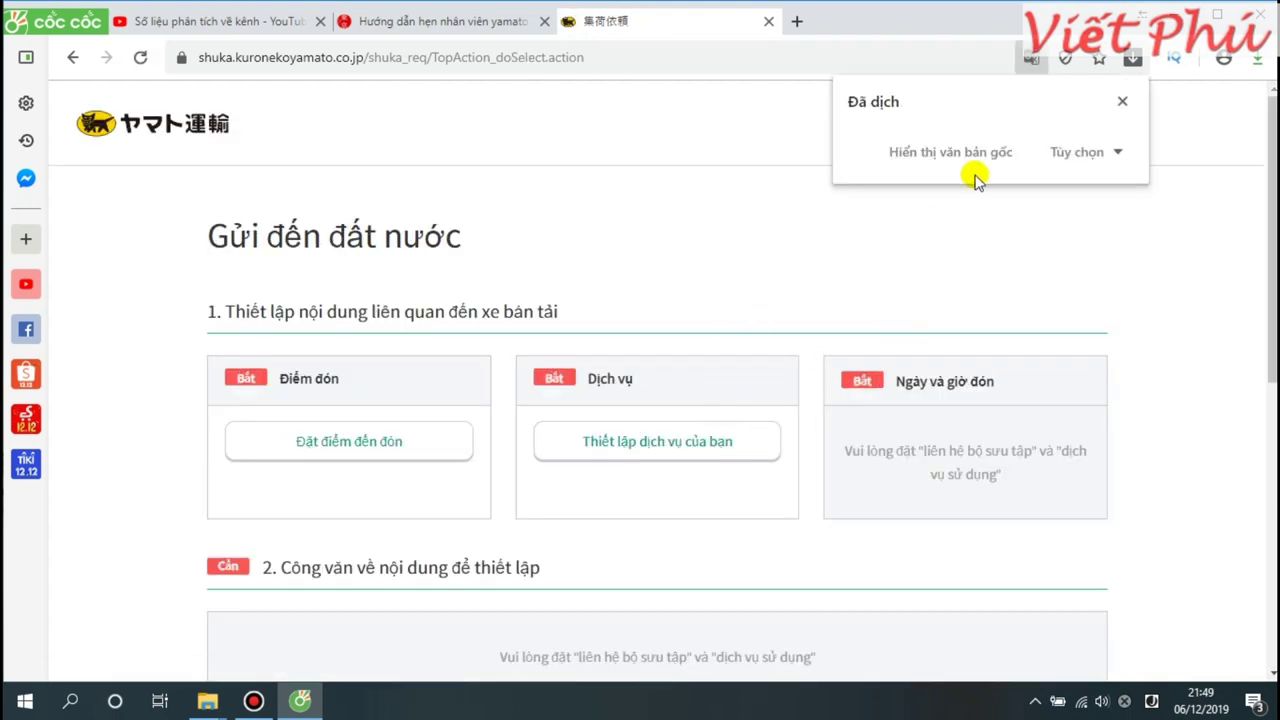
click(1120, 104)
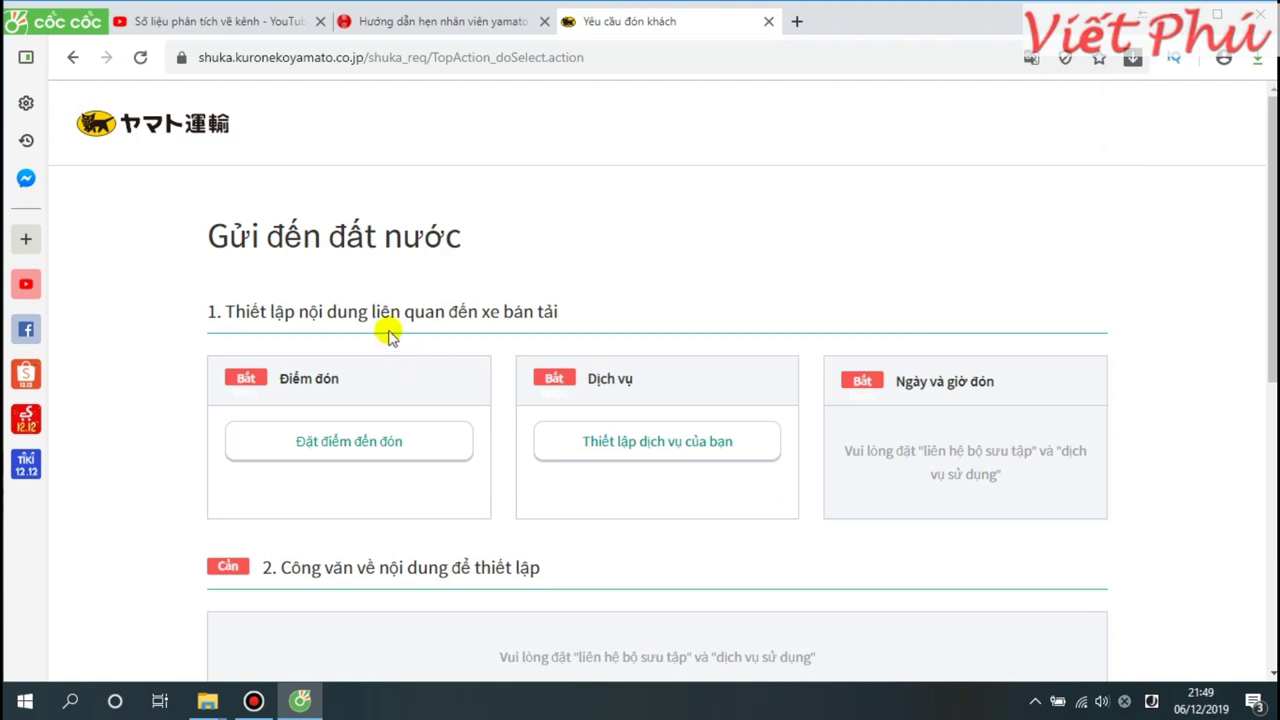
click(1036, 60)
click(955, 150)
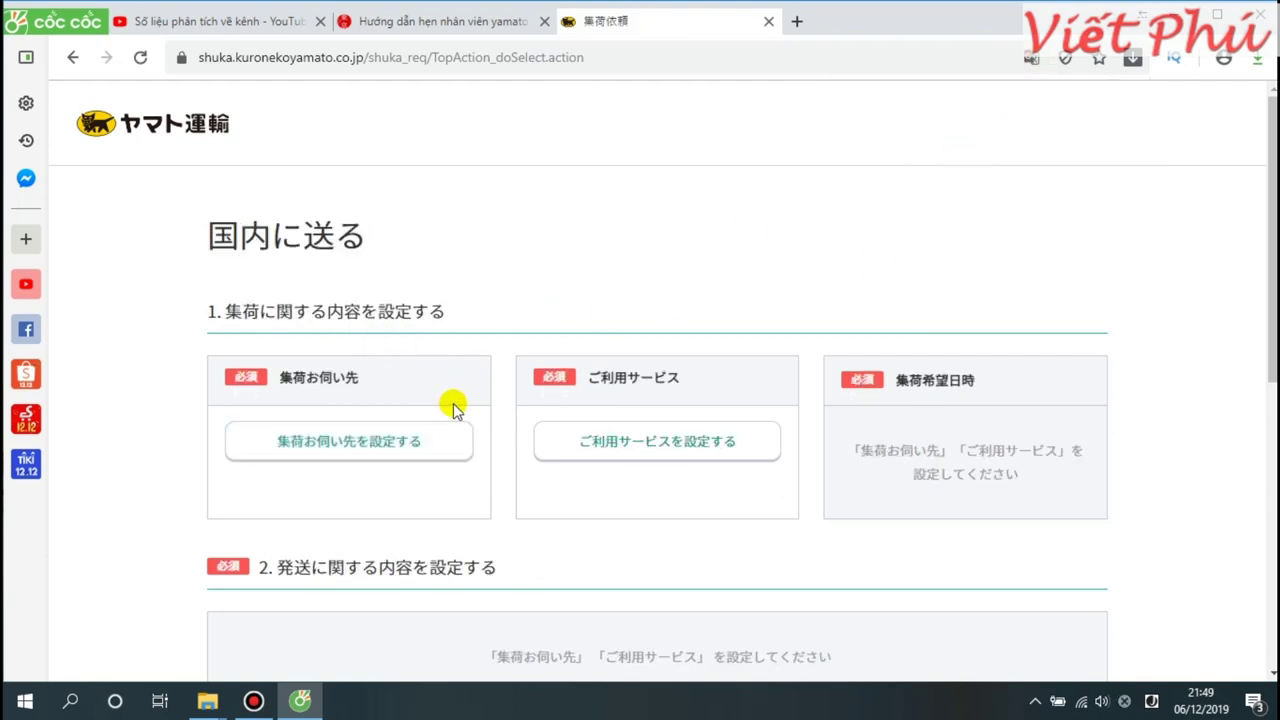
Open the pickup location form (集荷お伺い先を設定する) and enter the sender's last name and first name.
click(430, 452)
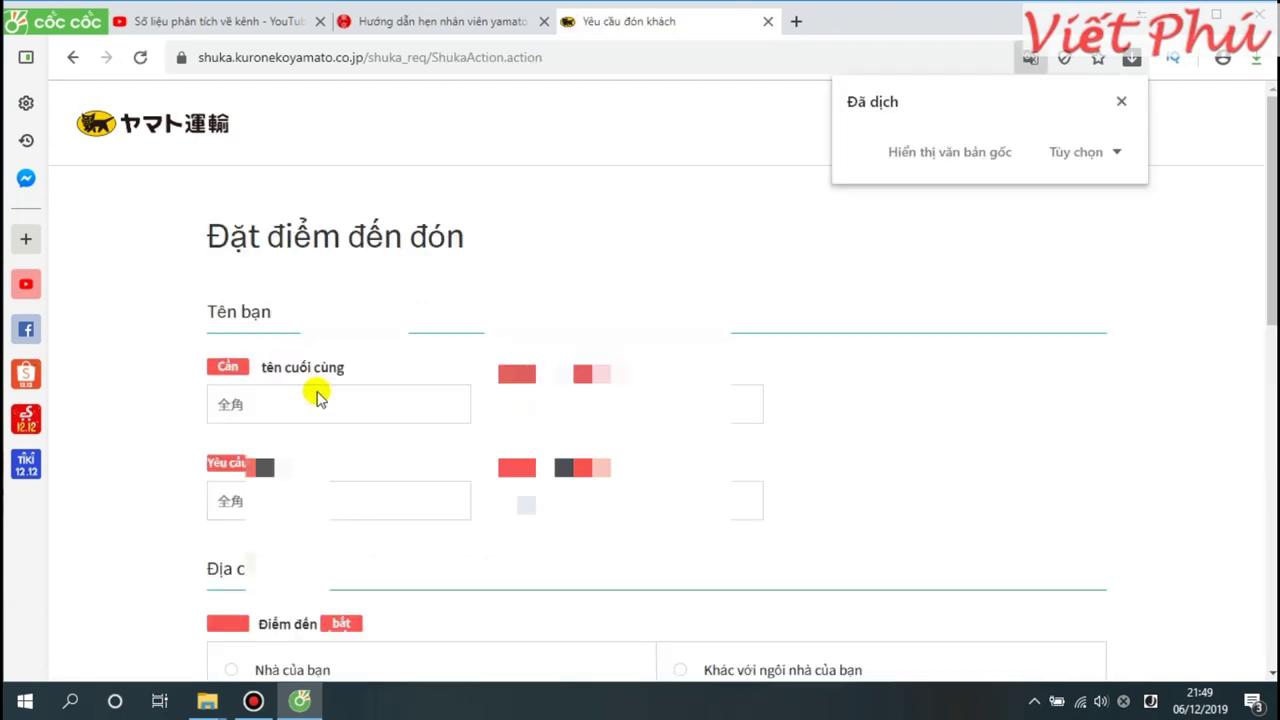
click(396, 405)
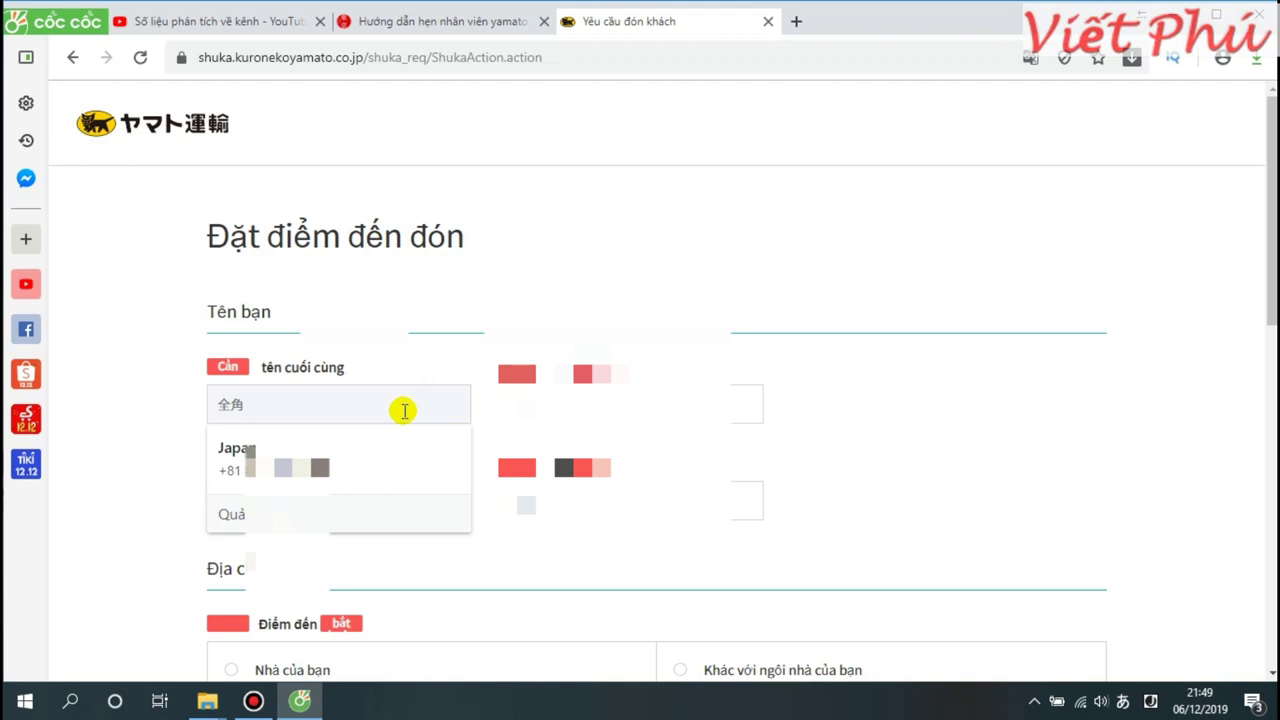
text(tra)
key(Escape)
key(alt+grave)
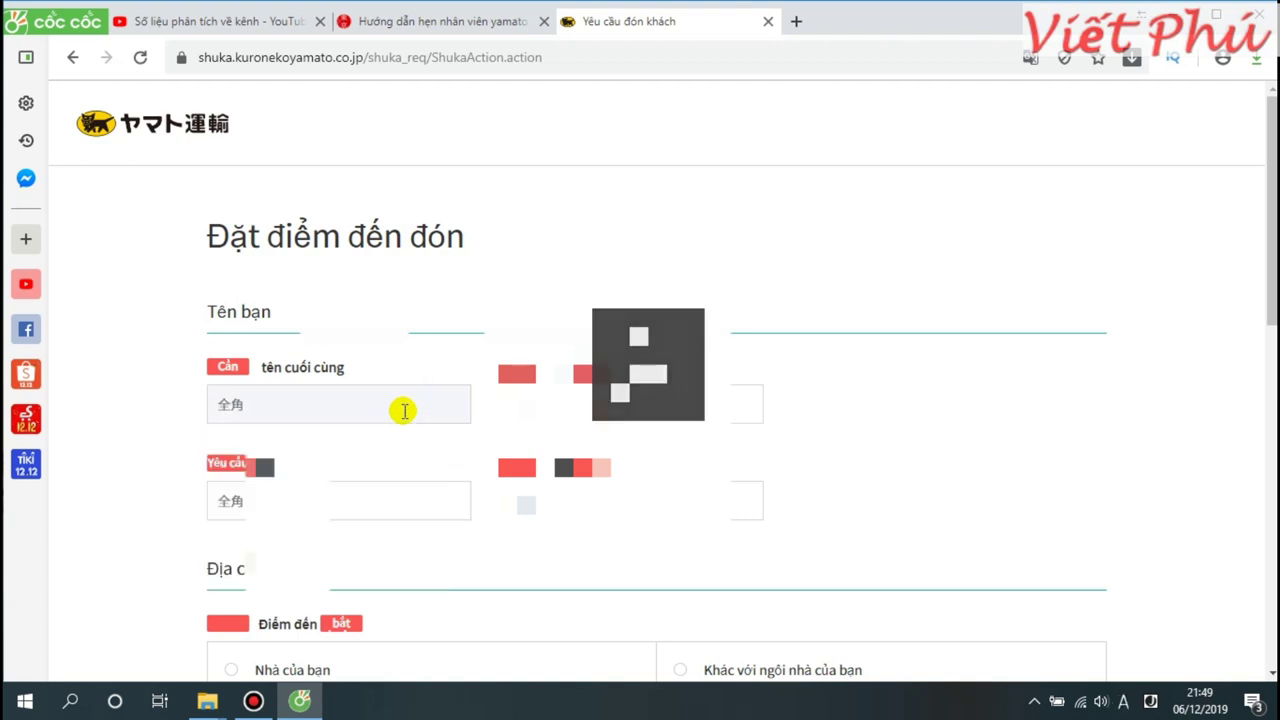
text(Tran)
key(Tab)
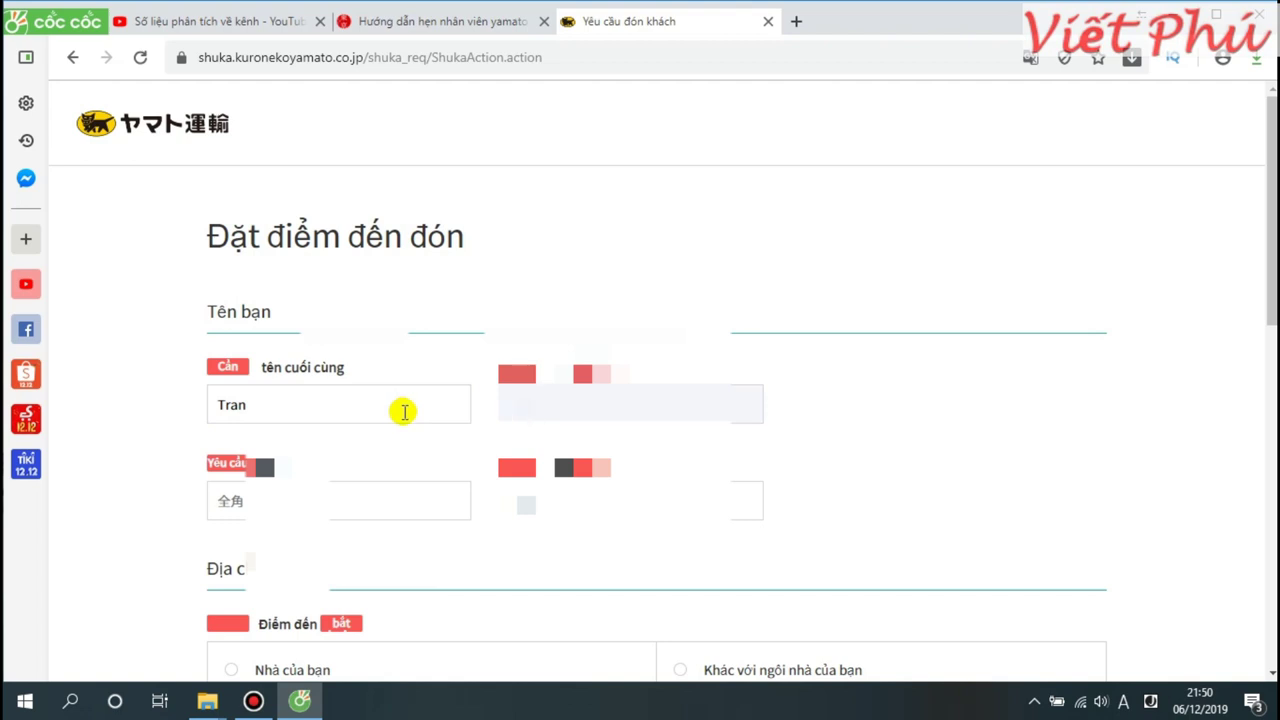
Fill in the katakana readings of the sender's last name and first name.
click(320, 497)
key(alt+grave)
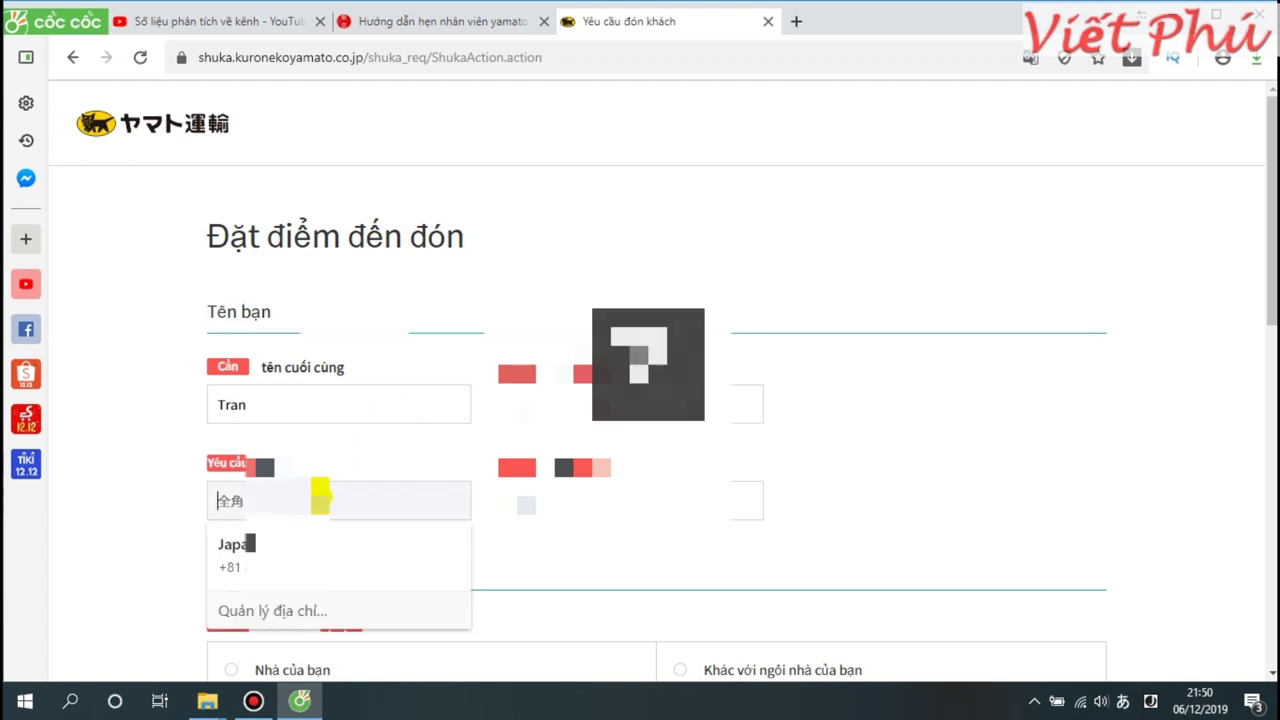
text(cha)
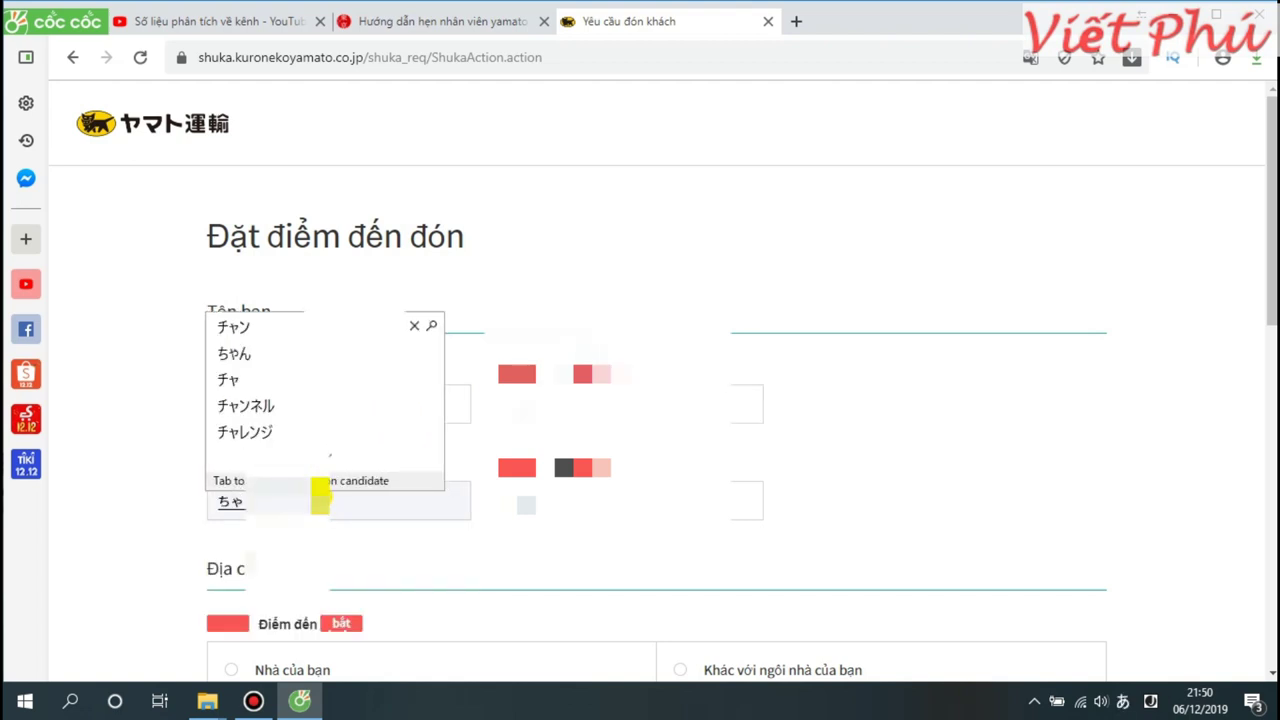
click(248, 328)
click(563, 505)
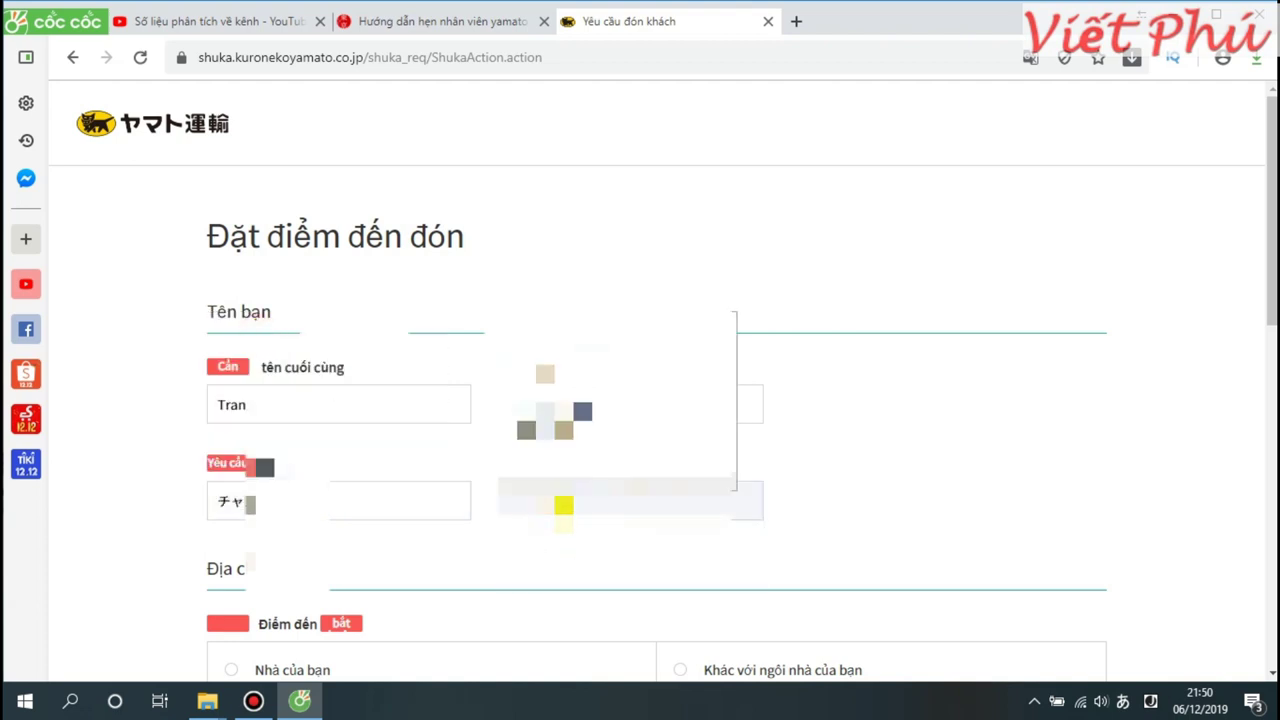
click(516, 318)
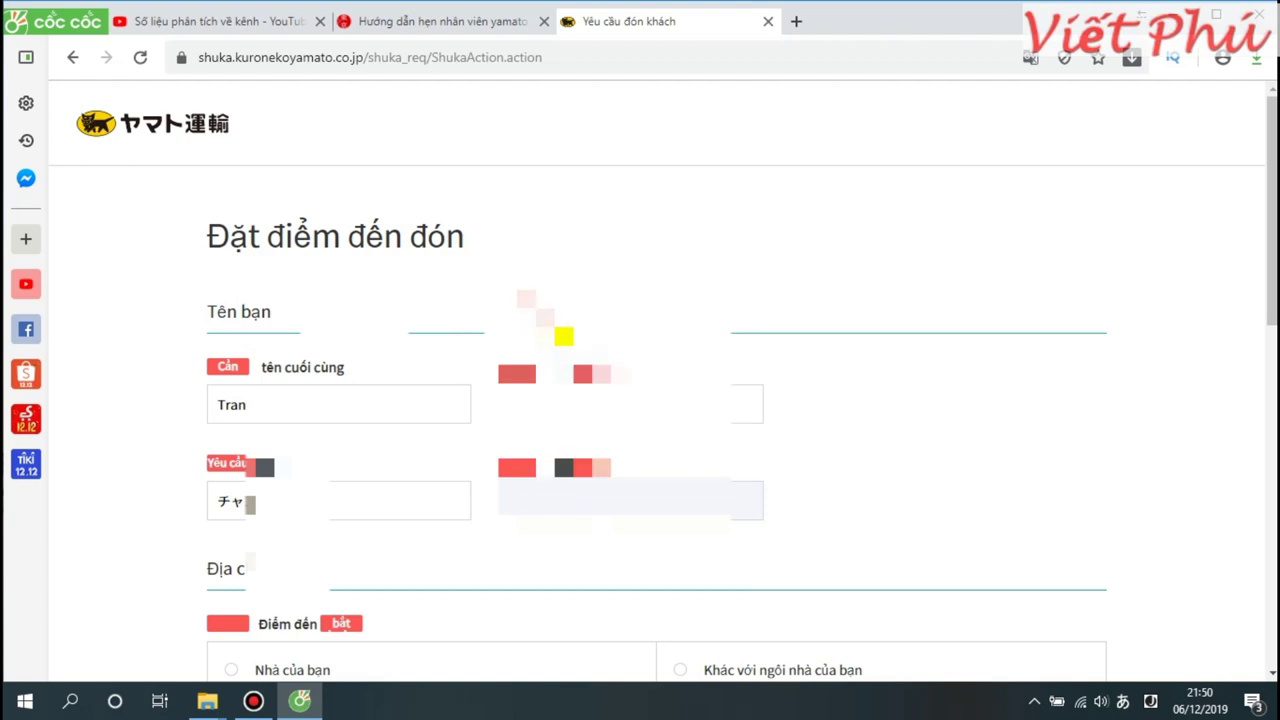
Show the form in its original Japanese text and select ご自宅 as the pickup location type.
scroll(601, 504, down, 2)
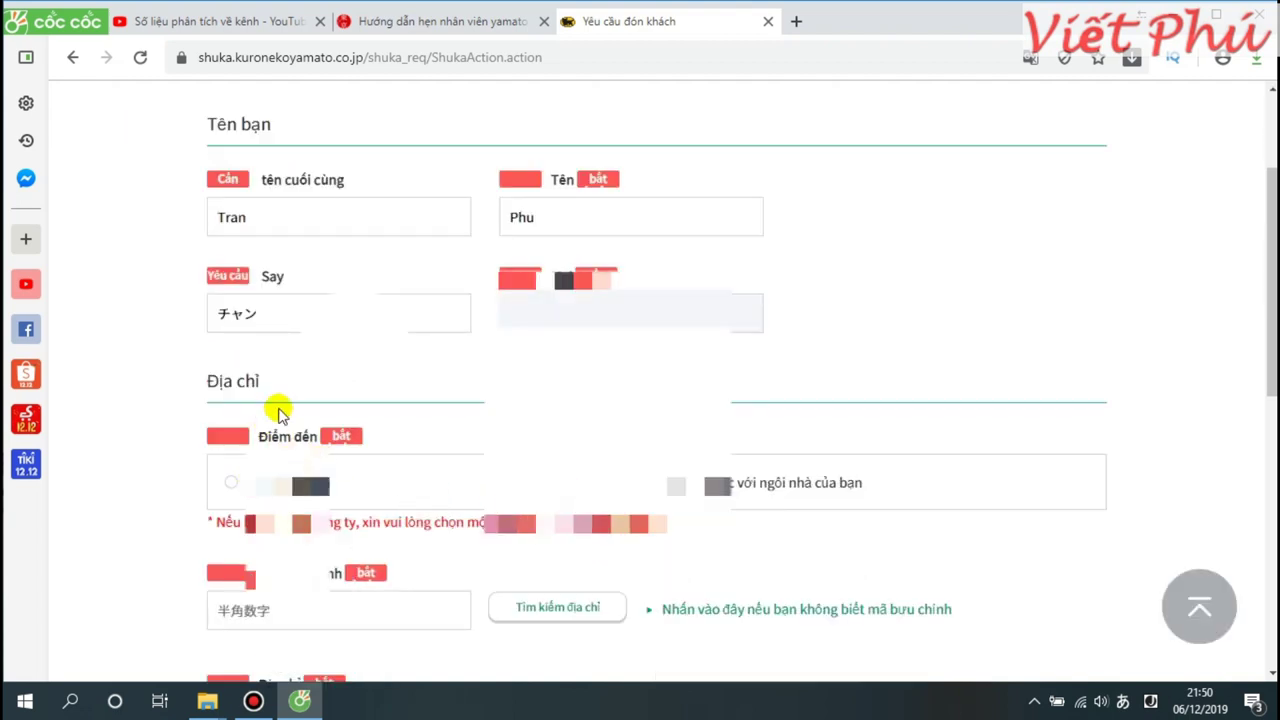
click(1030, 58)
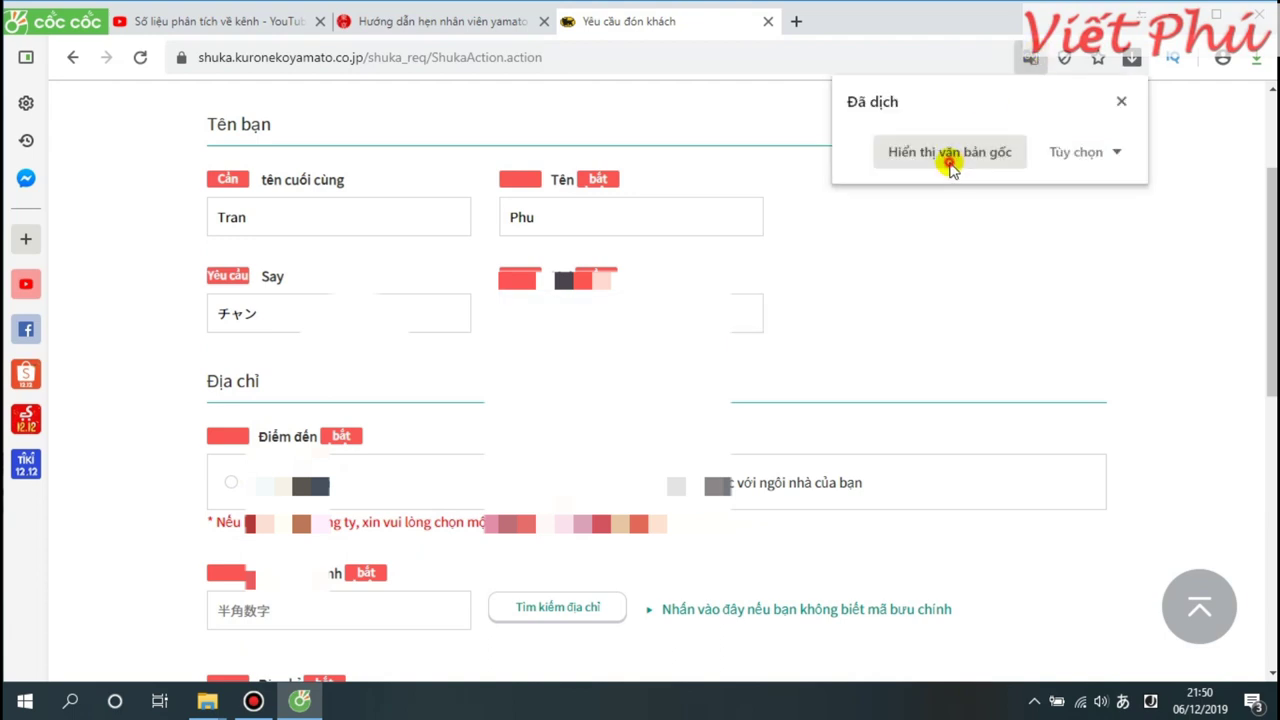
click(951, 163)
scroll(405, 425, down, 1)
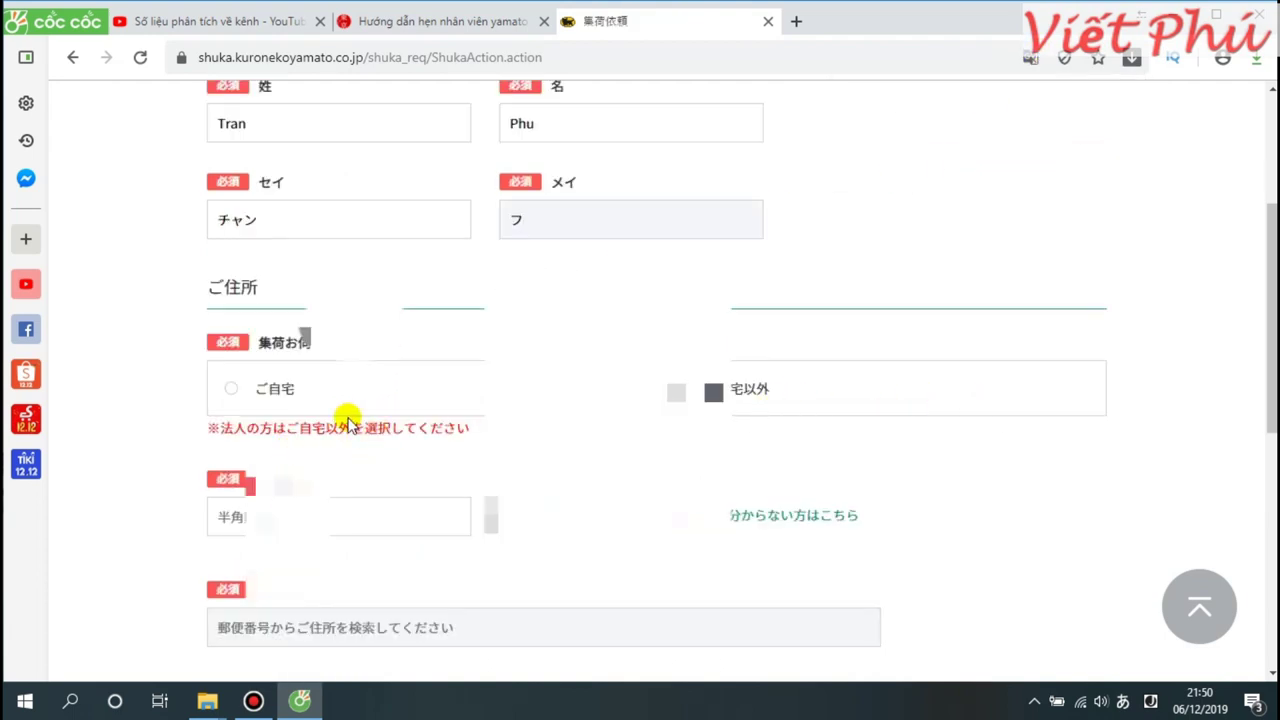
click(243, 403)
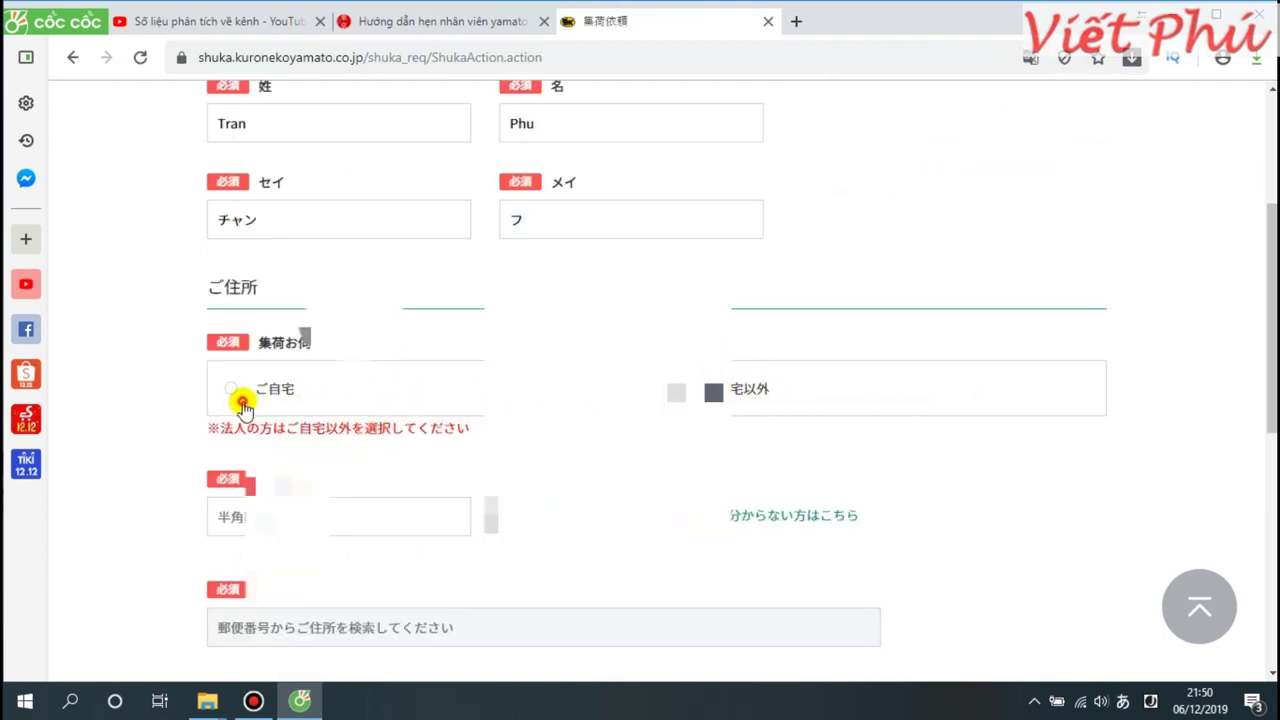
Fill in the saved postal code, search for its address, and choose the first block (丁目) offered.
click(337, 512)
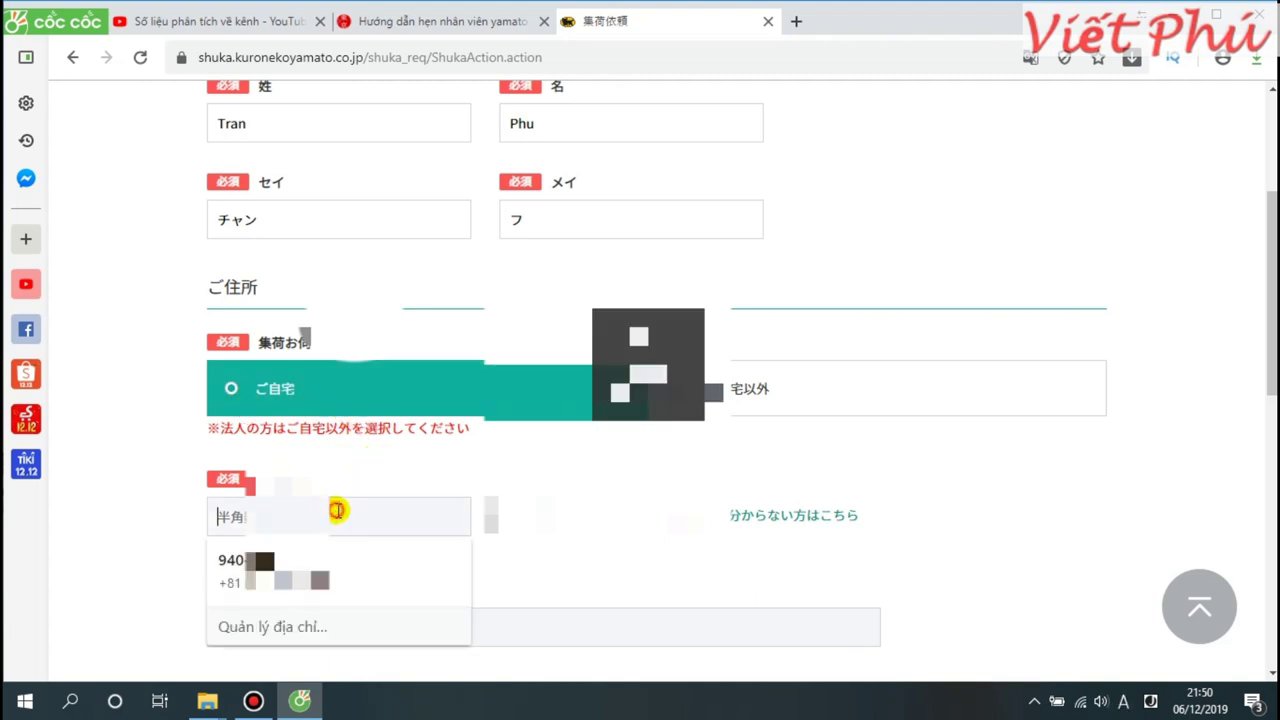
click(283, 561)
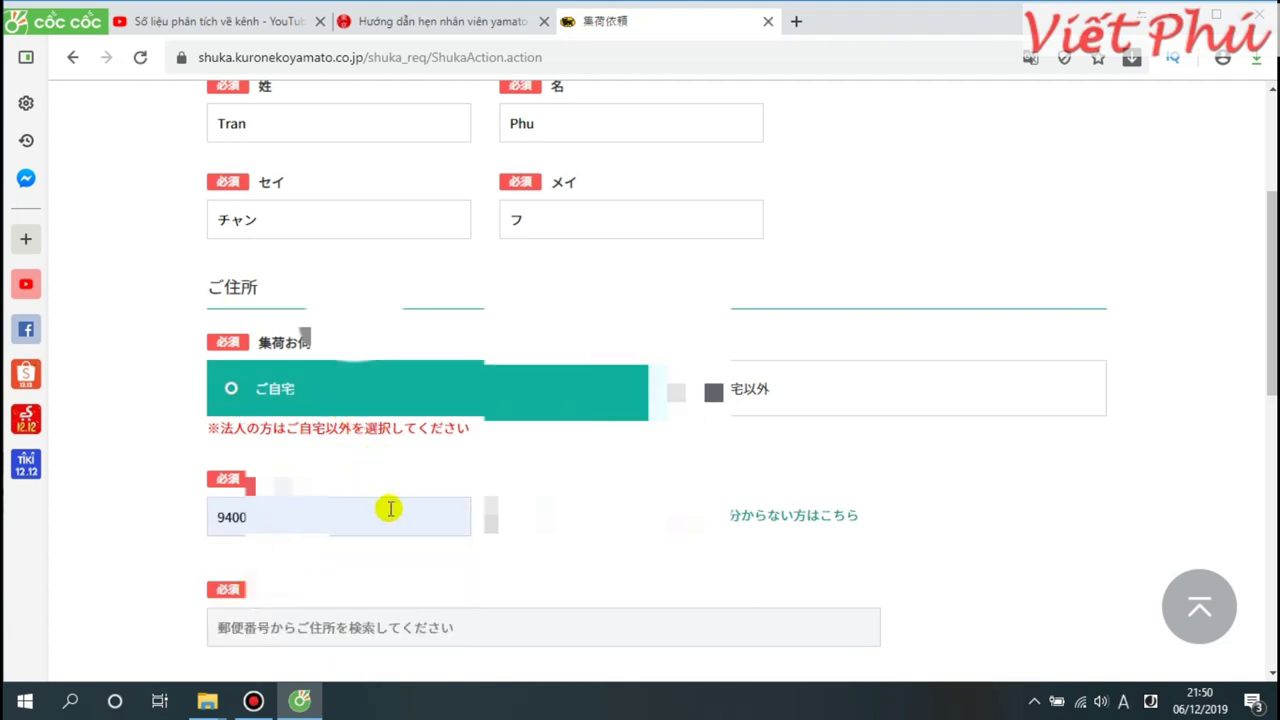
click(487, 494)
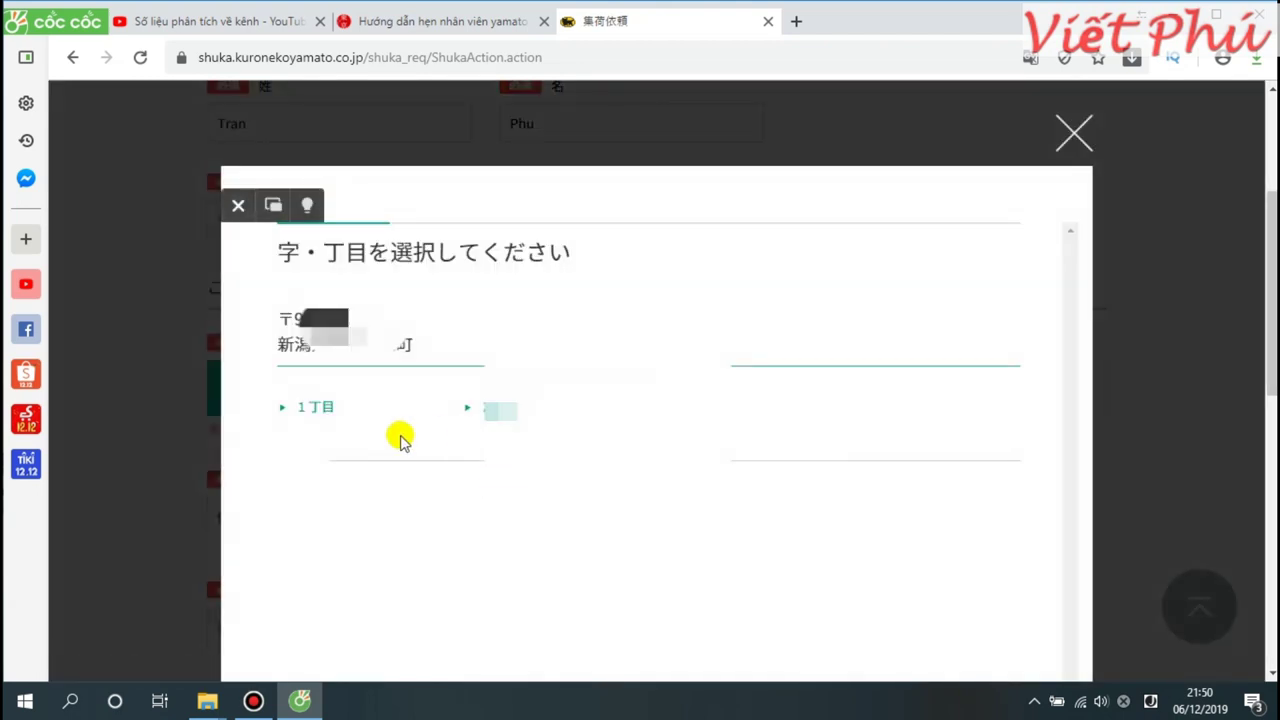
click(320, 407)
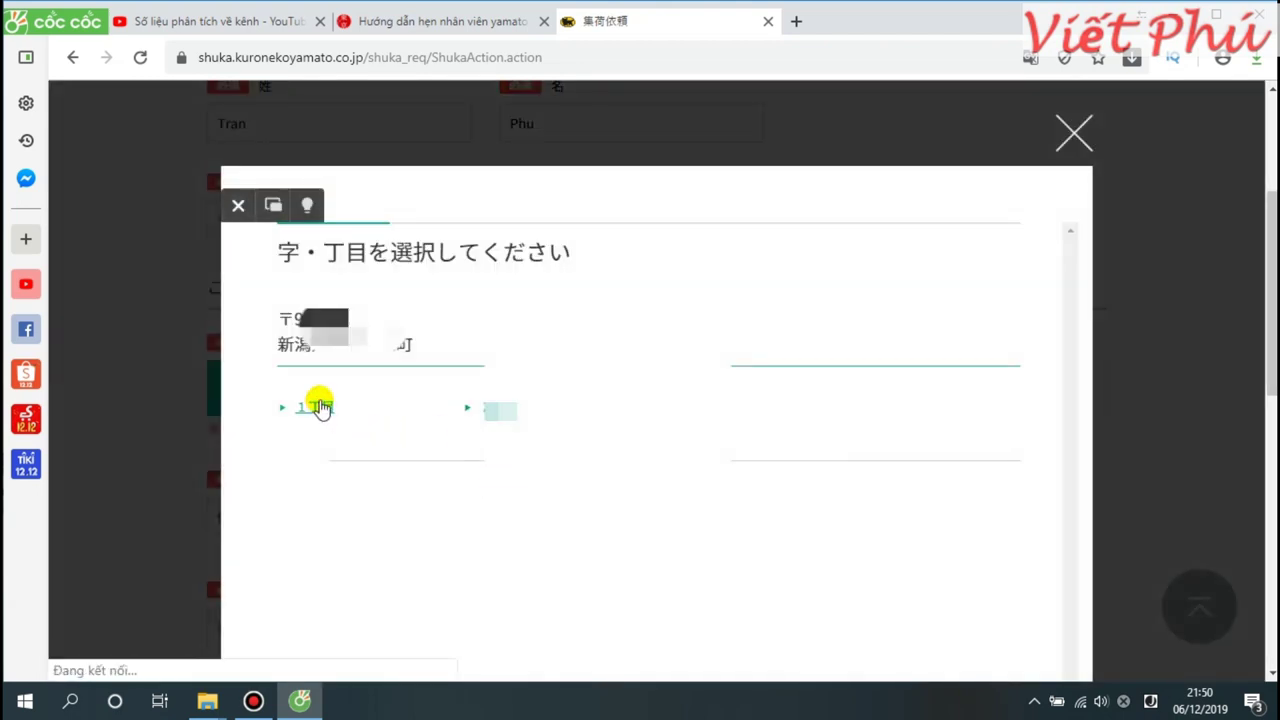
Enter the sender's street and house numbers in the two optional address number fields.
scroll(500, 443, down, 3)
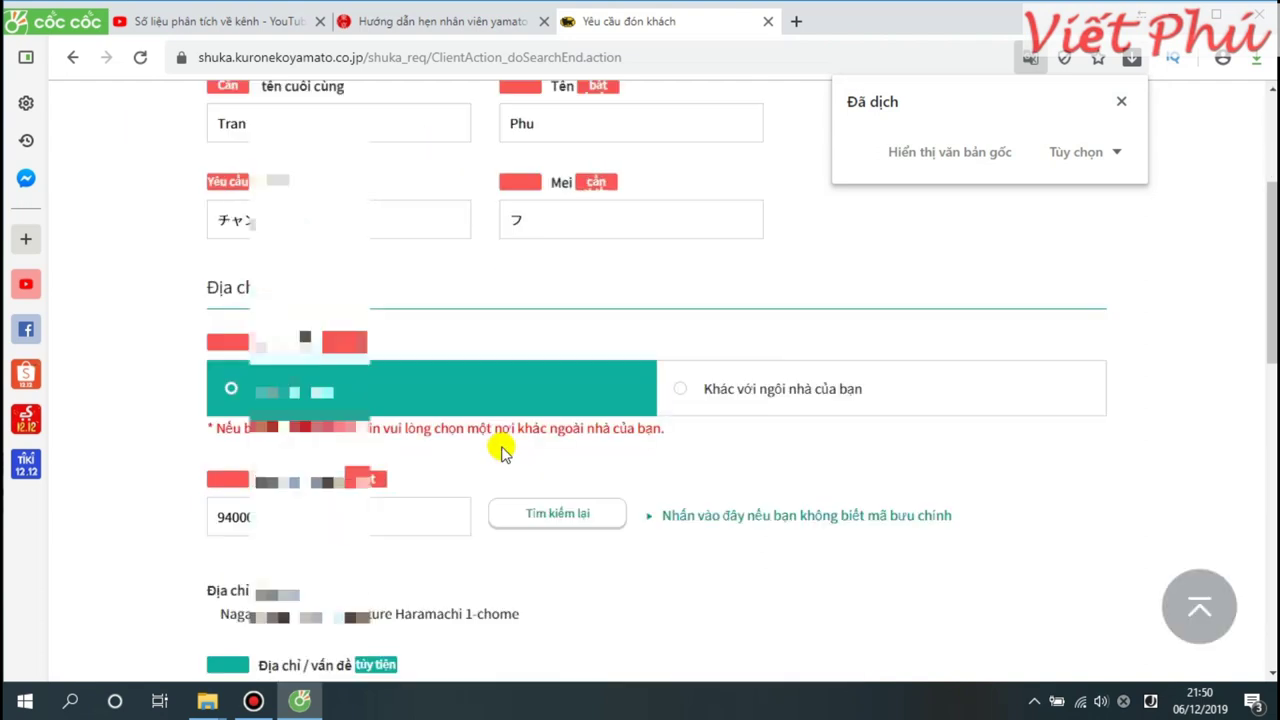
scroll(506, 443, down, 2)
scroll(523, 494, down, 1)
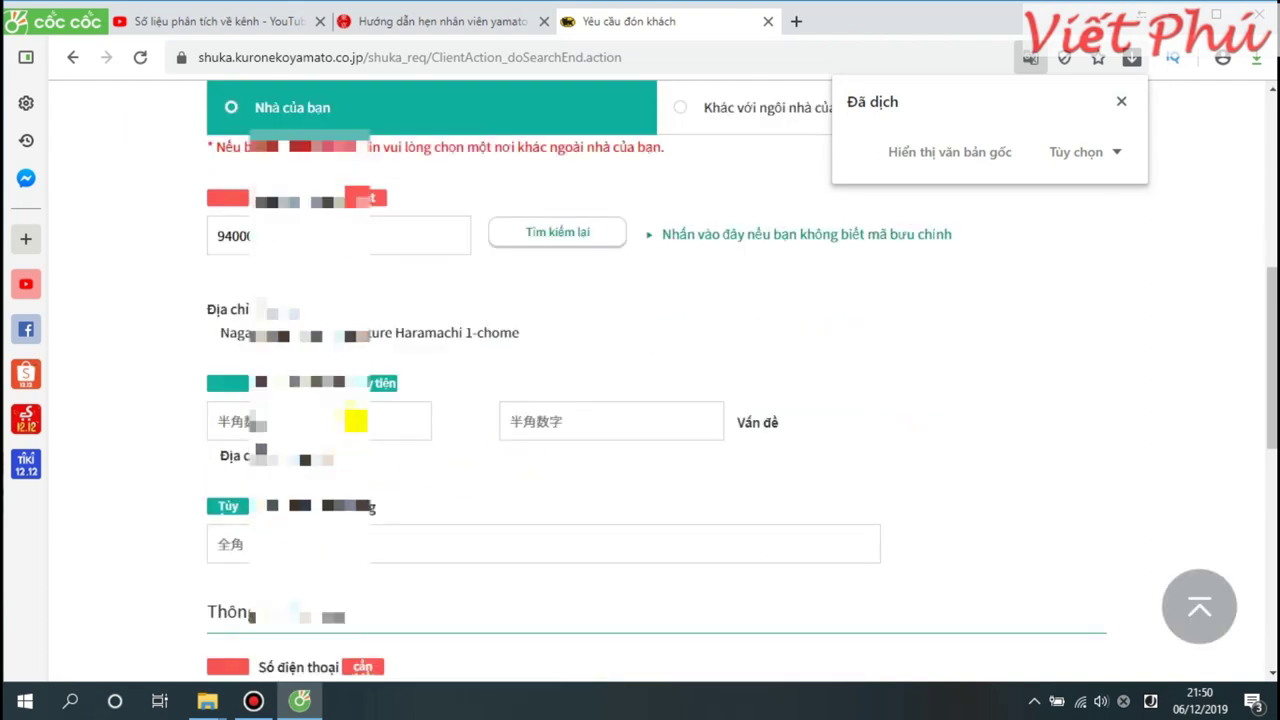
click(357, 411)
text(2)
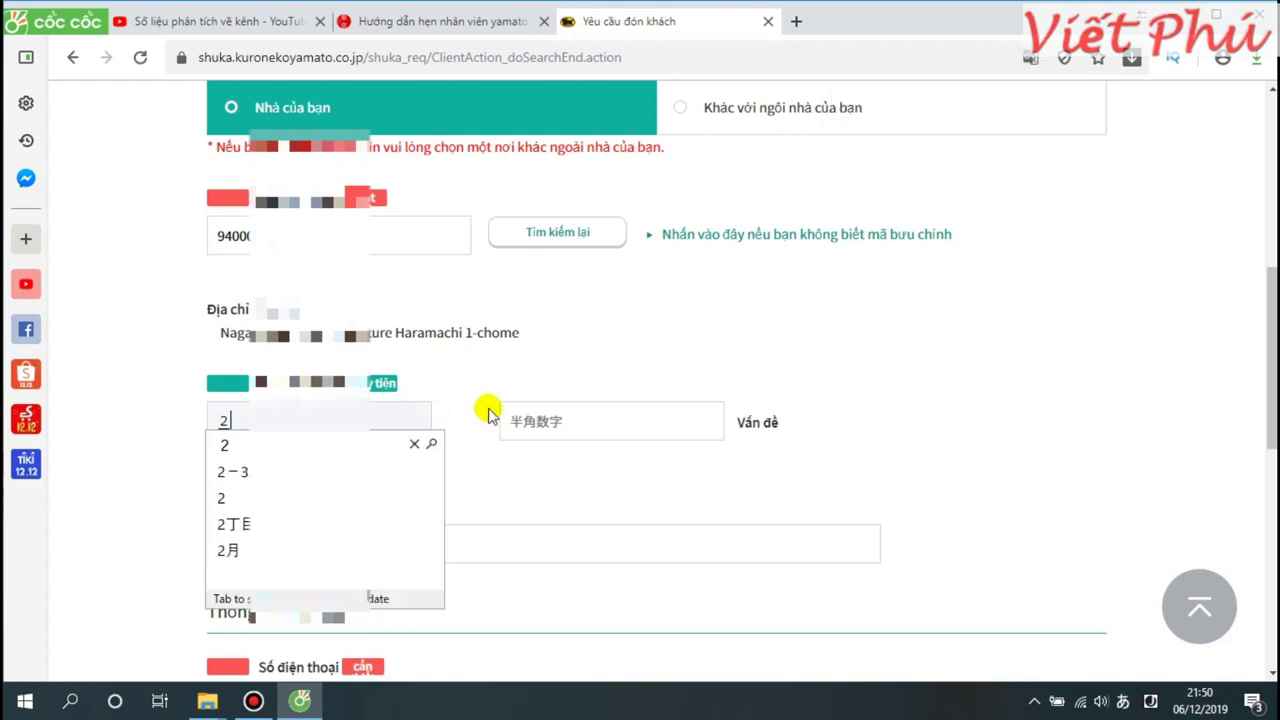
click(570, 410)
text(232)
key(BackSpace)
key(BackSpace)
key(BackSpace)
text(32)
click(560, 470)
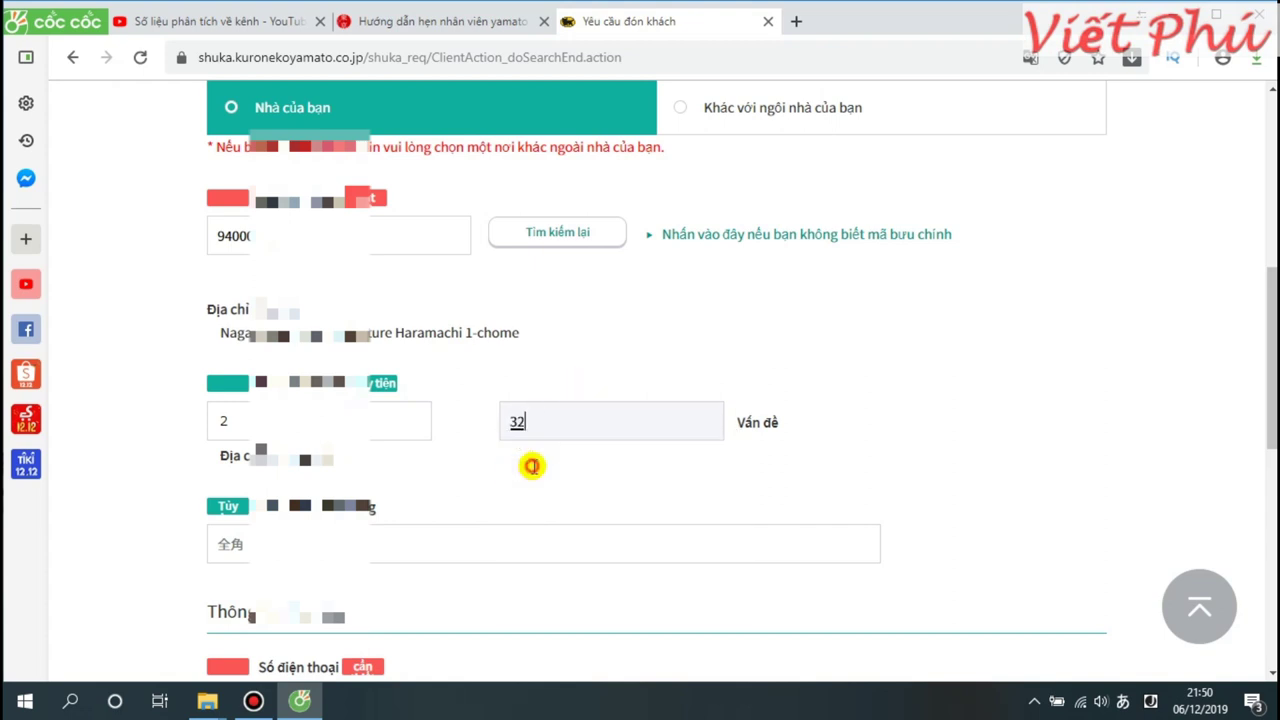
Enter the sender's building name in Japanese in the optional building field of the address.
scroll(400, 440, down, 1)
click(310, 450)
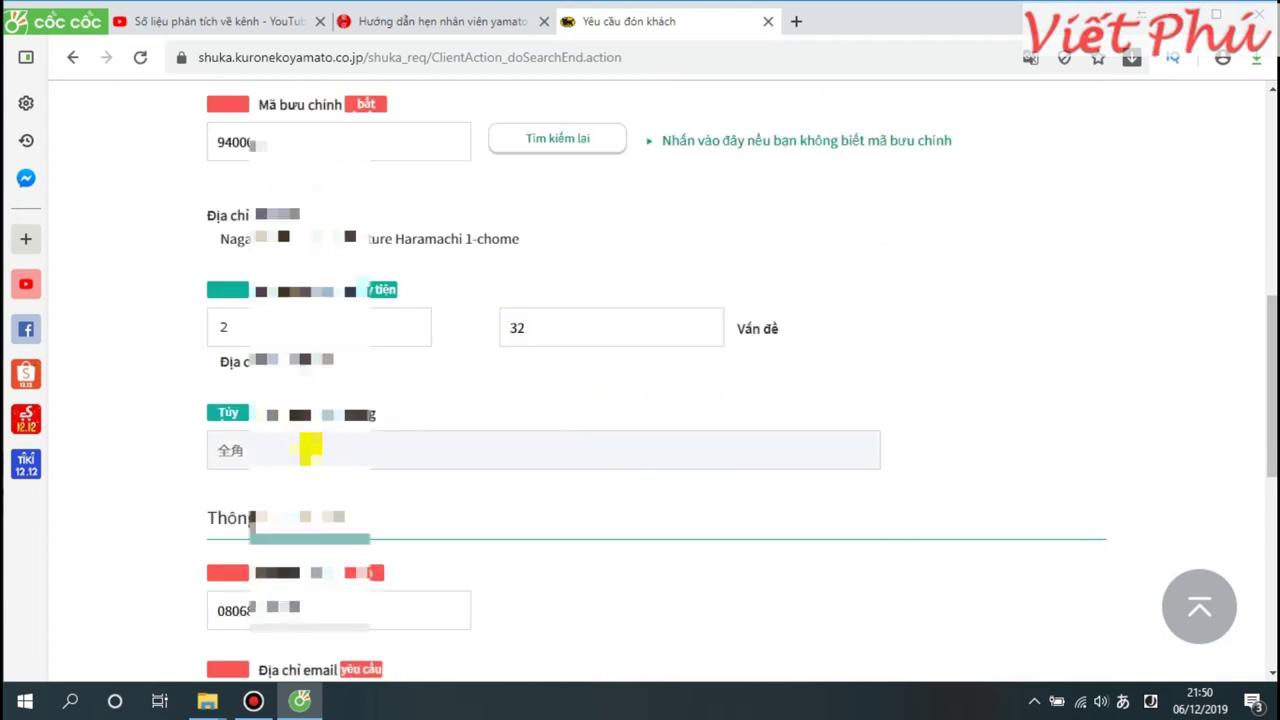
text(ko)
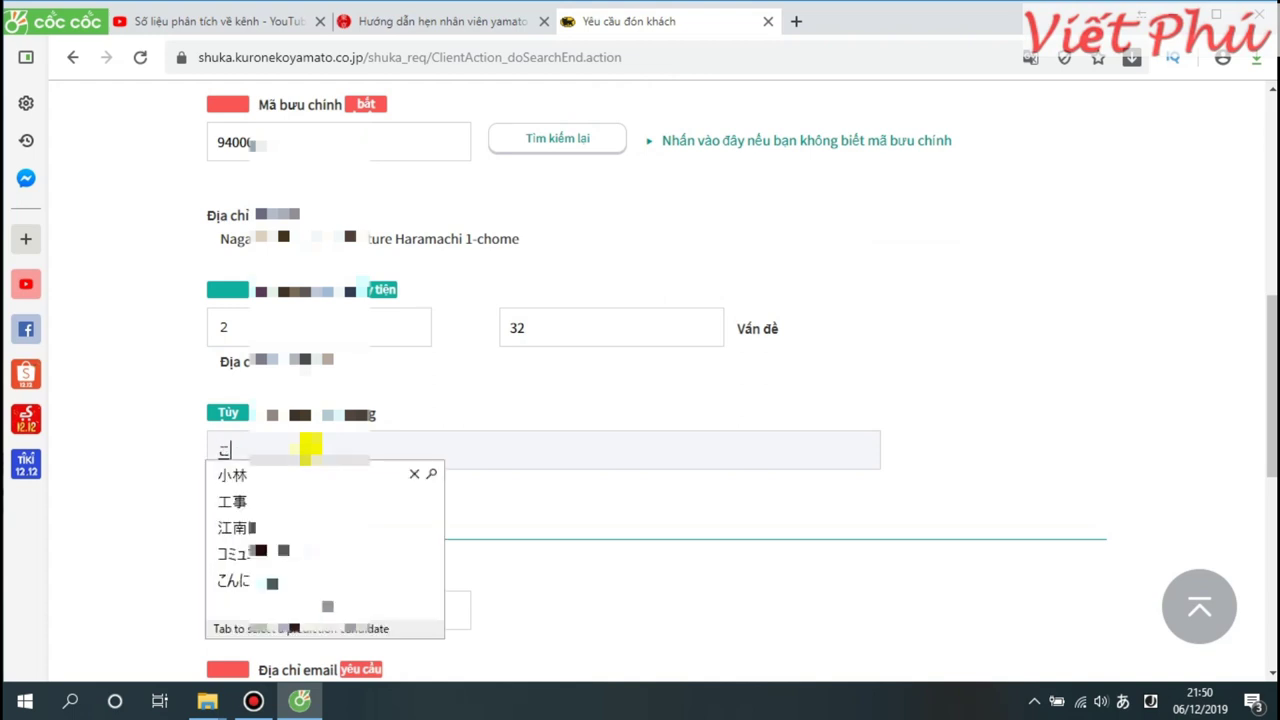
key(Tab)
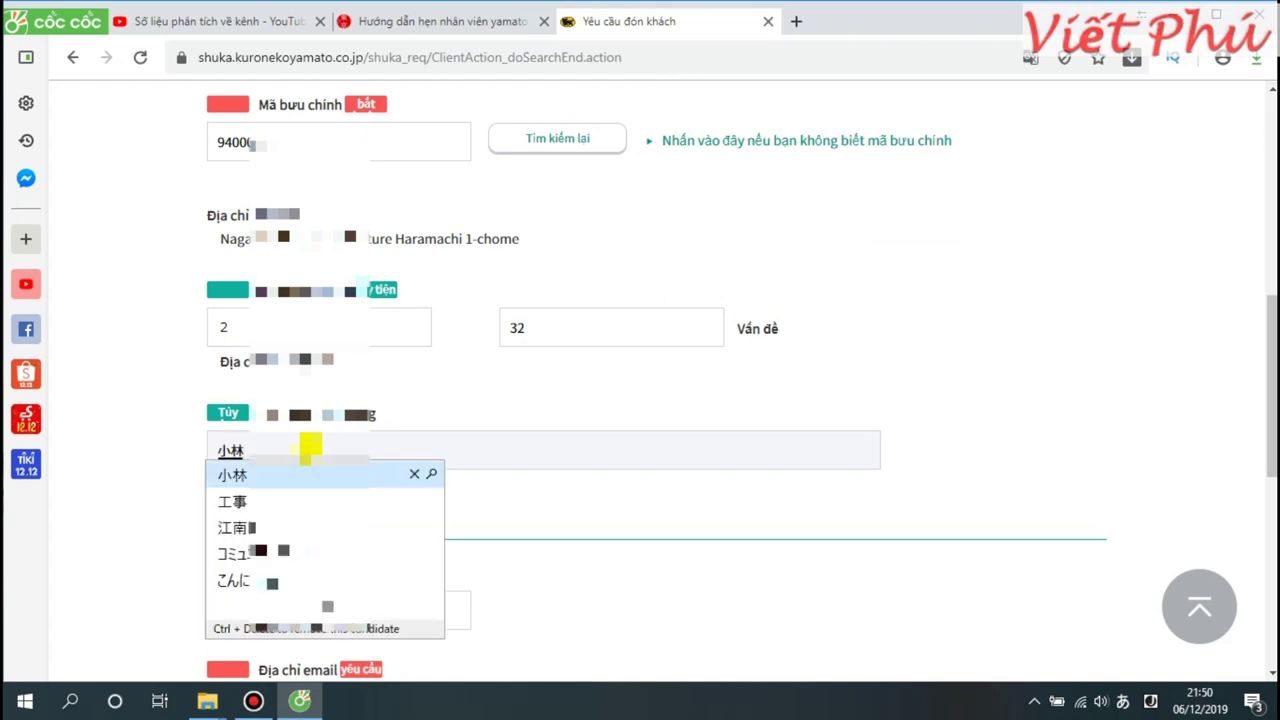
text(ko)
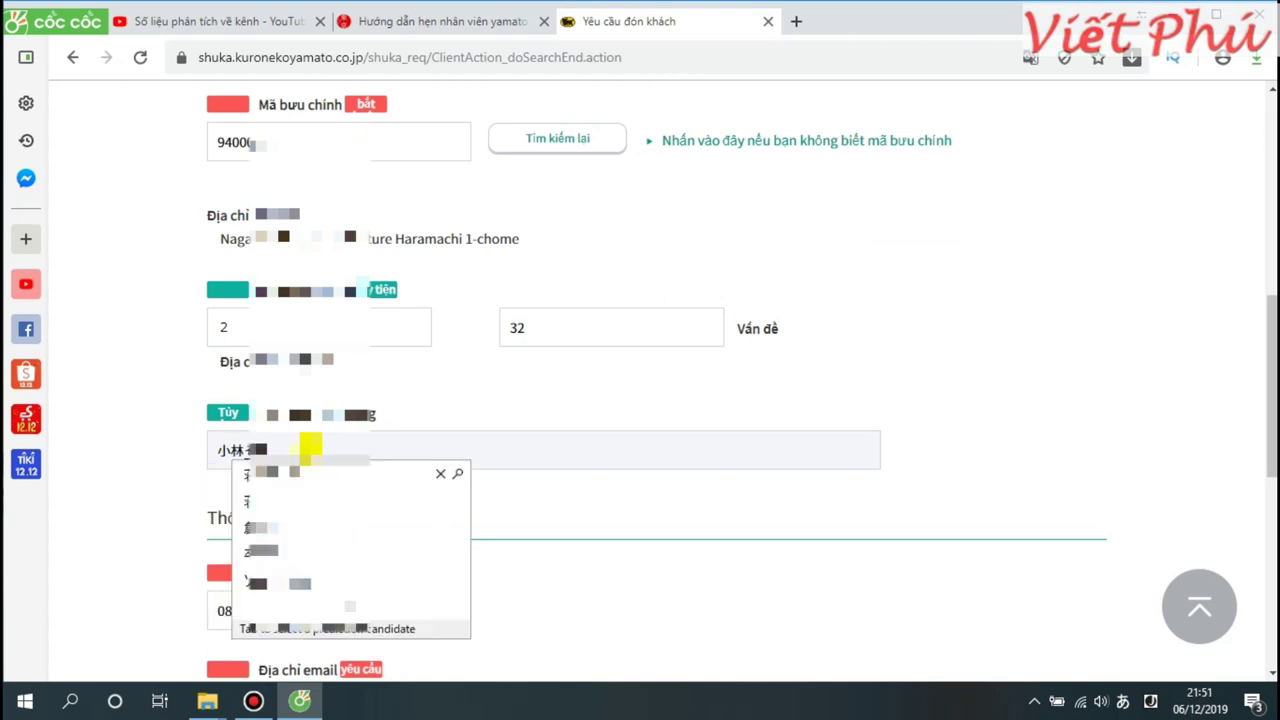
key(Tab)
key(Return)
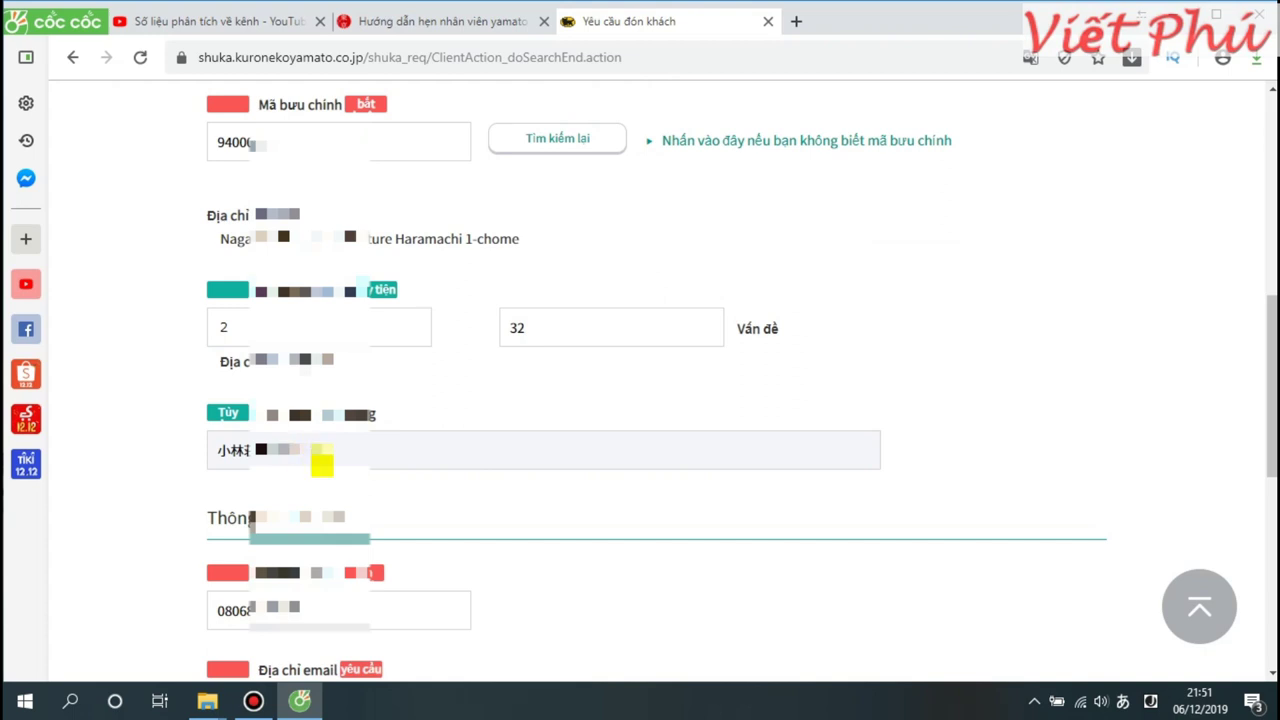
Enter the sender's e-mail address in the required first e-mail field of the contact section.
scroll(321, 460, down, 1)
click(294, 615)
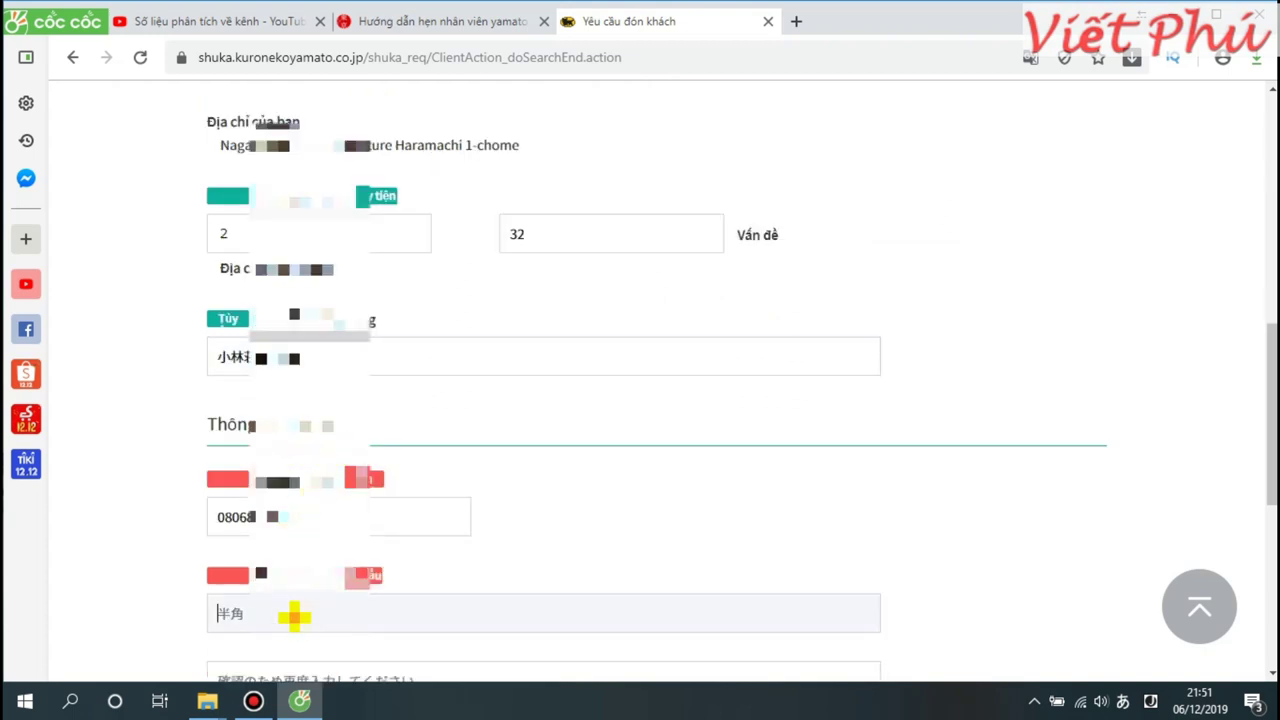
text(phu)
key(BackSpace)
key(alt+grave)
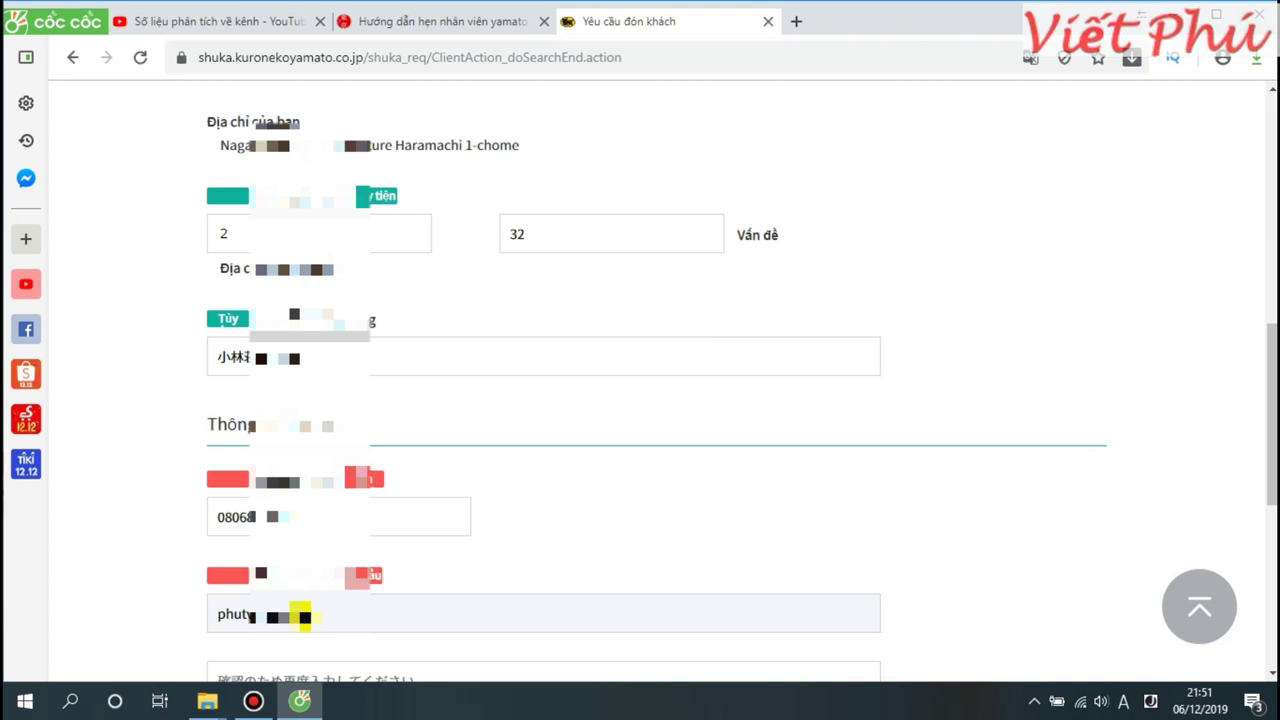
Show the form in its original Japanese text and repeat the sender's e-mail address in the confirmation field.
scroll(380, 551, down, 3)
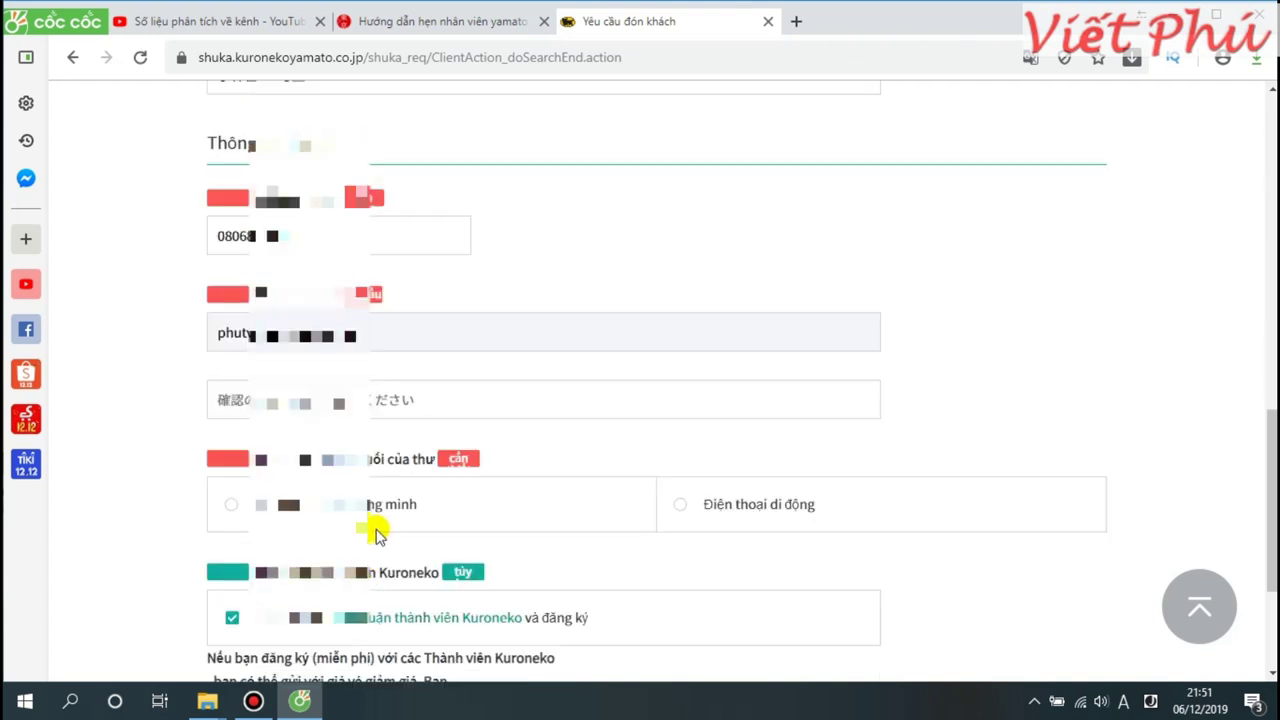
drag(380, 346, 171, 346)
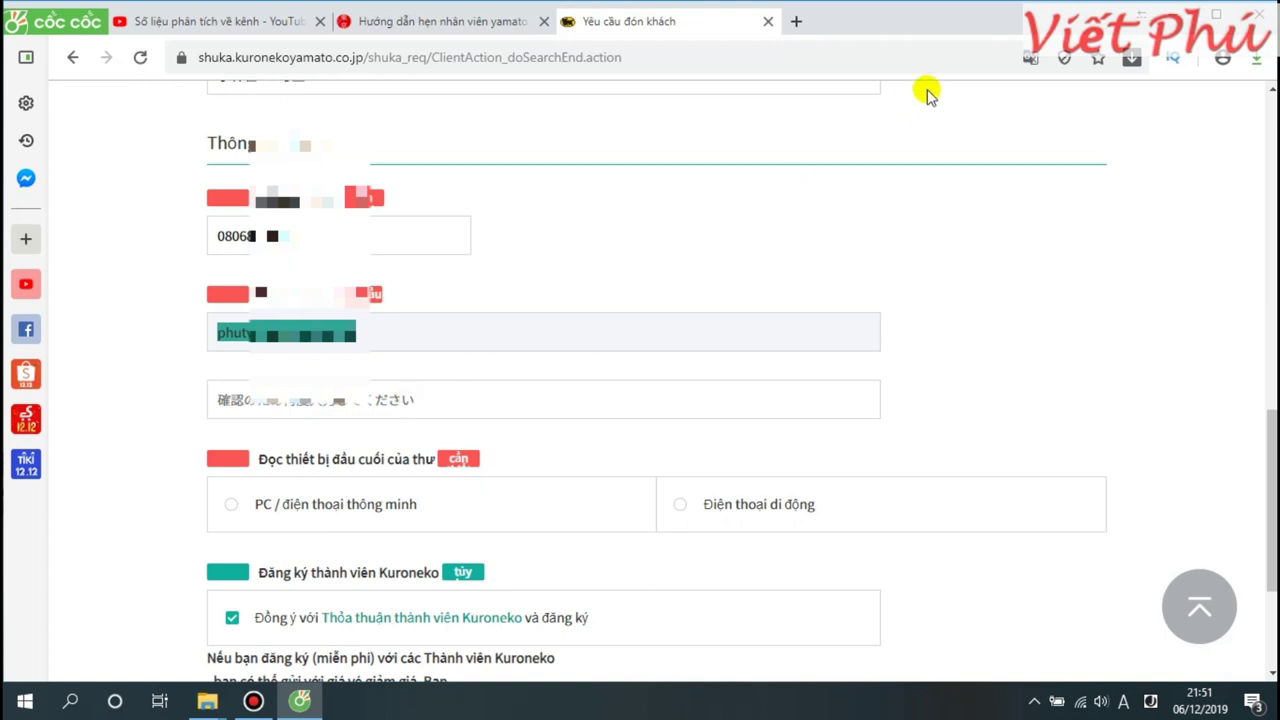
click(1030, 57)
click(971, 149)
click(373, 392)
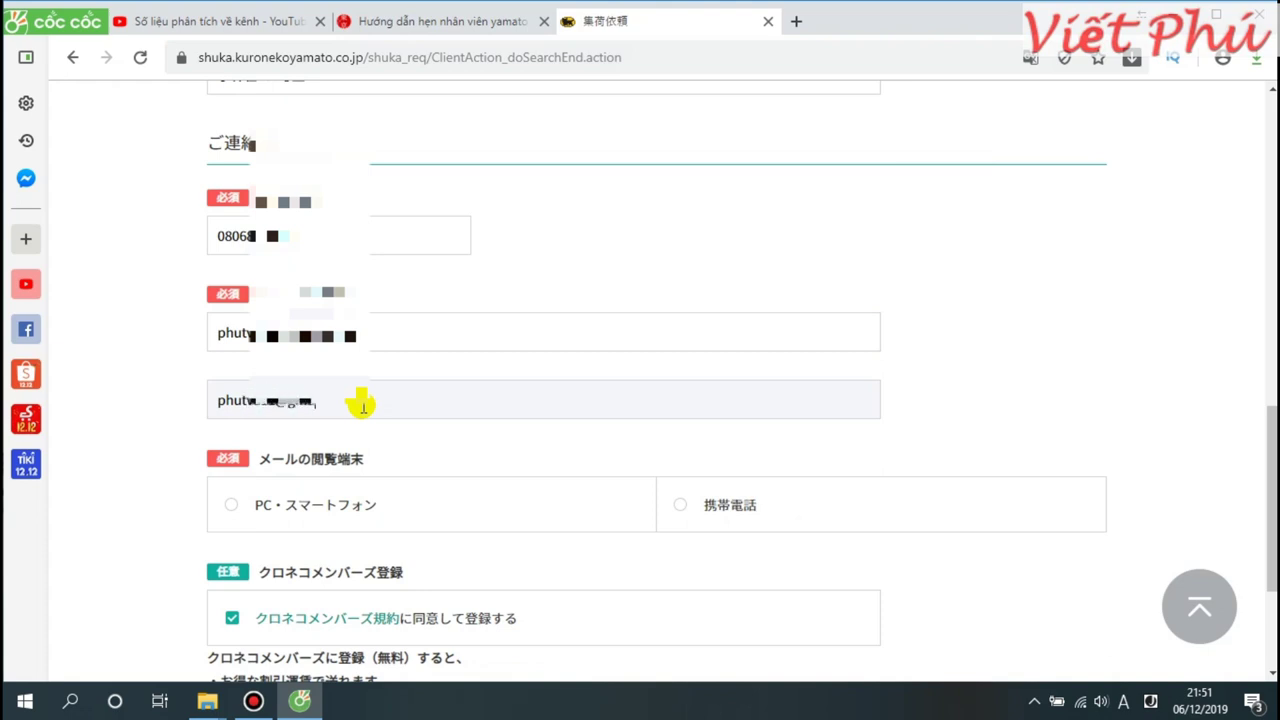
Select PC・スマートフォン as the mail reading device and opt out of the クロネコメンバーズ registration.
scroll(400, 440, down, 2)
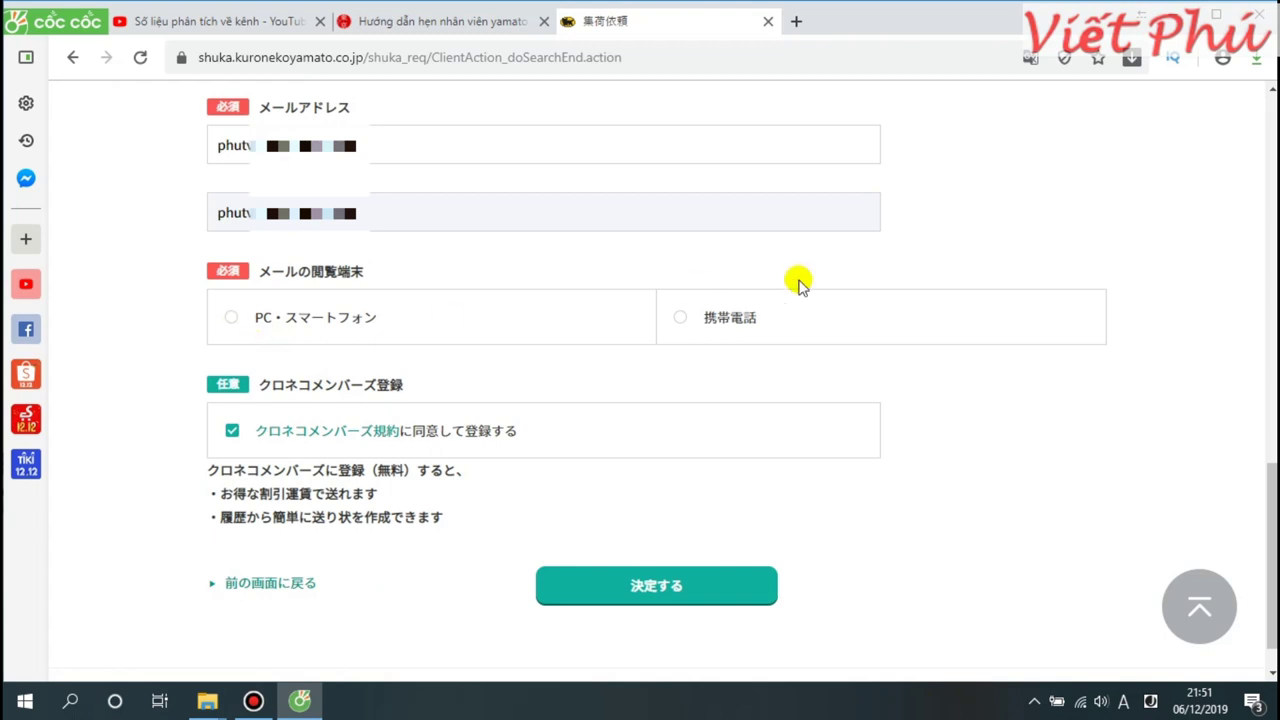
click(232, 322)
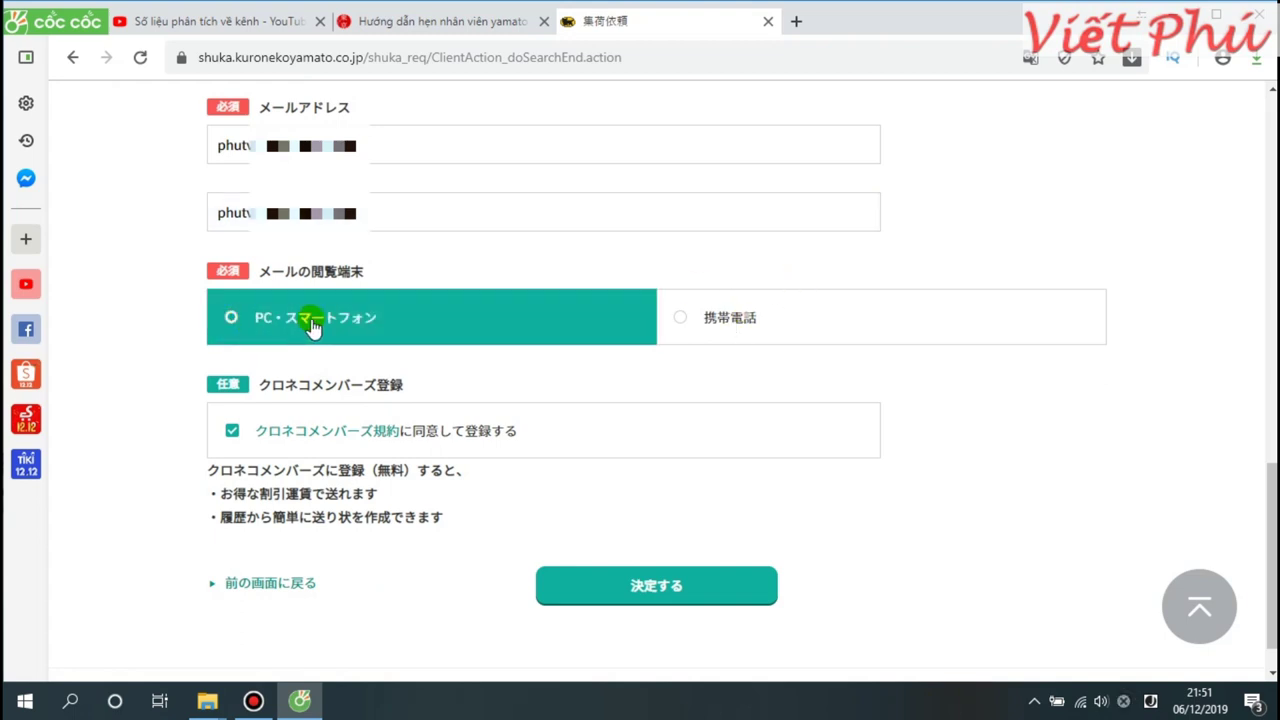
scroll(357, 320, down, 1)
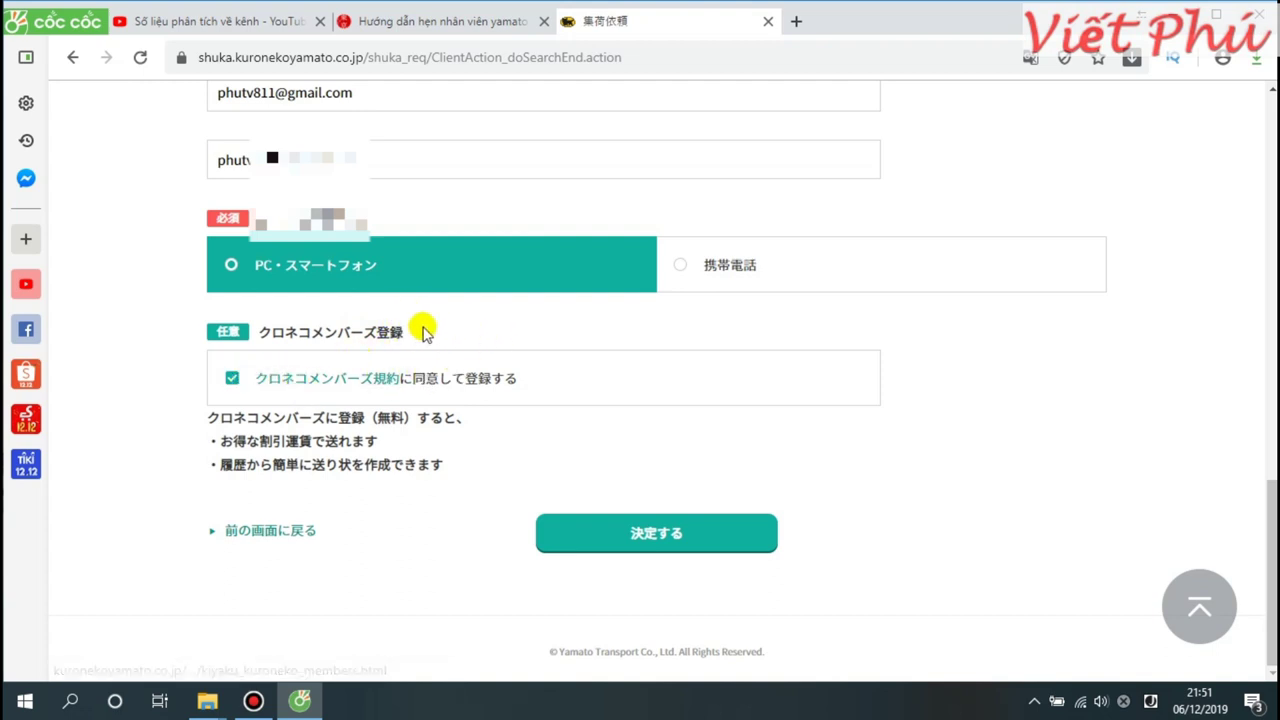
click(232, 378)
Submit the completed pickup location form.
click(616, 553)
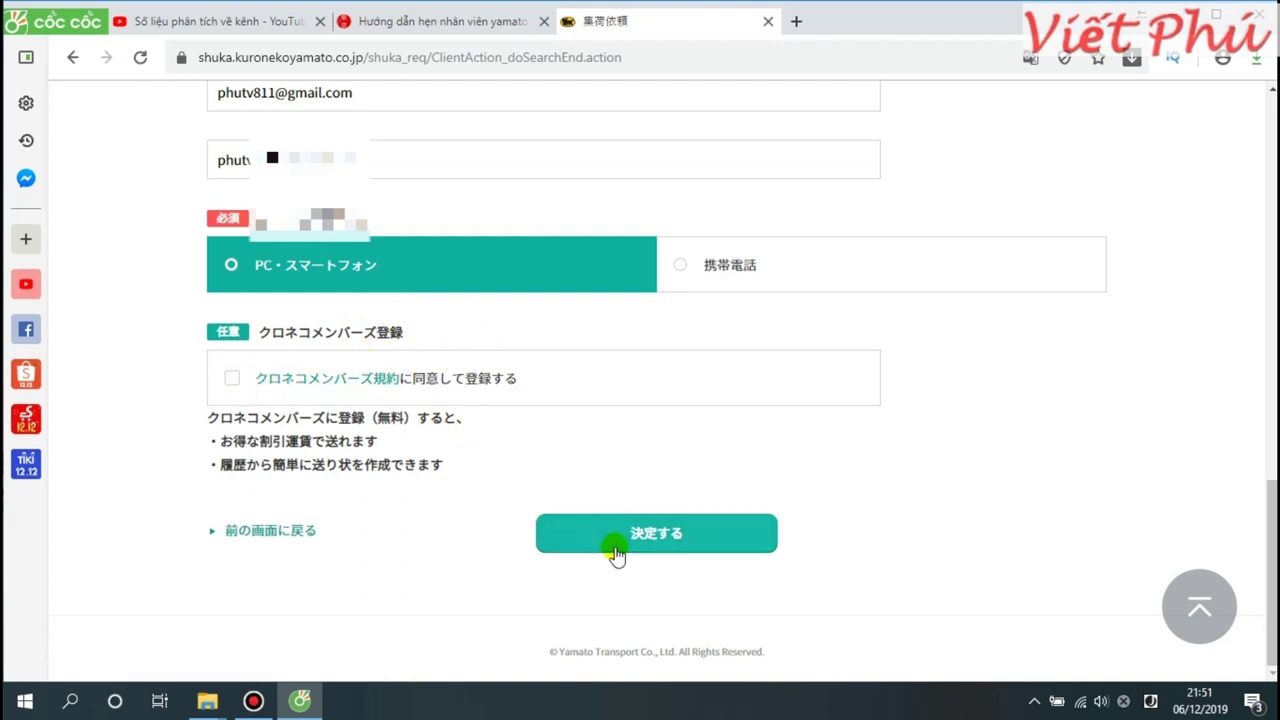
click(418, 261)
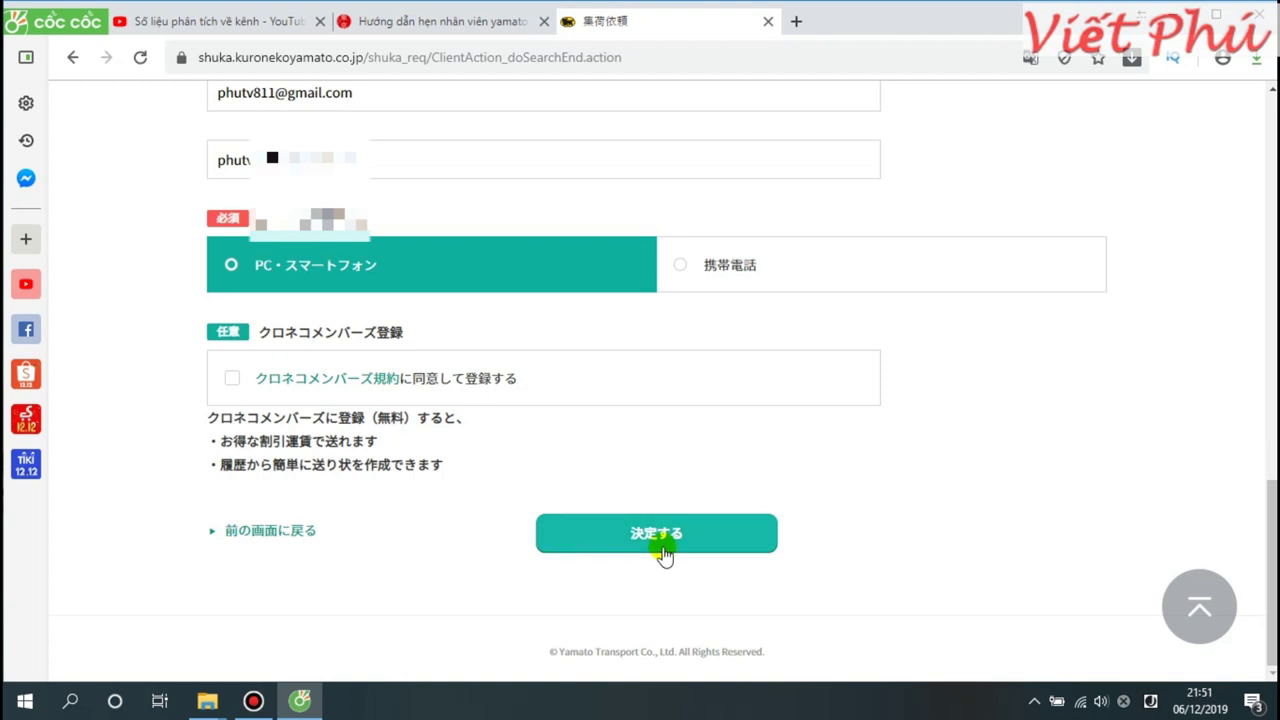
click(634, 535)
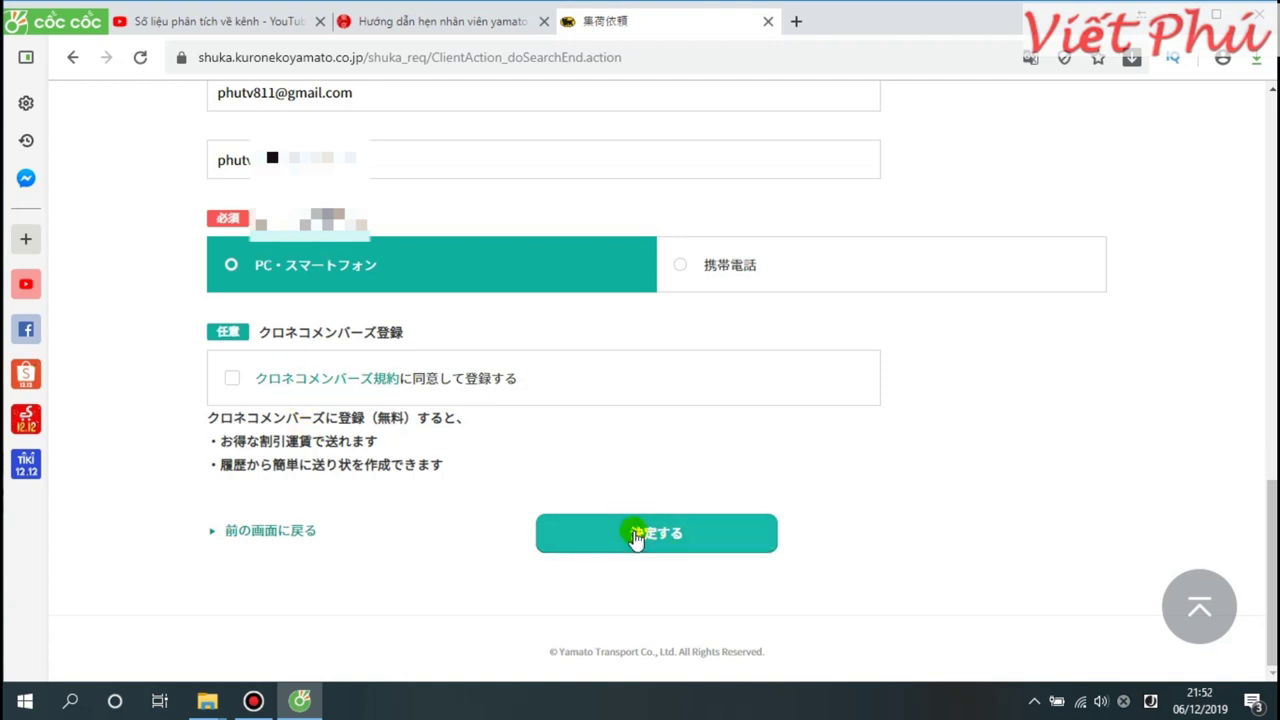
click(634, 536)
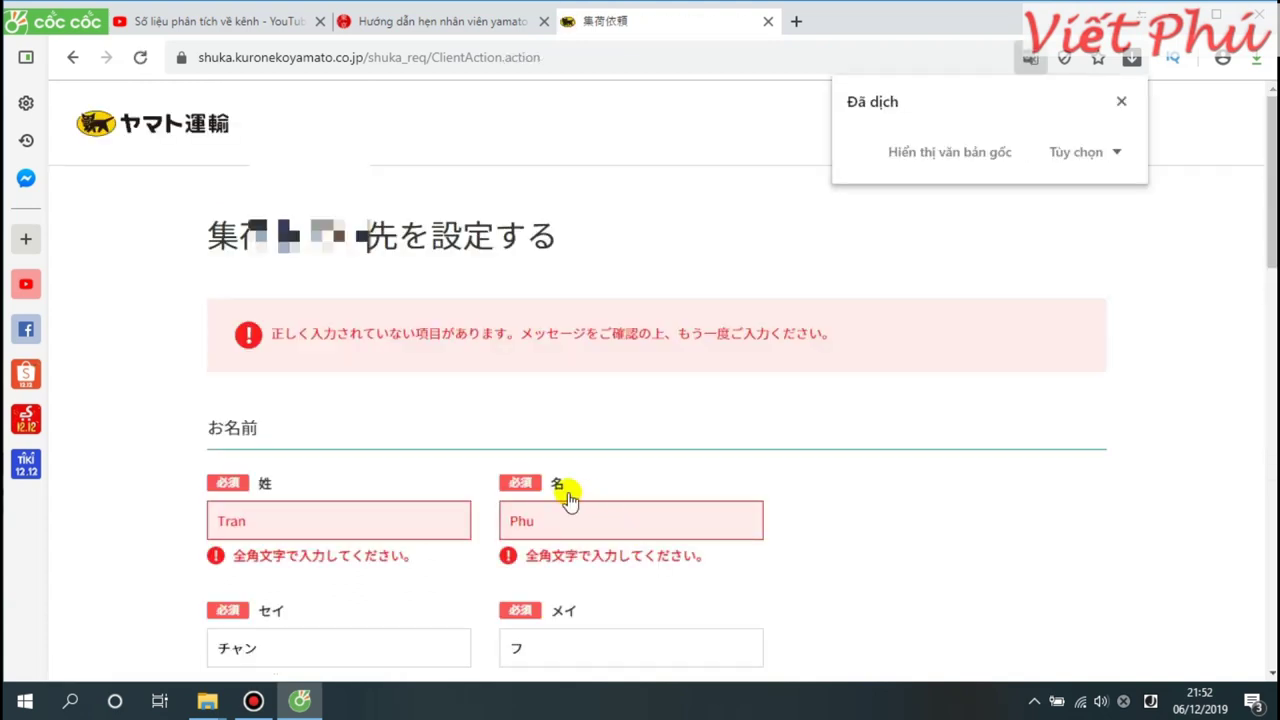
Show the returned form in Japanese and replace the surname in 姓 with the katakana copied from the セイ field.
scroll(571, 491, down, 1)
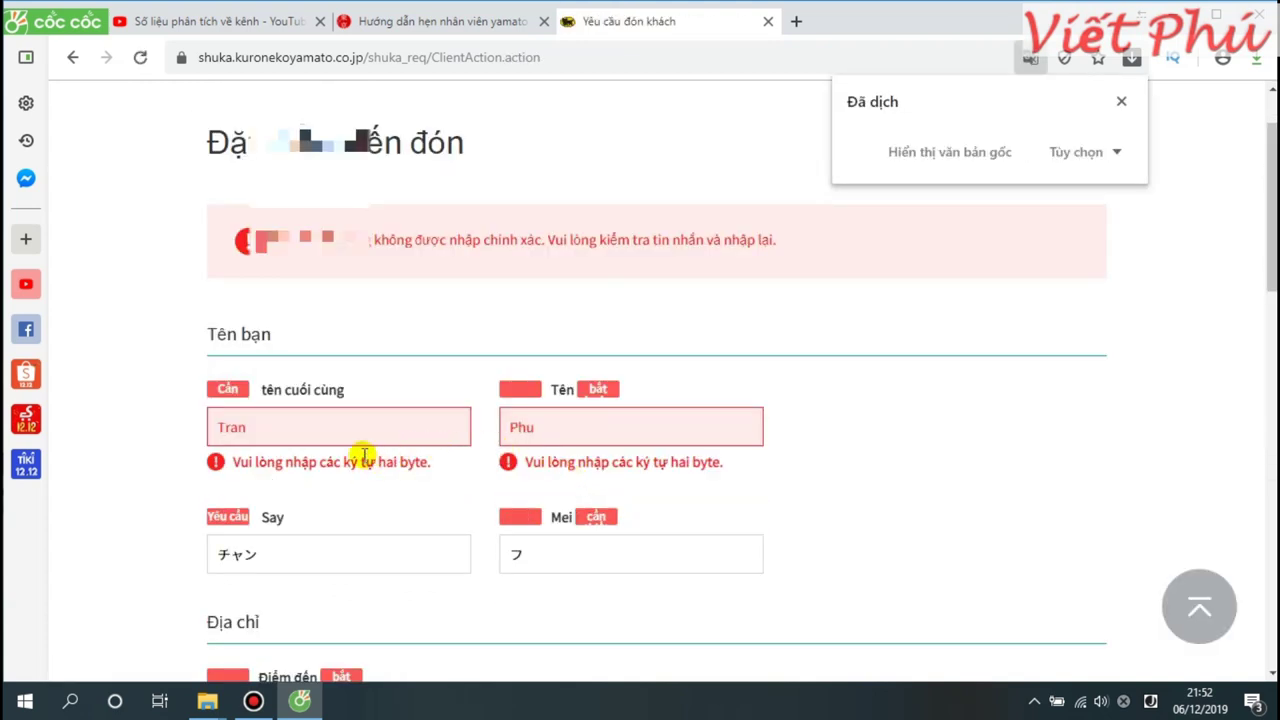
click(912, 158)
scroll(405, 421, down, 1)
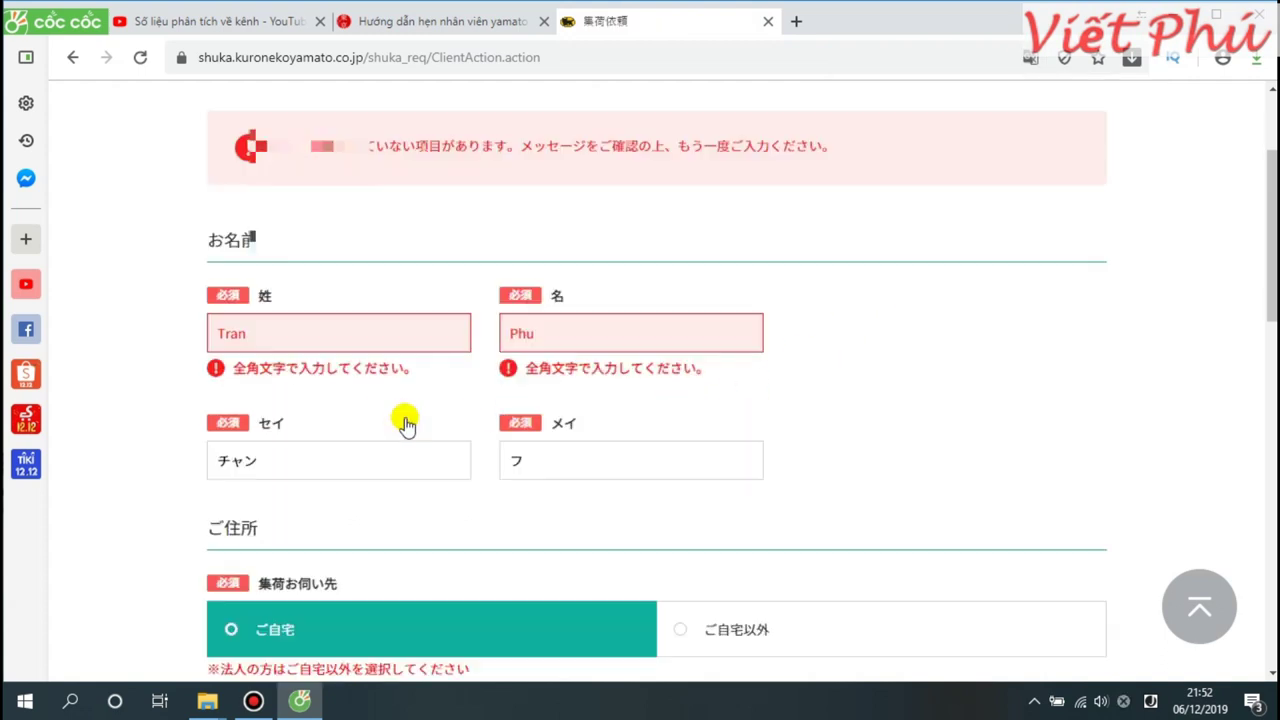
drag(283, 467, 134, 457)
key(ctrl+c)
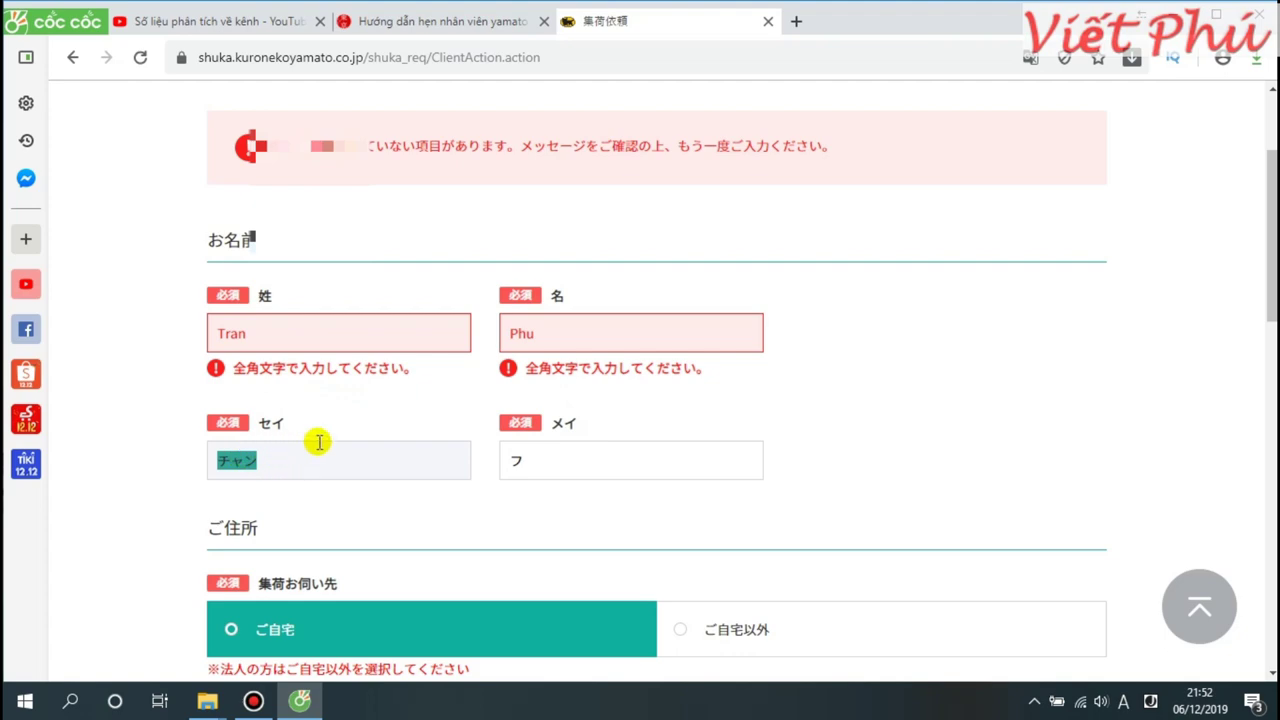
click(292, 325)
key(ctrl+a)
key(ctrl+v)
Replace the given name in 名 with the katakana copied from the メイ field and resubmit the form.
drag(491, 466, 520, 458)
key(ctrl+c)
click(597, 334)
key(ctrl+a)
key(ctrl+v)
scroll(700, 348, down, 15)
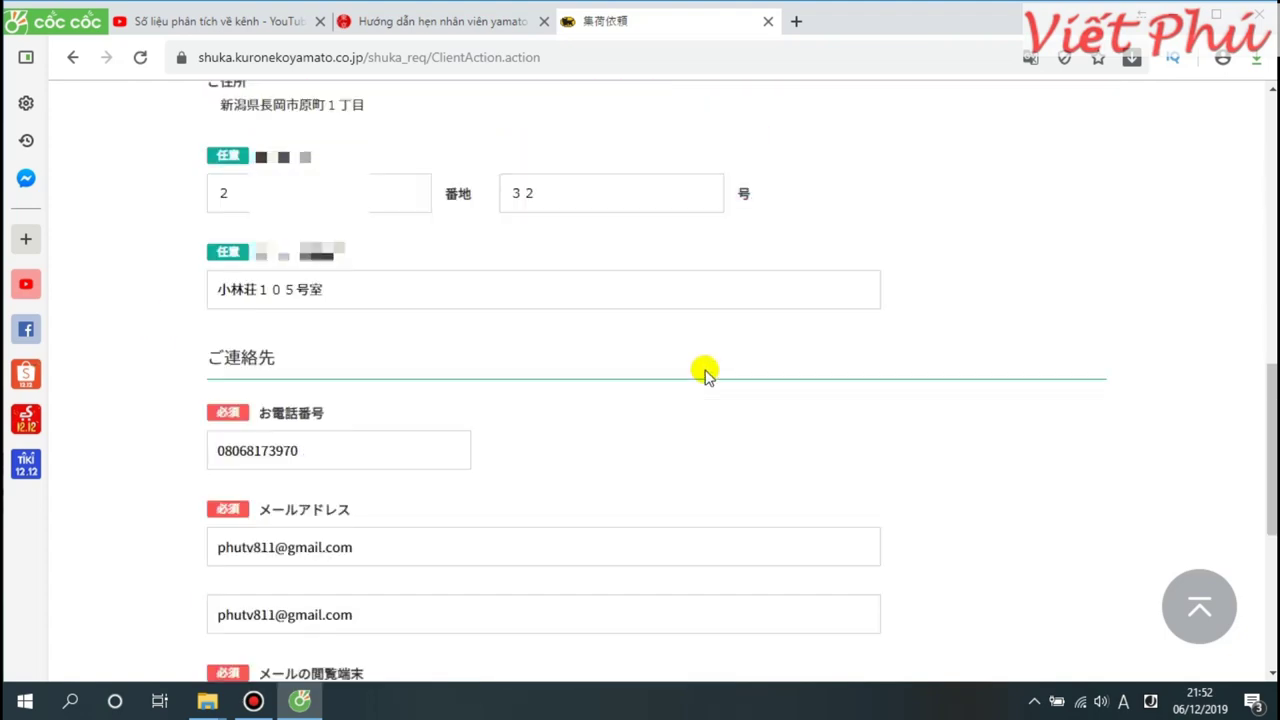
click(688, 530)
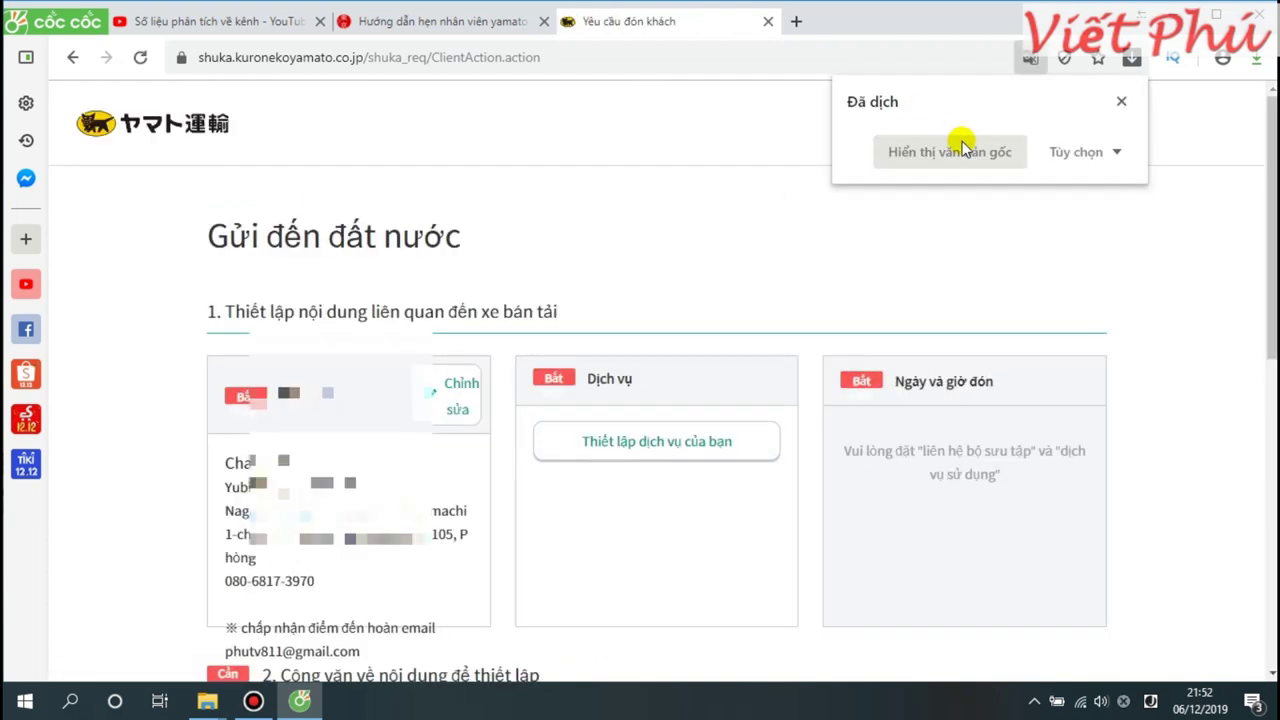
Show the 国内に送る page in its original Japanese text and open the settings for ご利用サービス.
click(963, 147)
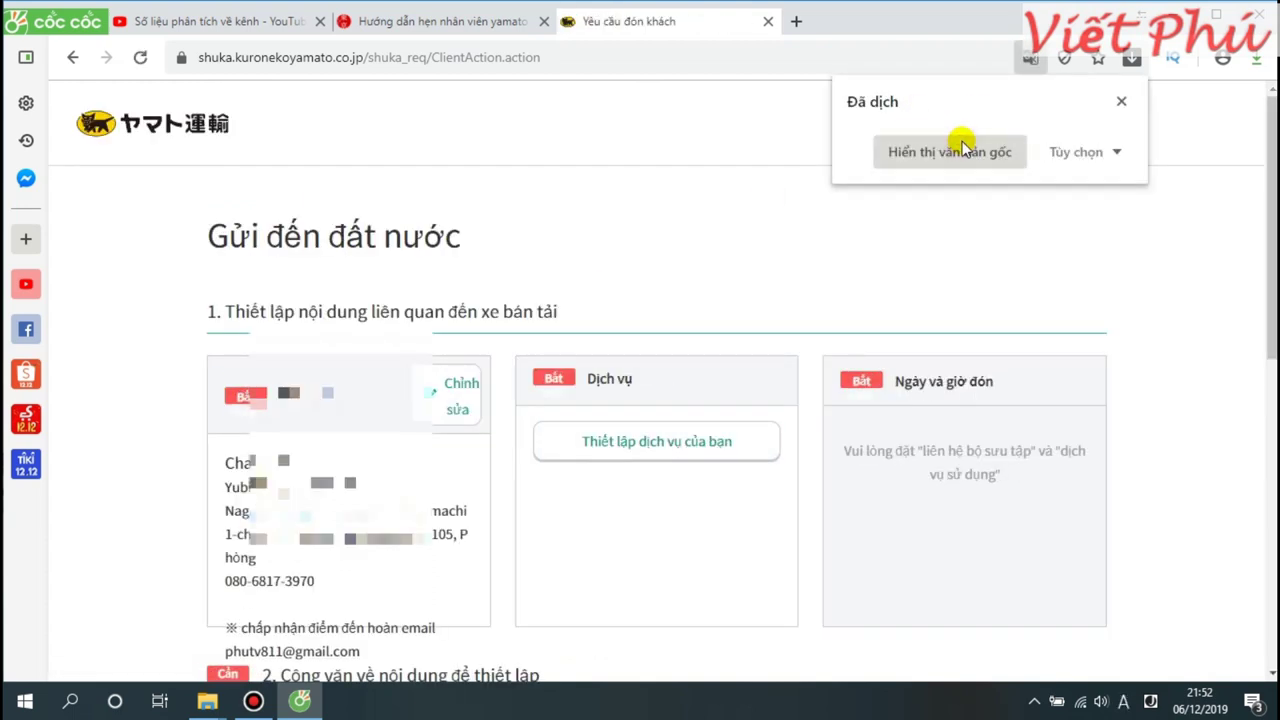
click(908, 151)
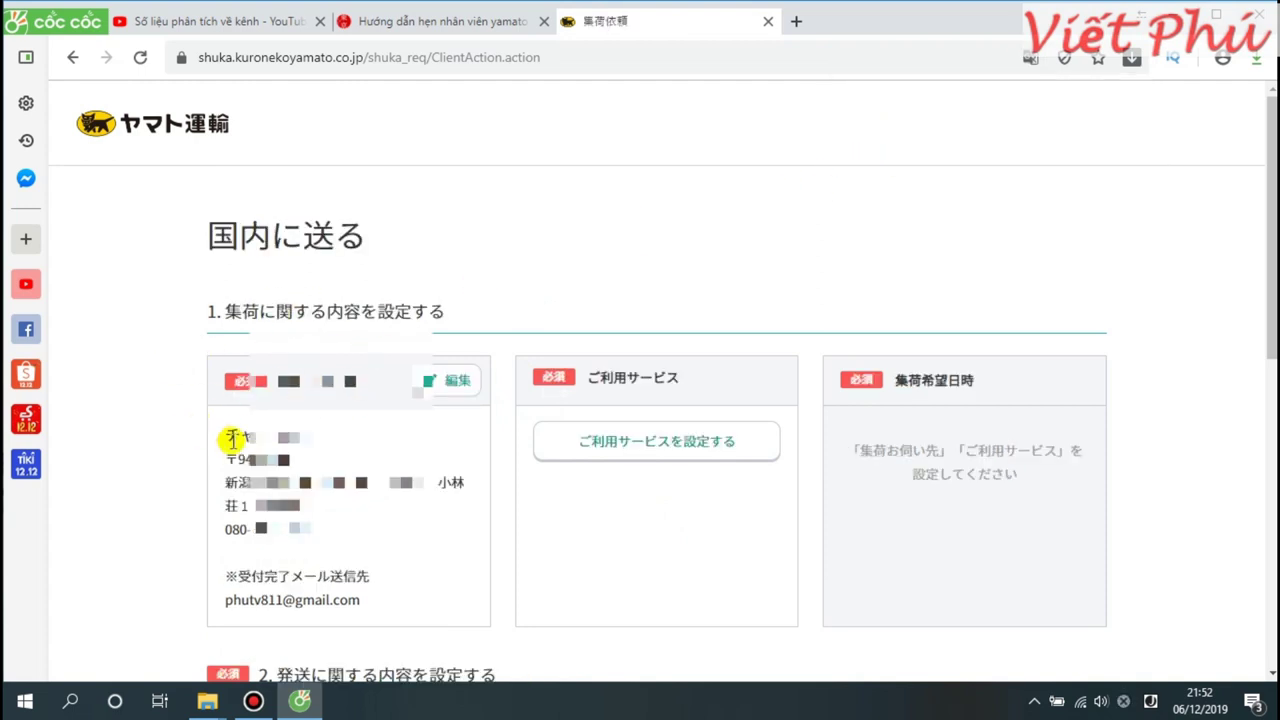
scroll(231, 438, down, 1)
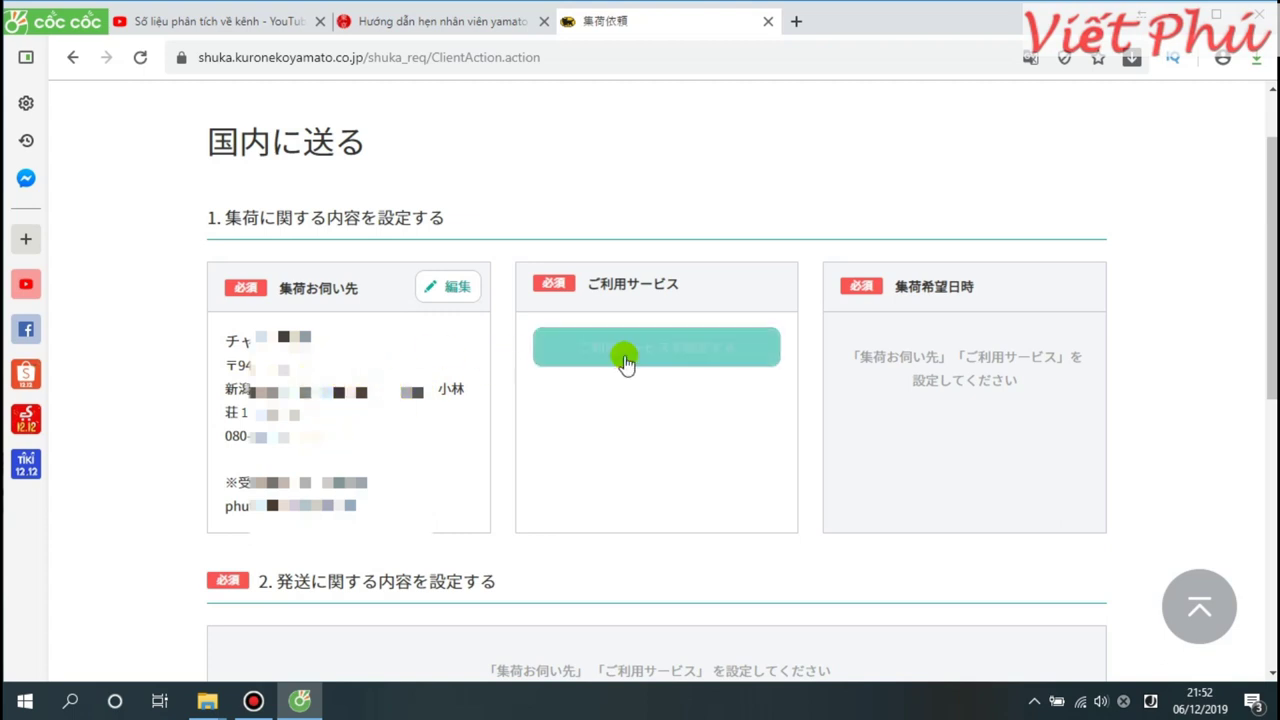
click(669, 361)
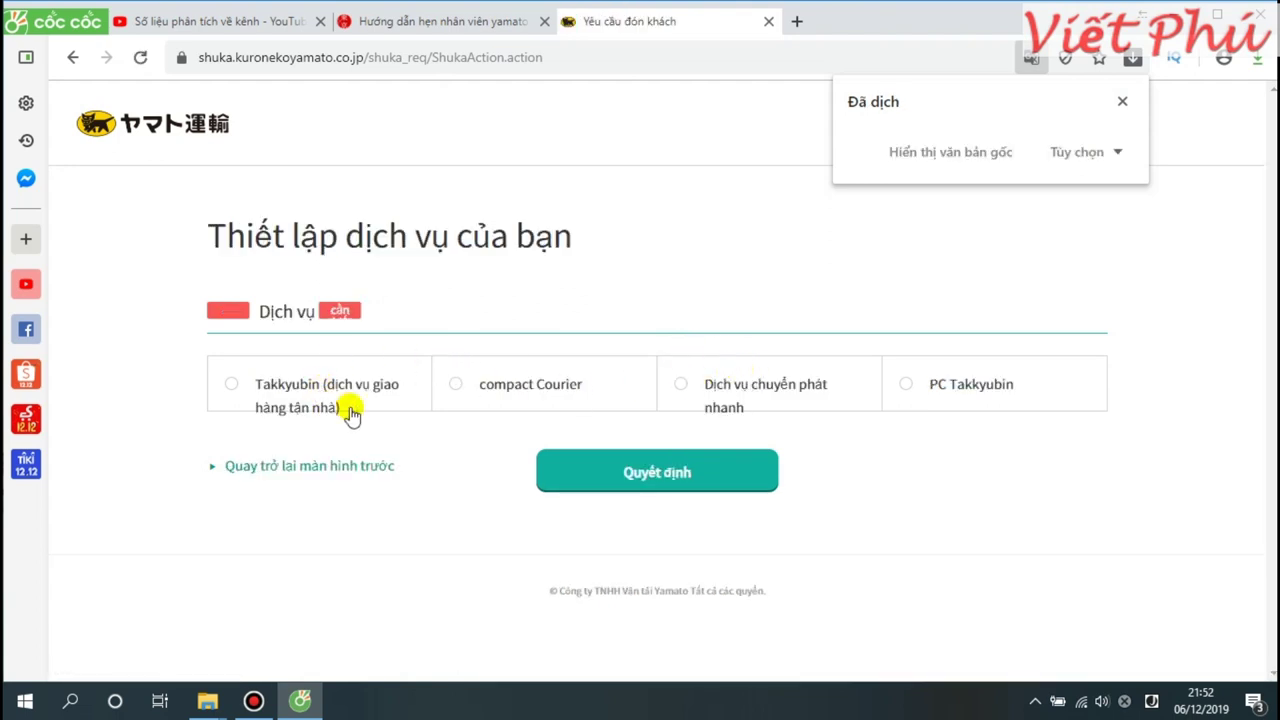
Choose Takkyubin (宅急便) as the service with sender-paid shipping (発払い) and confirm the service settings.
click(268, 390)
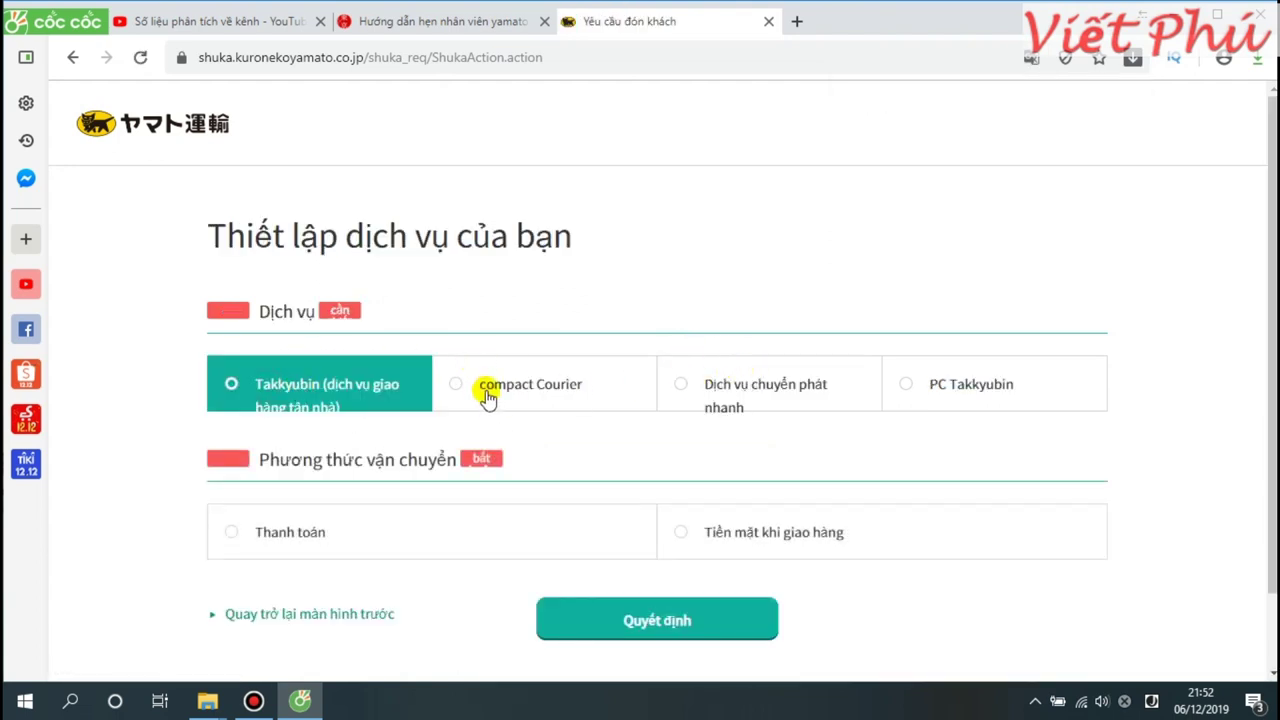
scroll(495, 395, down, 1)
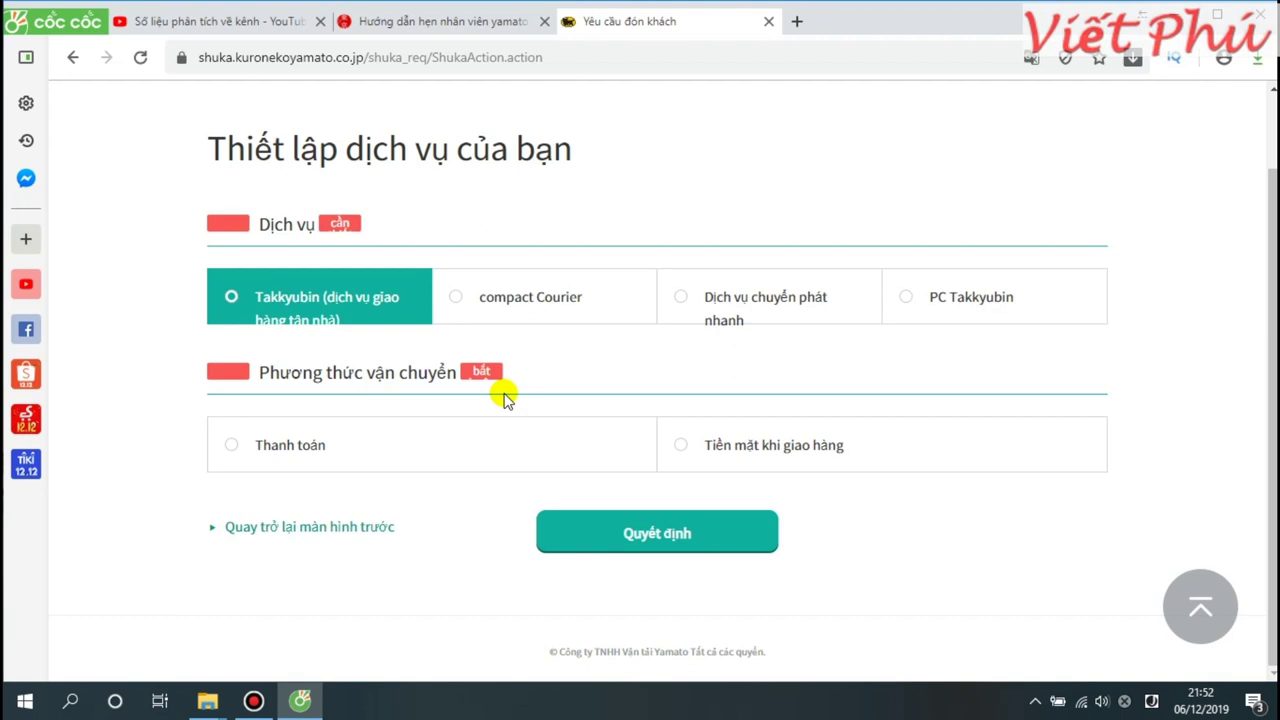
click(256, 454)
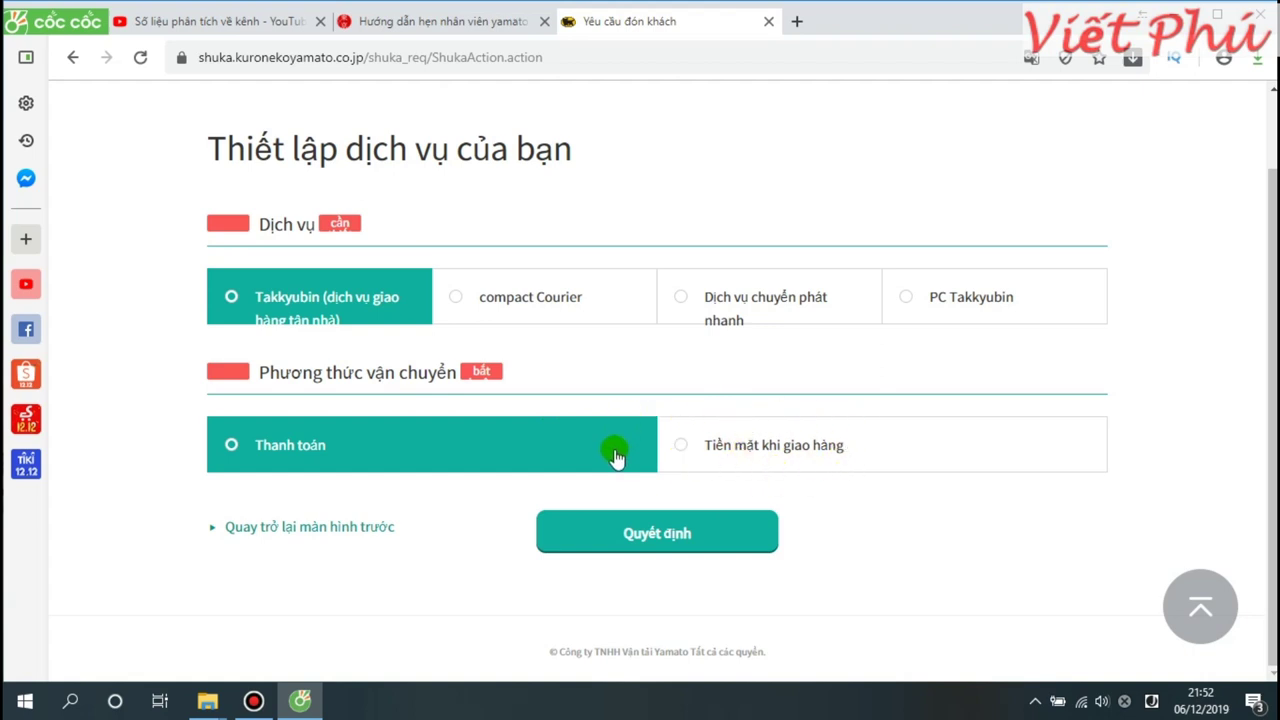
click(720, 536)
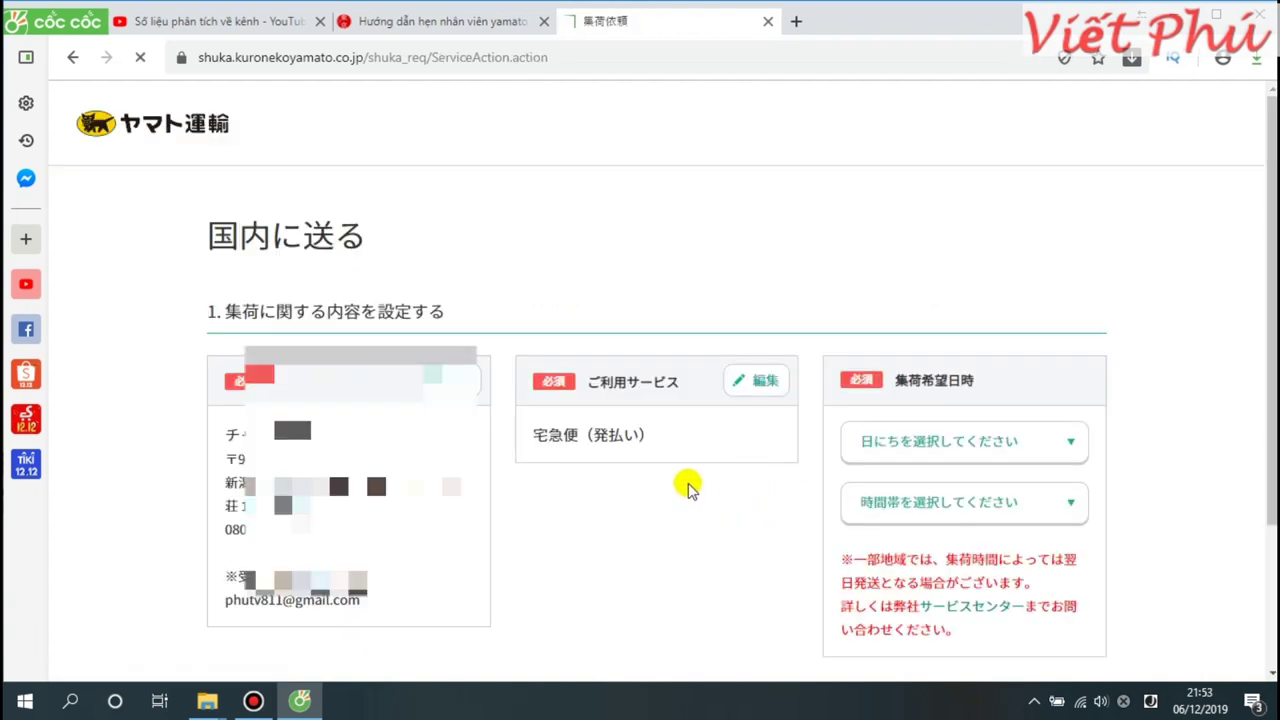
Show the request page with the pickup date and time section in its original Japanese text.
scroll(650, 430, down, 1)
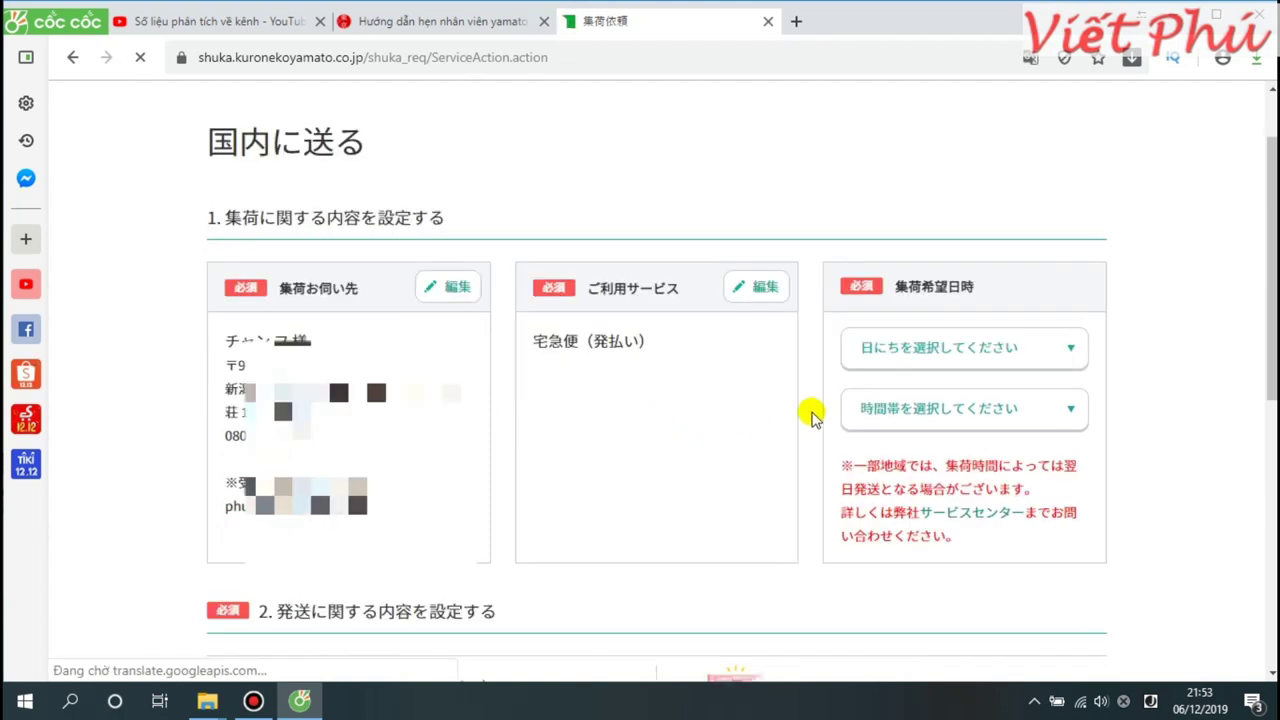
click(1020, 350)
click(1071, 294)
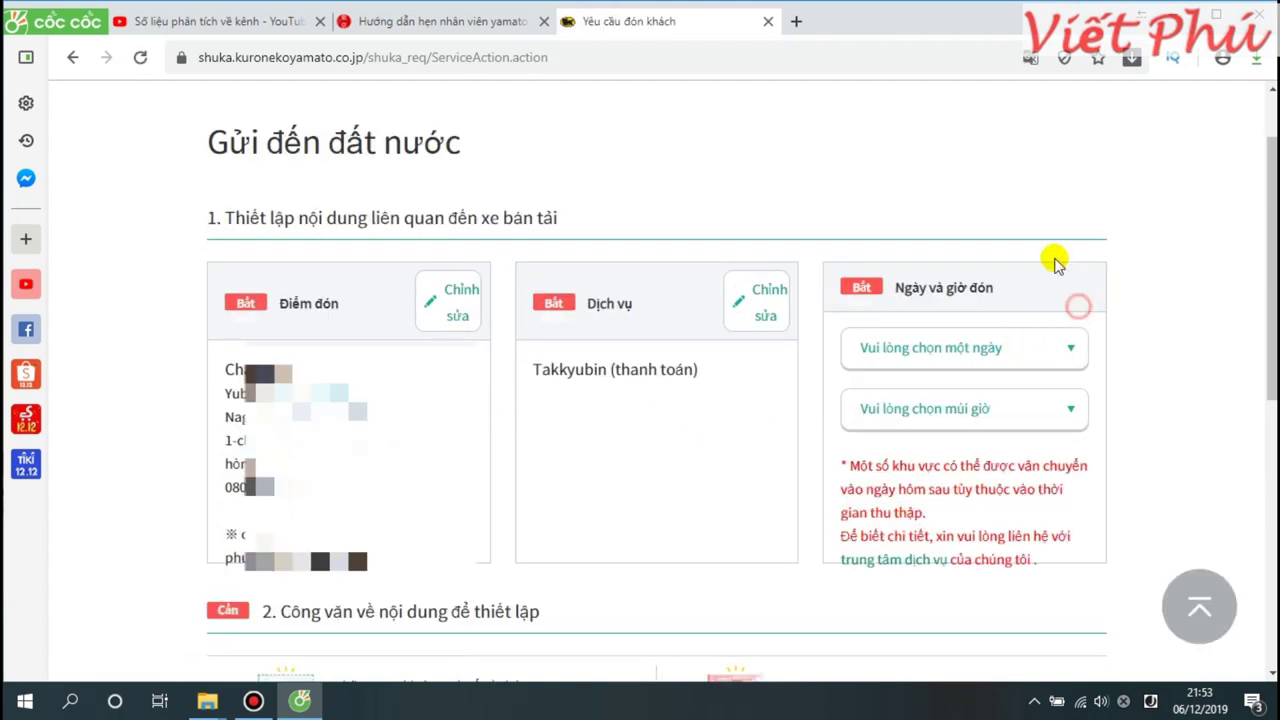
click(1030, 57)
click(940, 151)
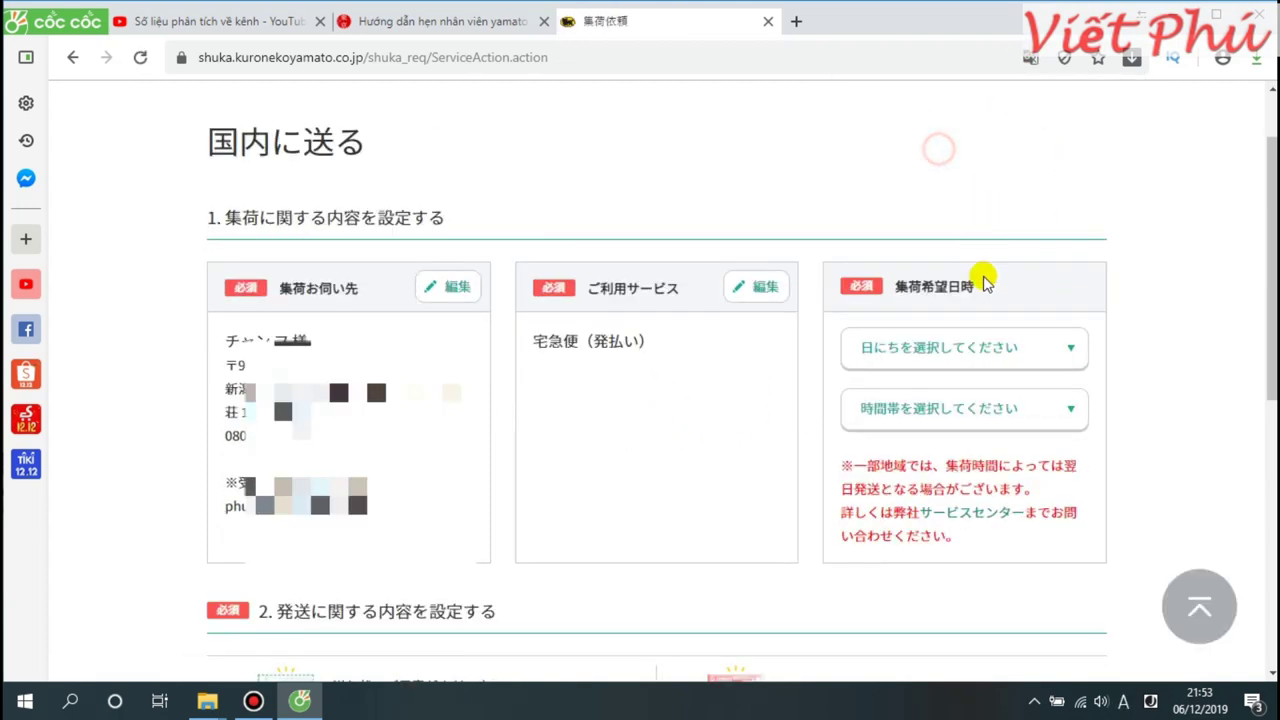
Set the desired pickup date to 2019年12月7日(土) and the time slot to 13時まで.
click(995, 350)
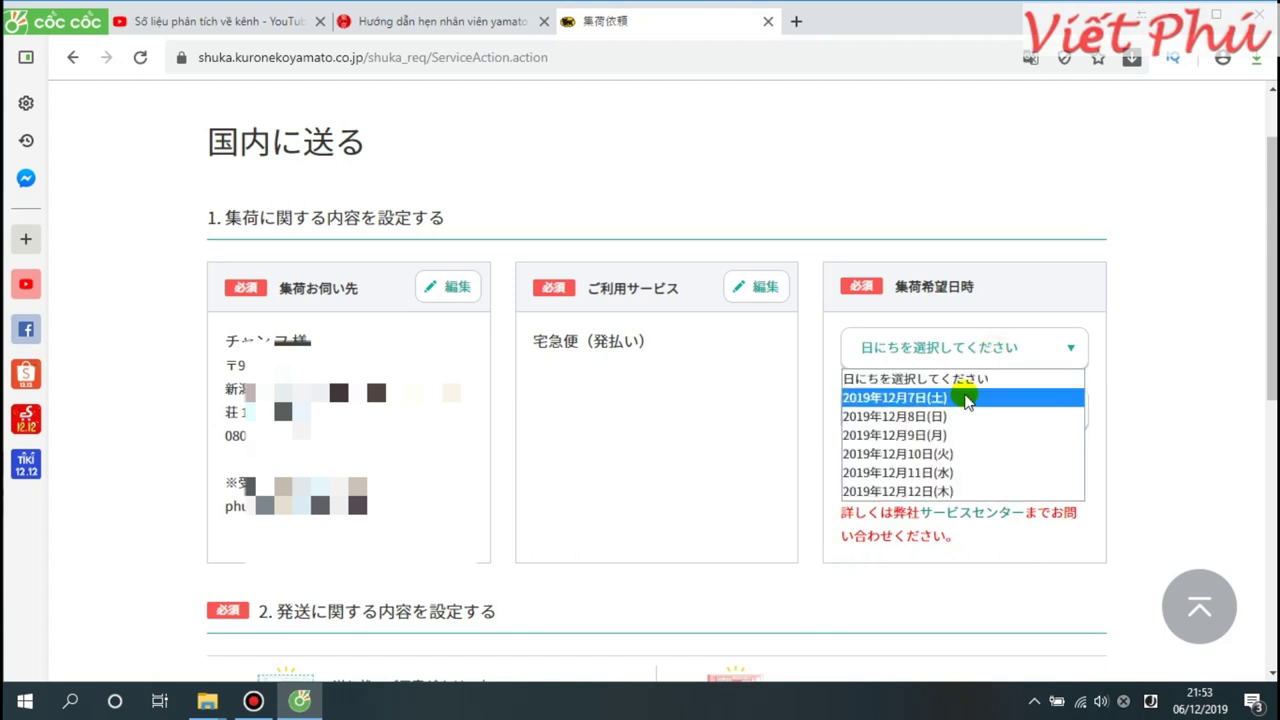
click(968, 392)
click(980, 408)
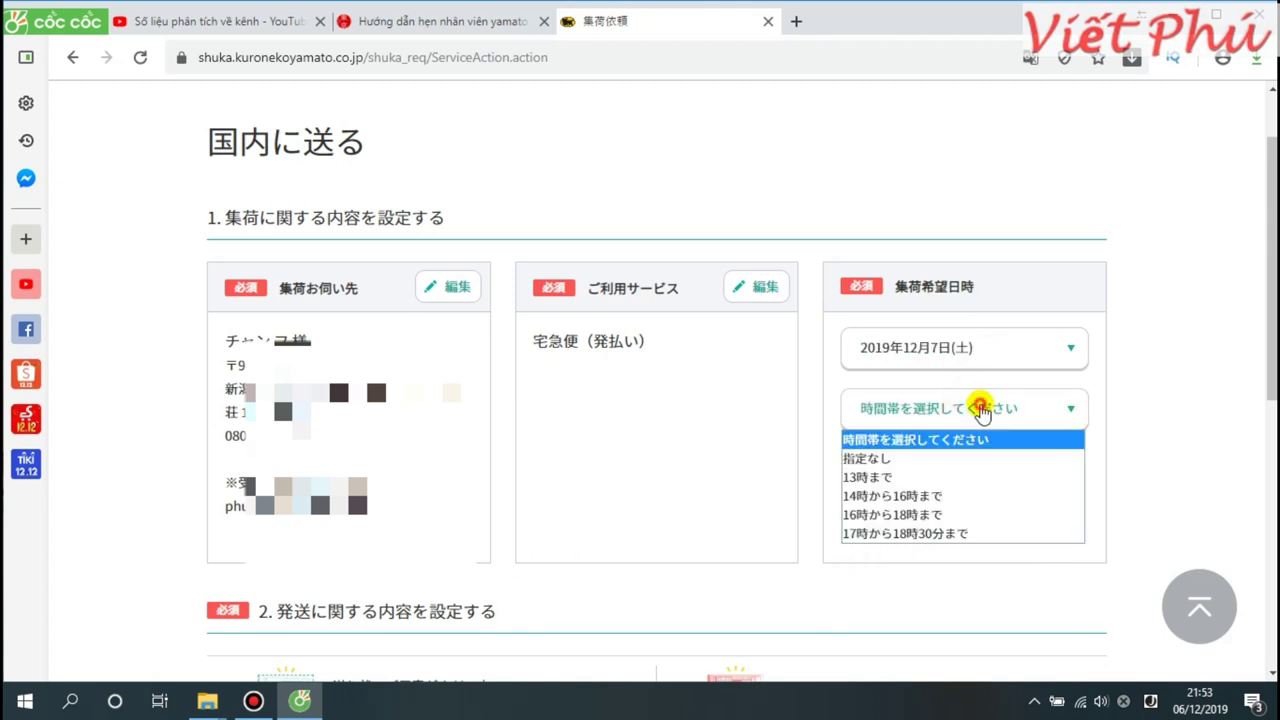
click(942, 476)
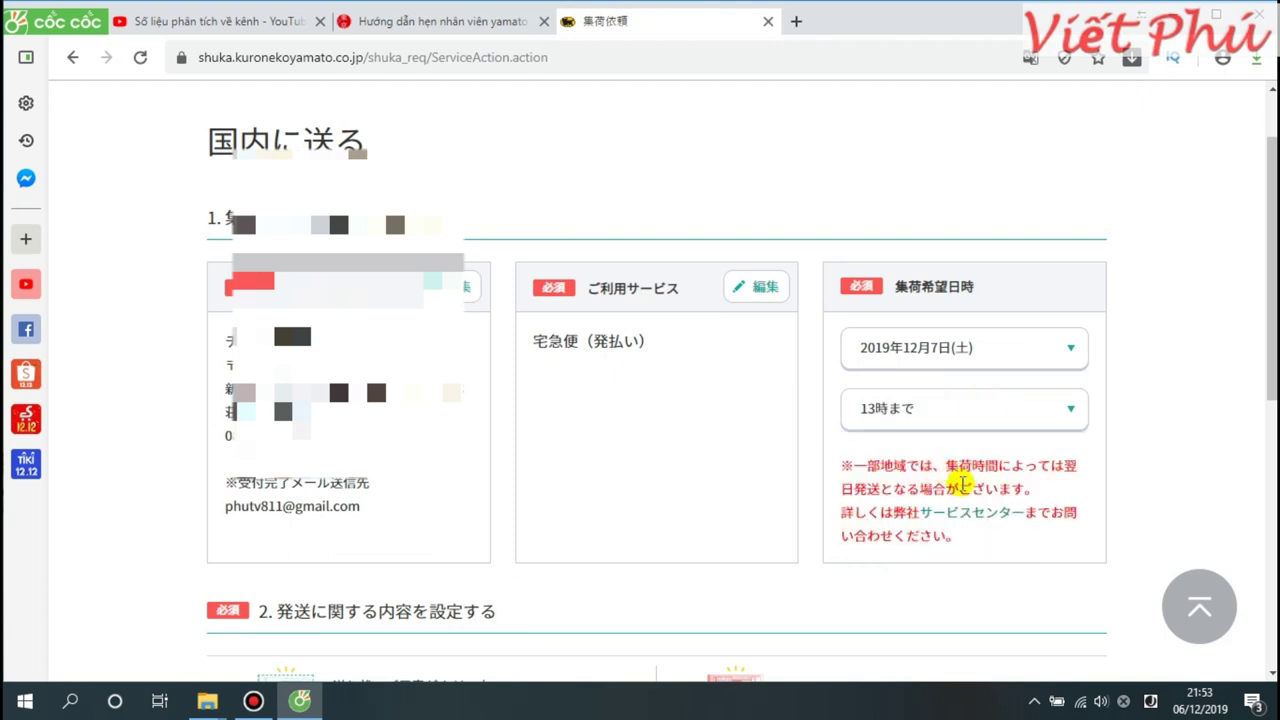
Select 送り状のご用意がまだの方 in section 2 to request a shipping label through the form.
scroll(963, 437, down, 3)
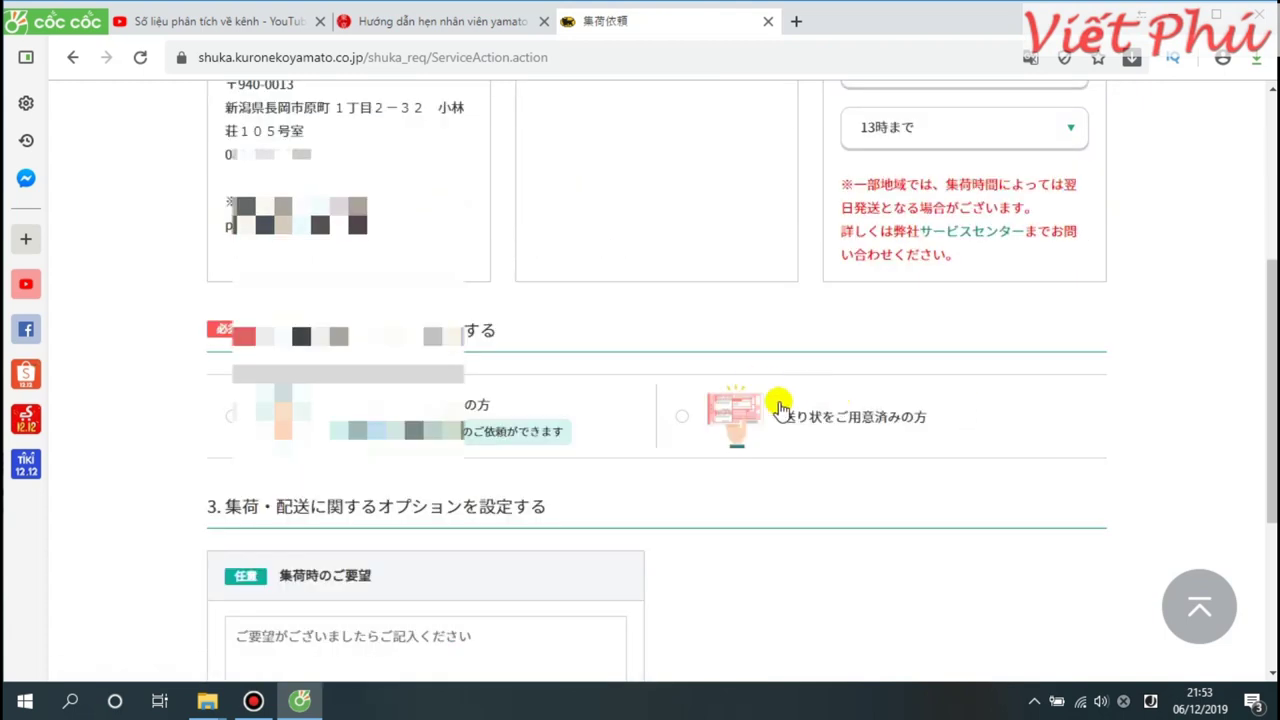
drag(277, 330, 500, 333)
click(515, 330)
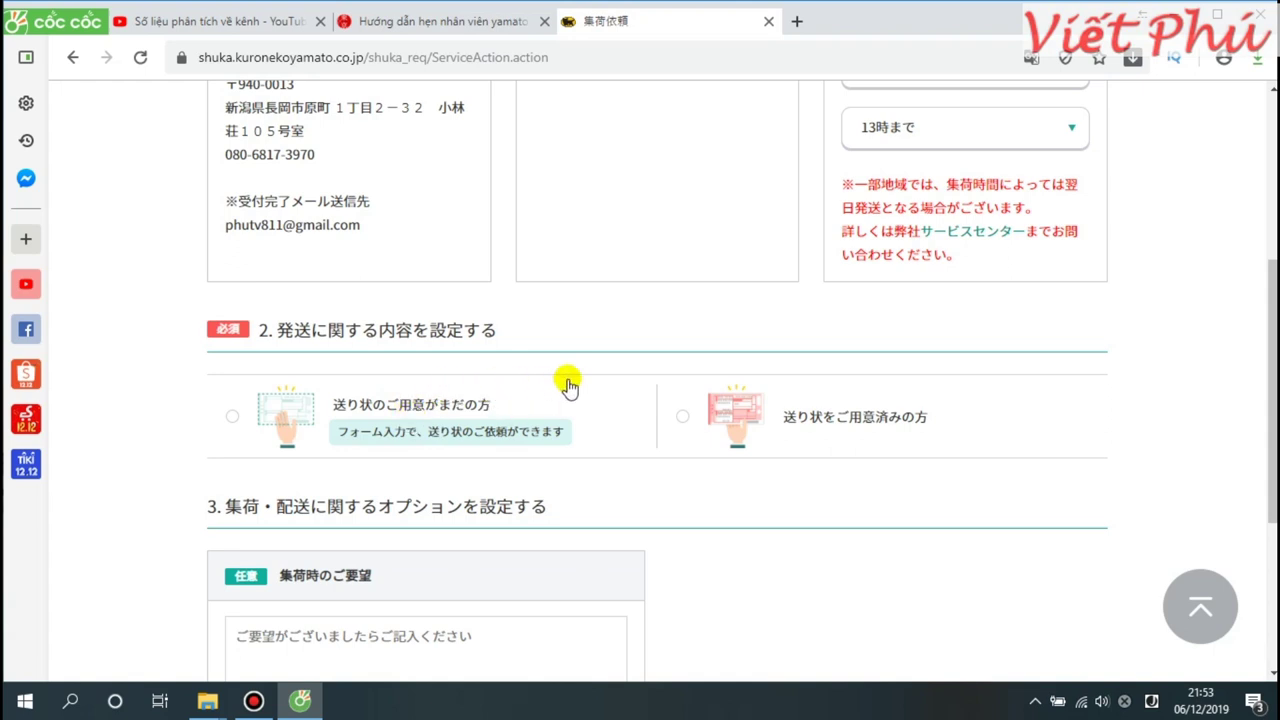
click(234, 418)
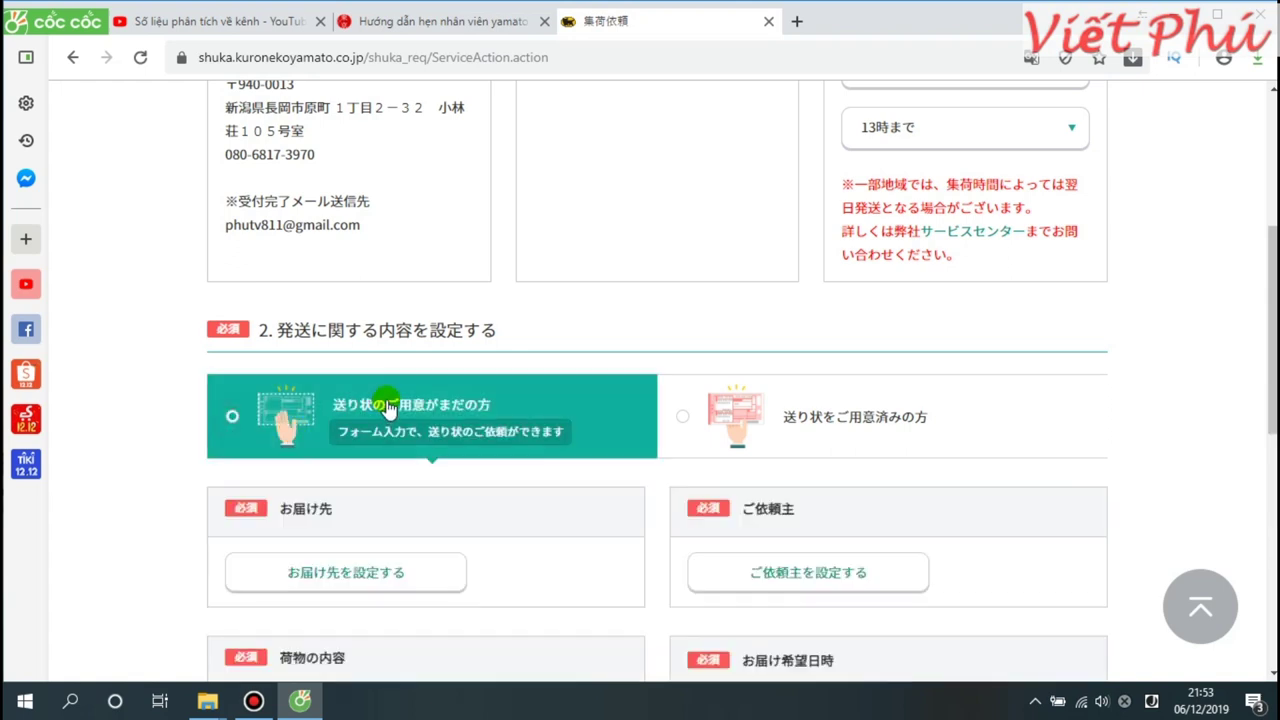
scroll(388, 408, down, 2)
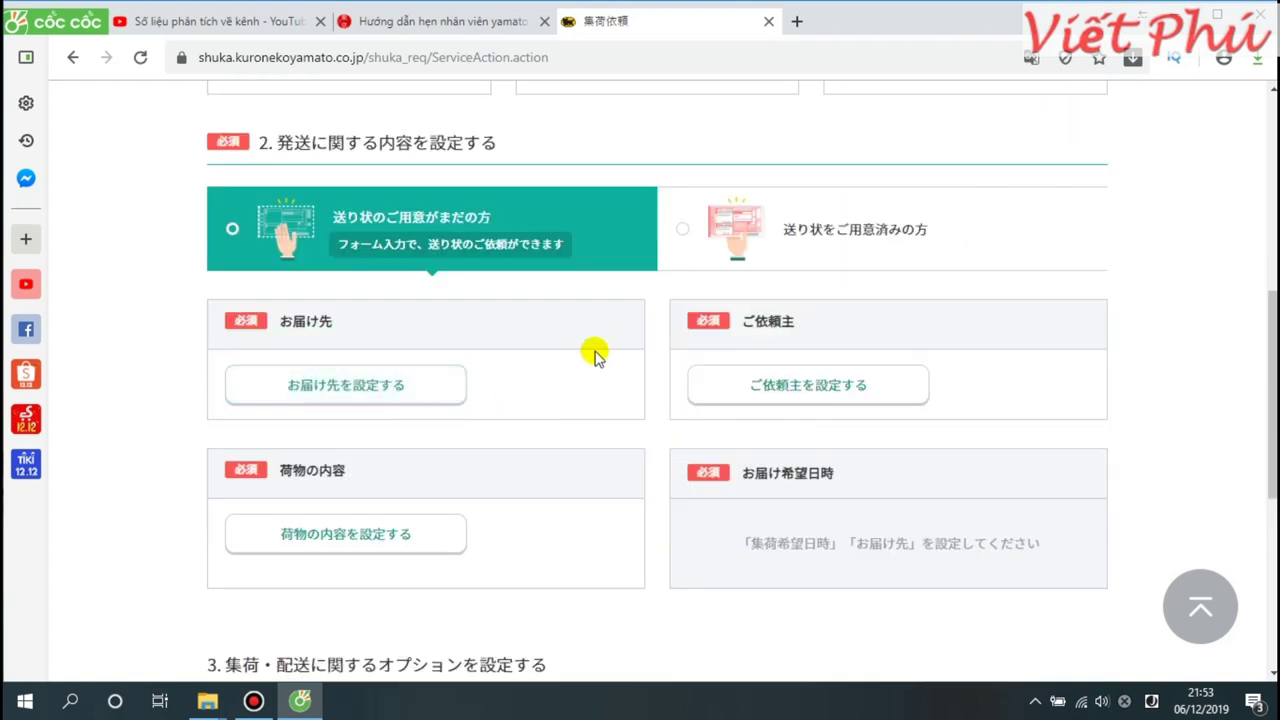
Open the delivery address settings and enter the recipient's family name in katakana.
click(424, 388)
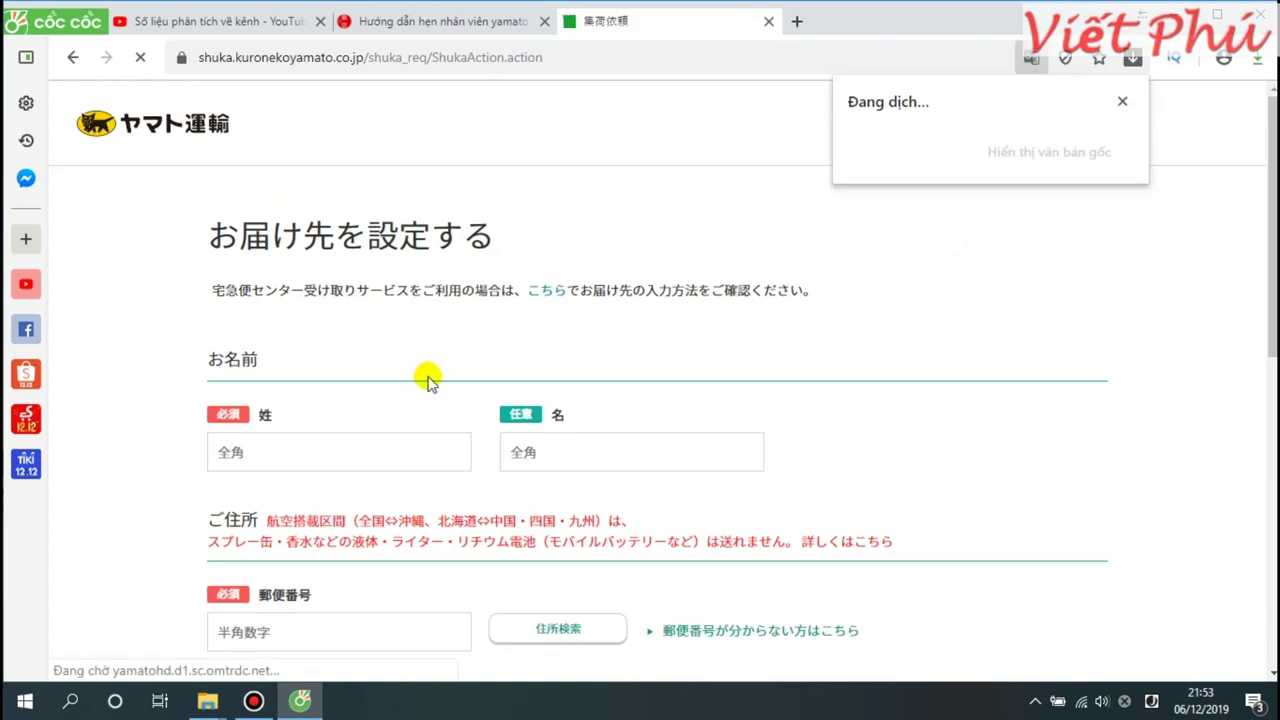
click(355, 438)
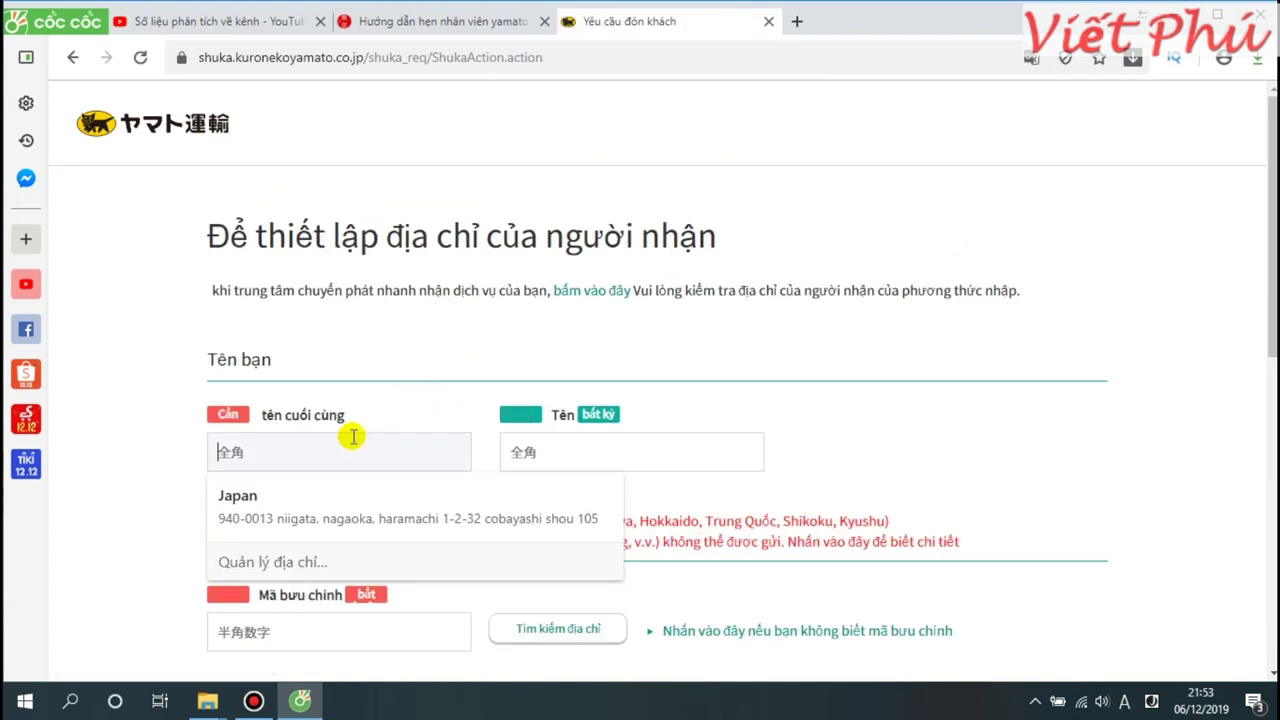
key(alt+grave)
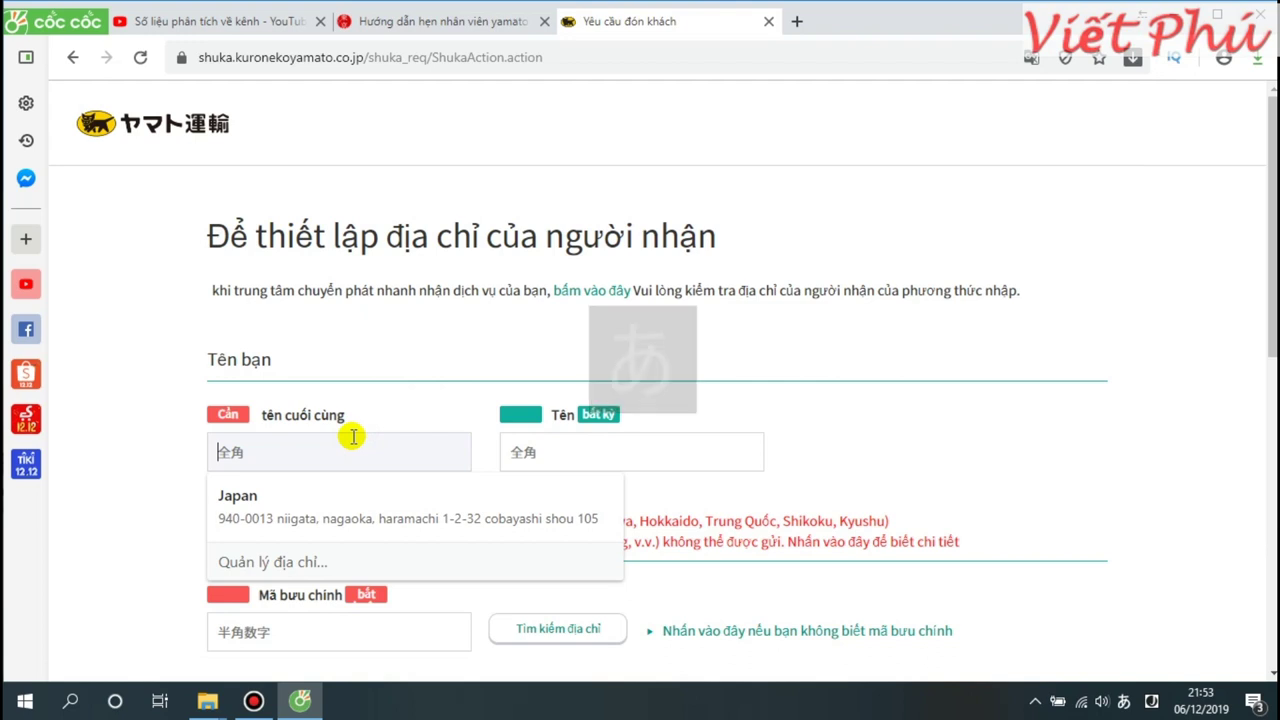
text(げん)
key(F7)
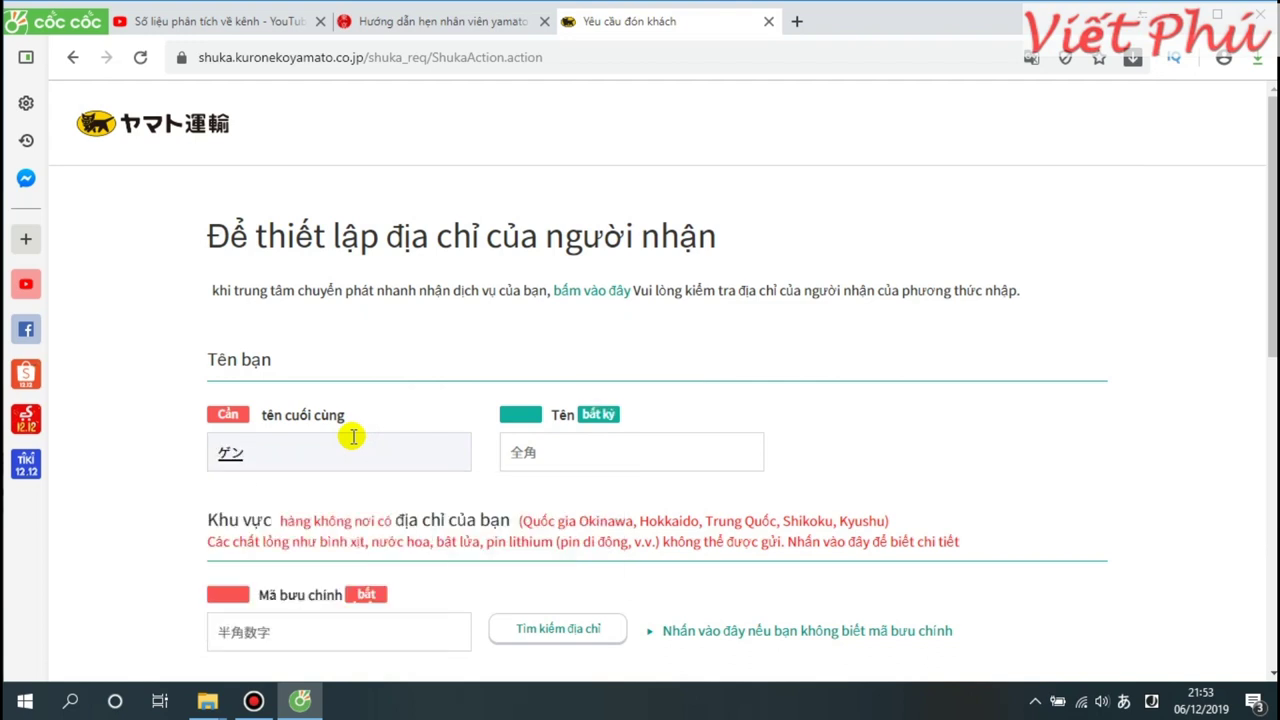
Enter the recipient's given name in full-width katakana.
key(Tab)
text(た)
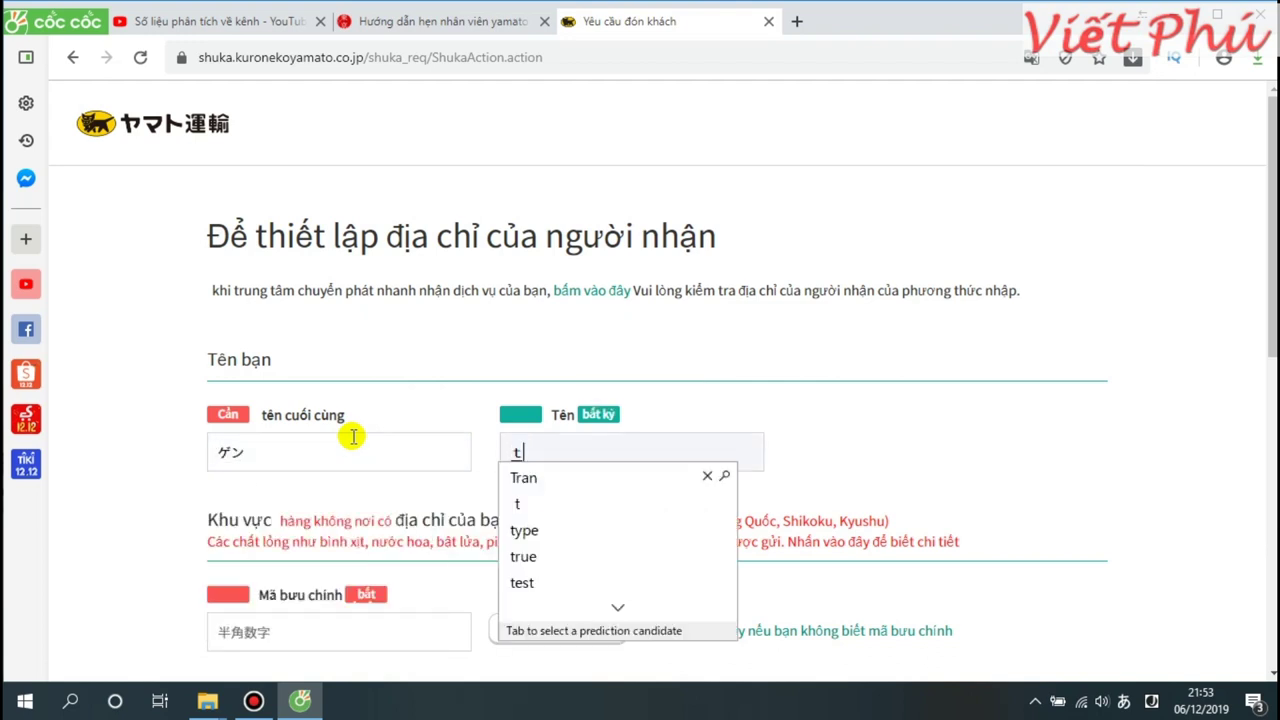
text(nn)
key(space)
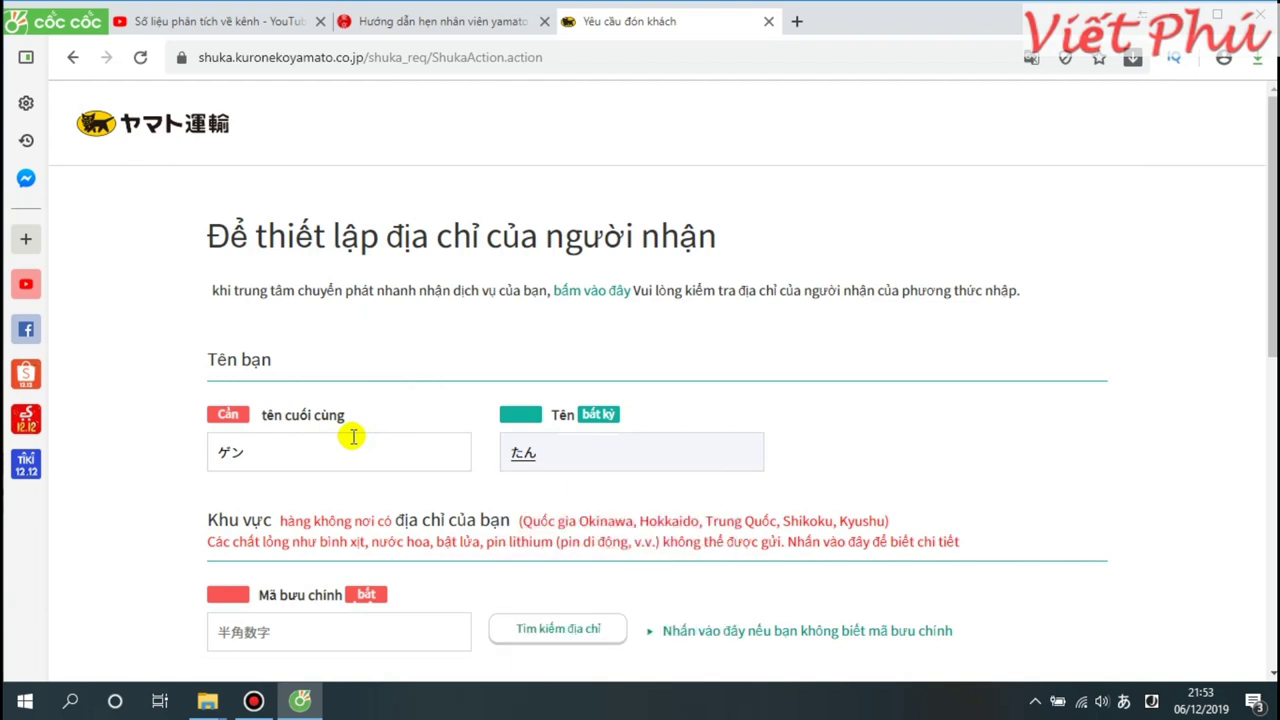
key(space)
key(space)
key(space)
key(space)
key(Return)
text(in)
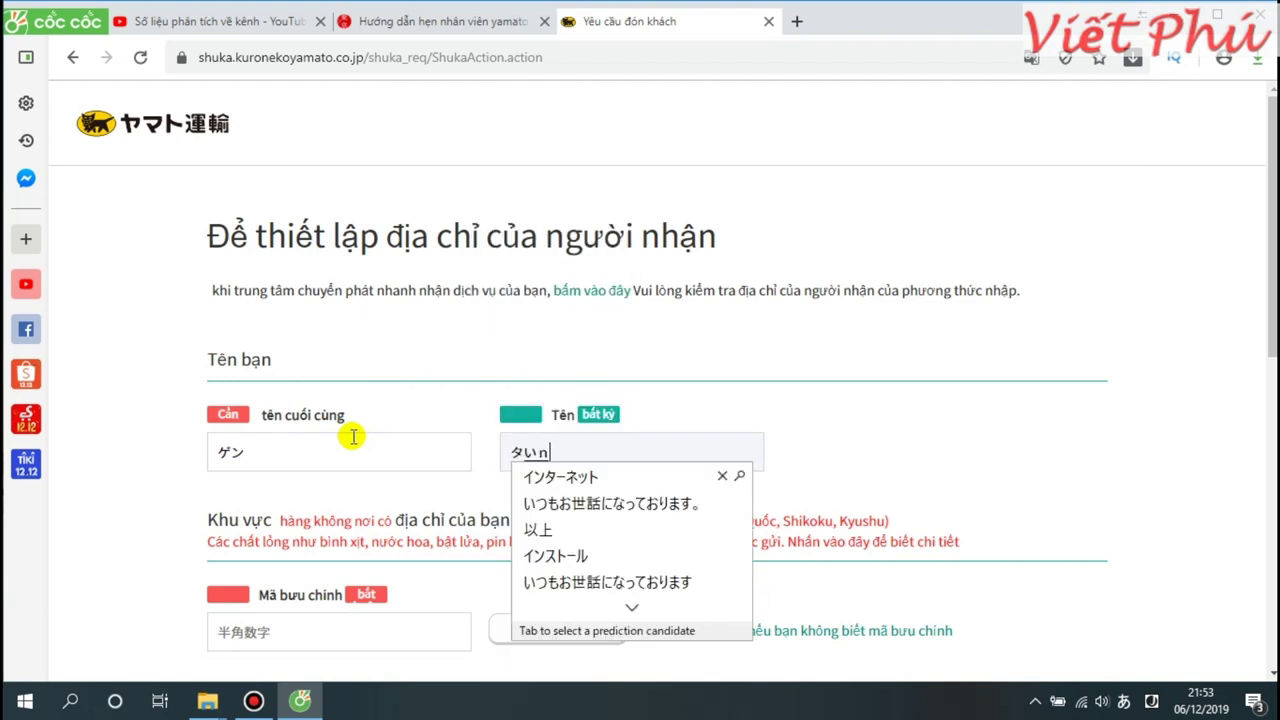
text(n)
key(space)
key(space)
key(Return)
Enter the recipient's postal code and look up the matching address.
scroll(405, 447, down, 1)
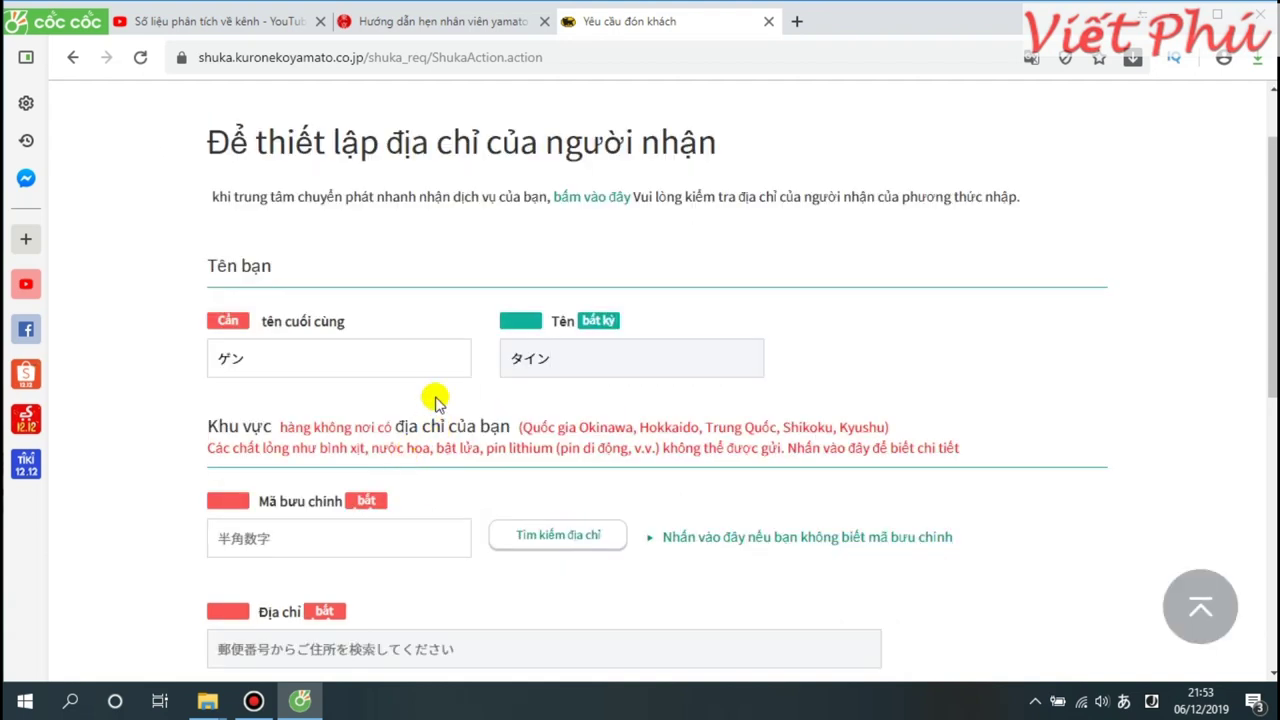
scroll(360, 480, down, 1)
click(320, 434)
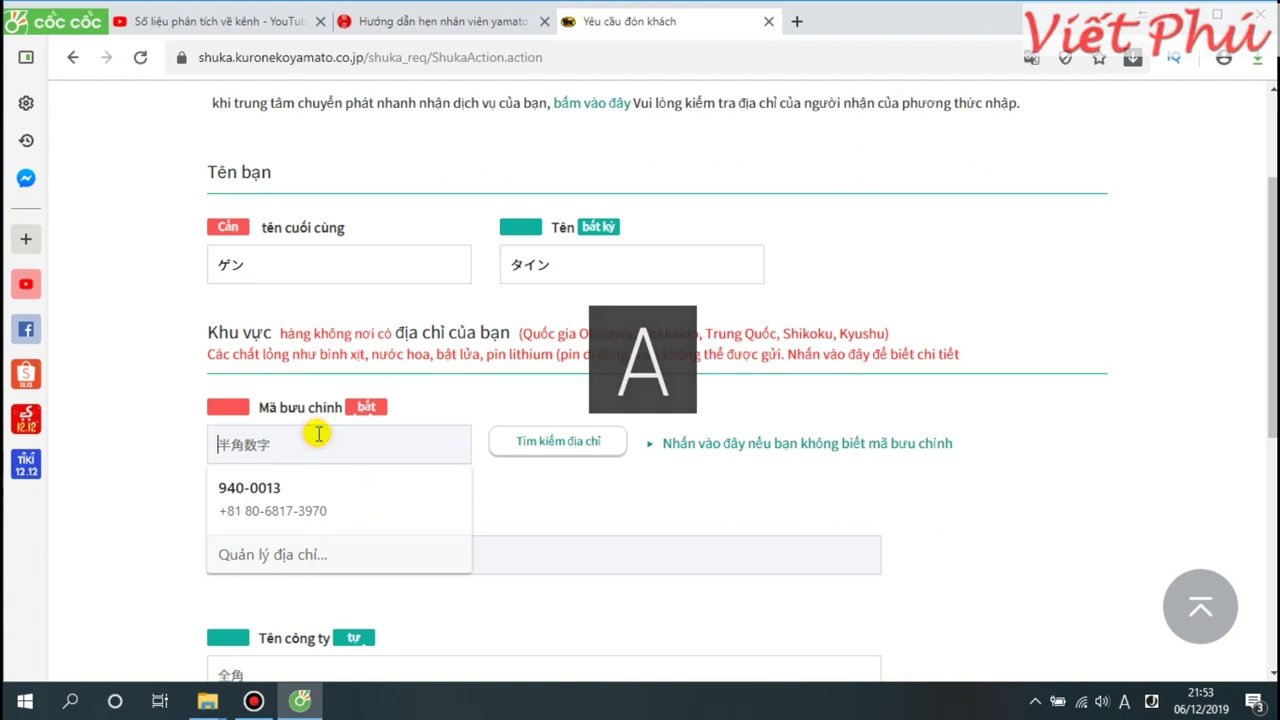
text(43)
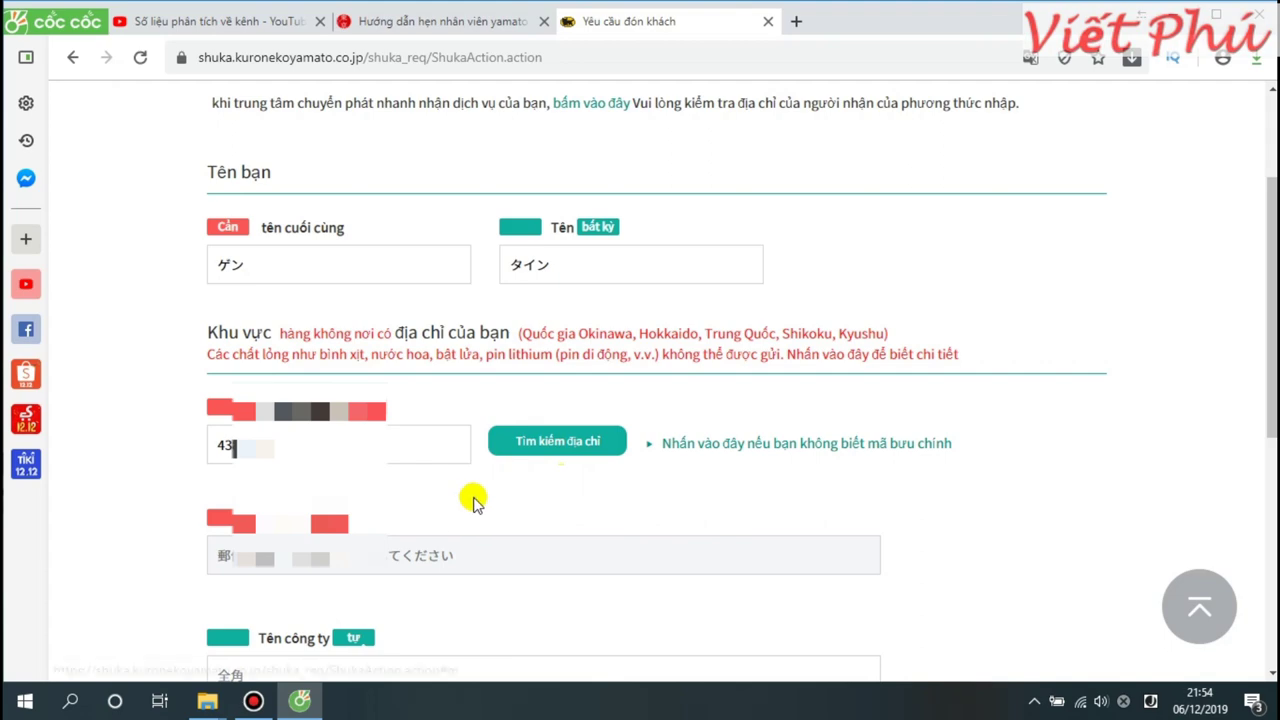
key(Return)
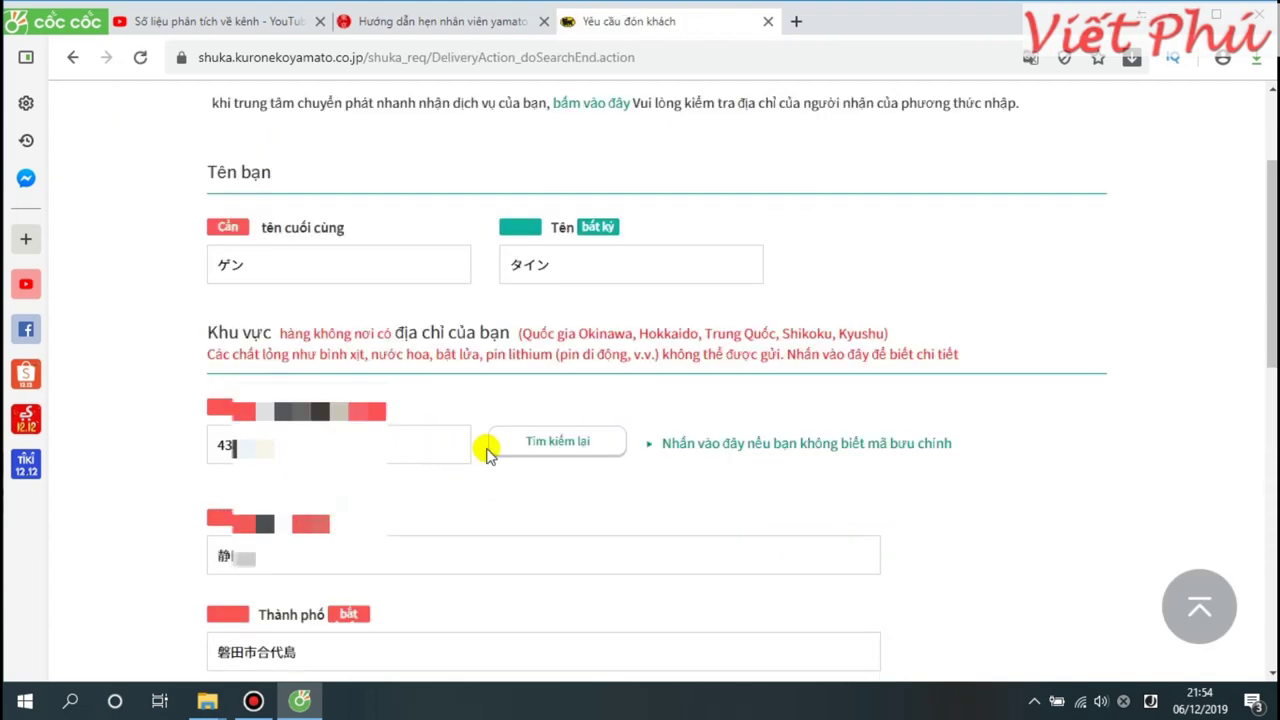
Enter the recipient's street number, building name and room number in the chome/street number field.
scroll(487, 448, down, 2)
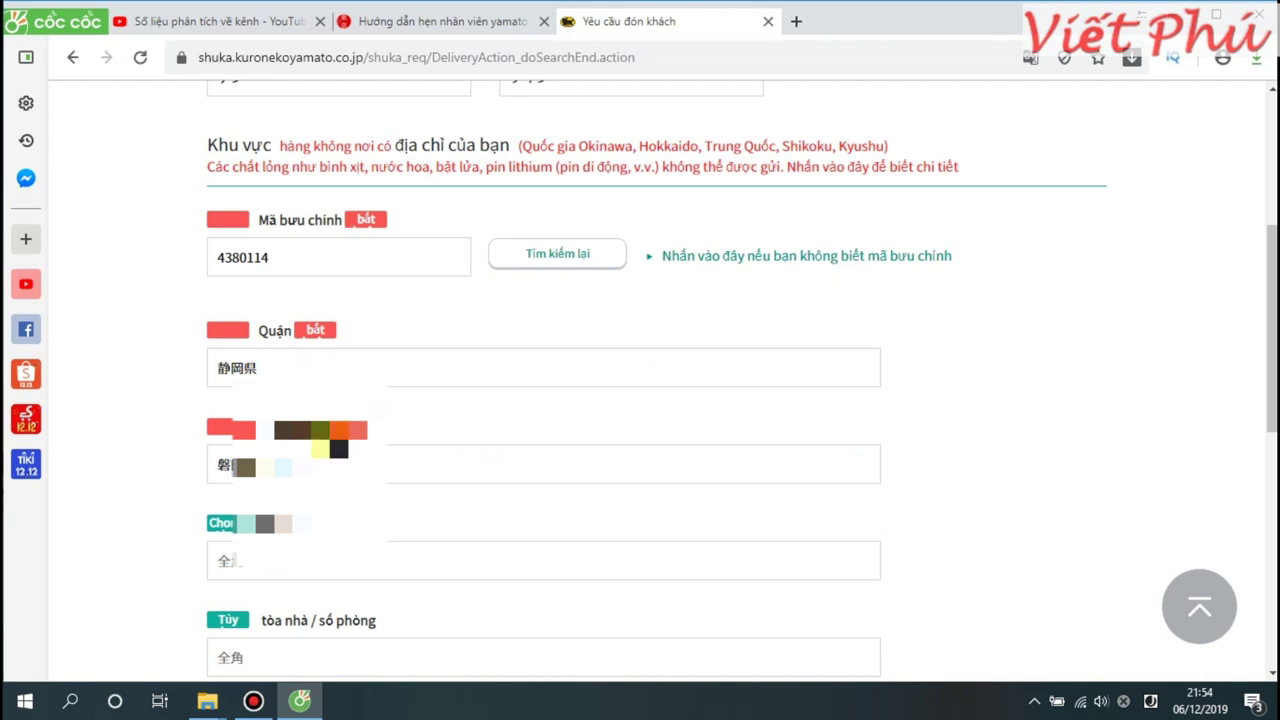
scroll(317, 506, down, 1)
click(292, 467)
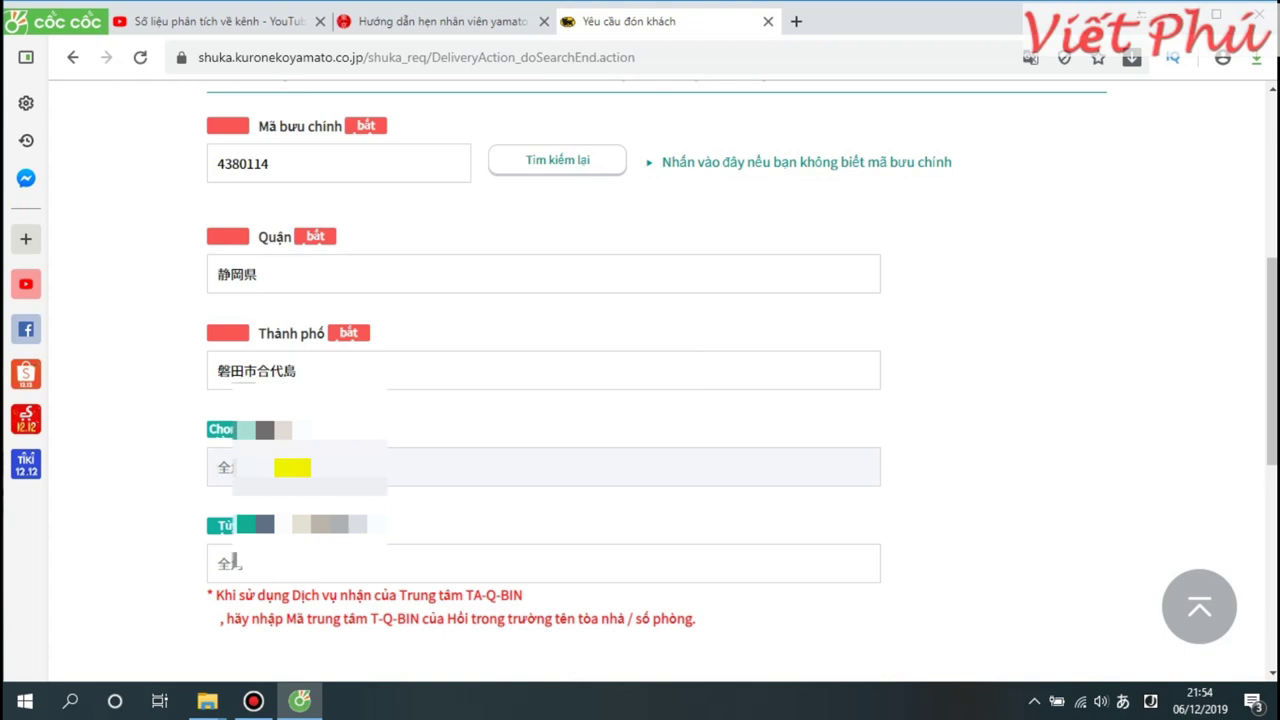
text(1120ー102号)
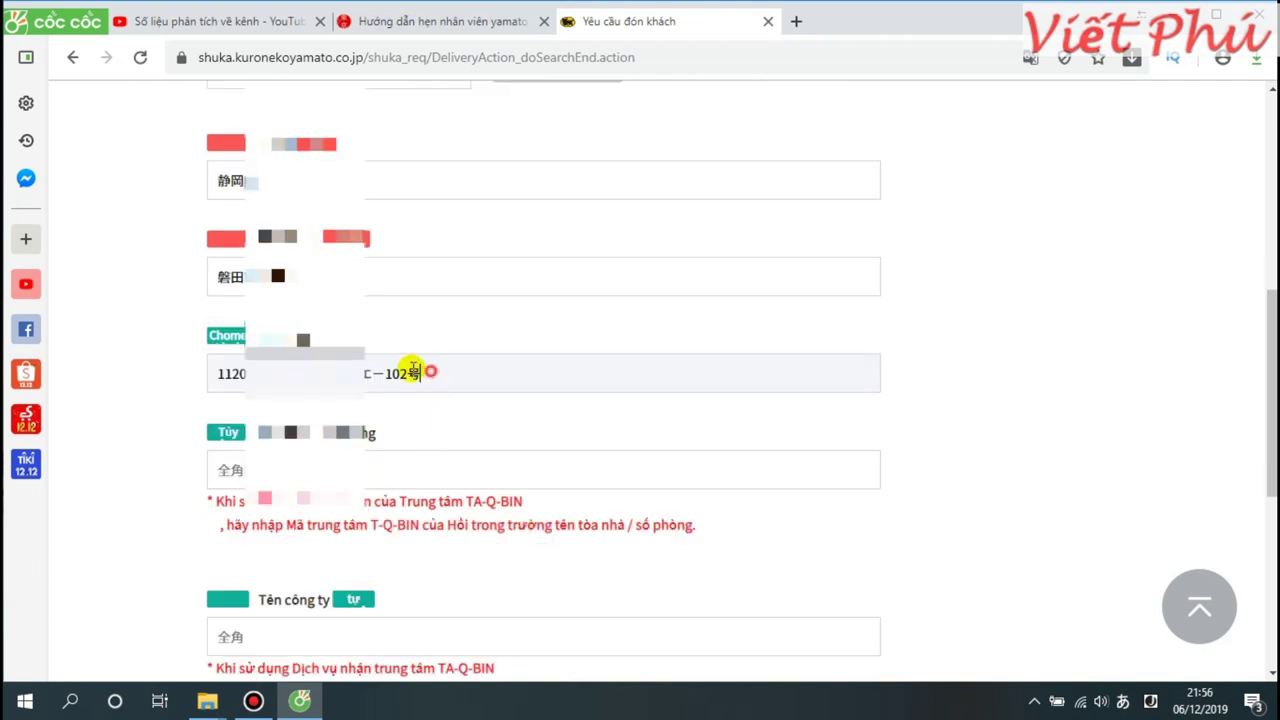
Move the room number from the street number field to the building/room number field, without the leading dash.
drag(420, 372, 373, 368)
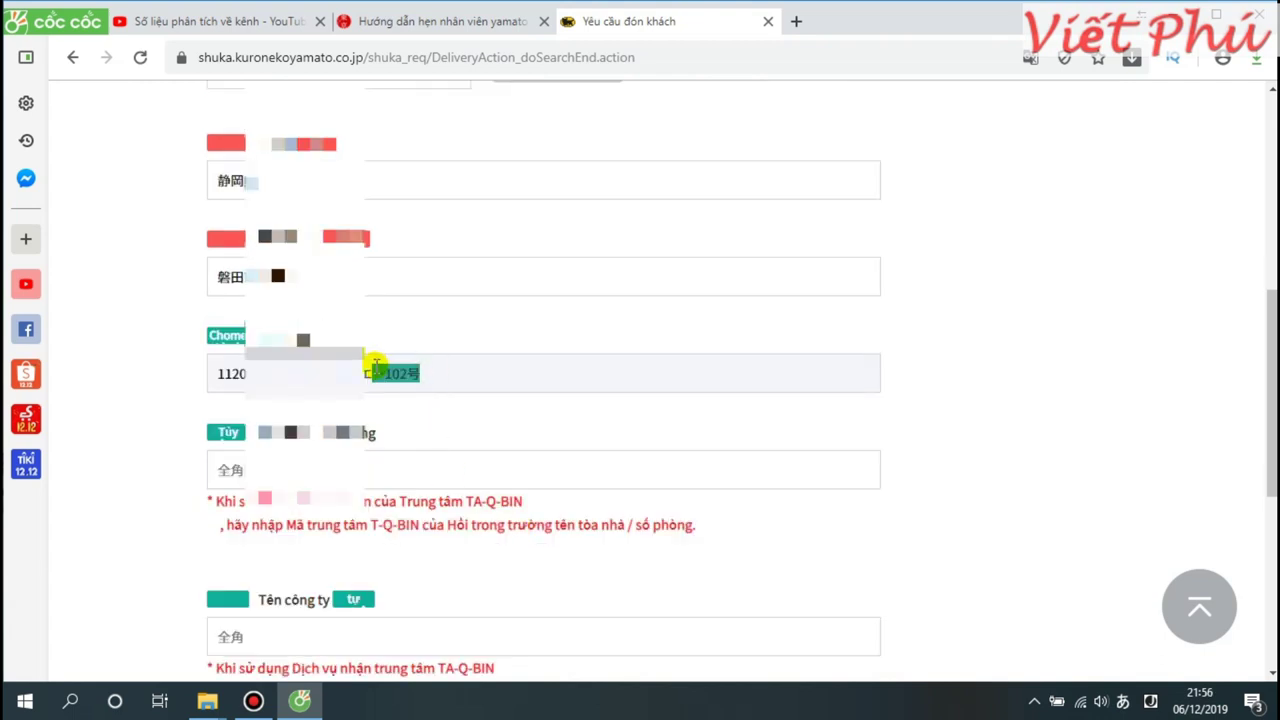
key(ctrl+x)
click(334, 462)
key(ctrl+v)
click(230, 469)
Leave the company, department and phone fields blank and confirm the recipient settings.
scroll(336, 478, down, 1)
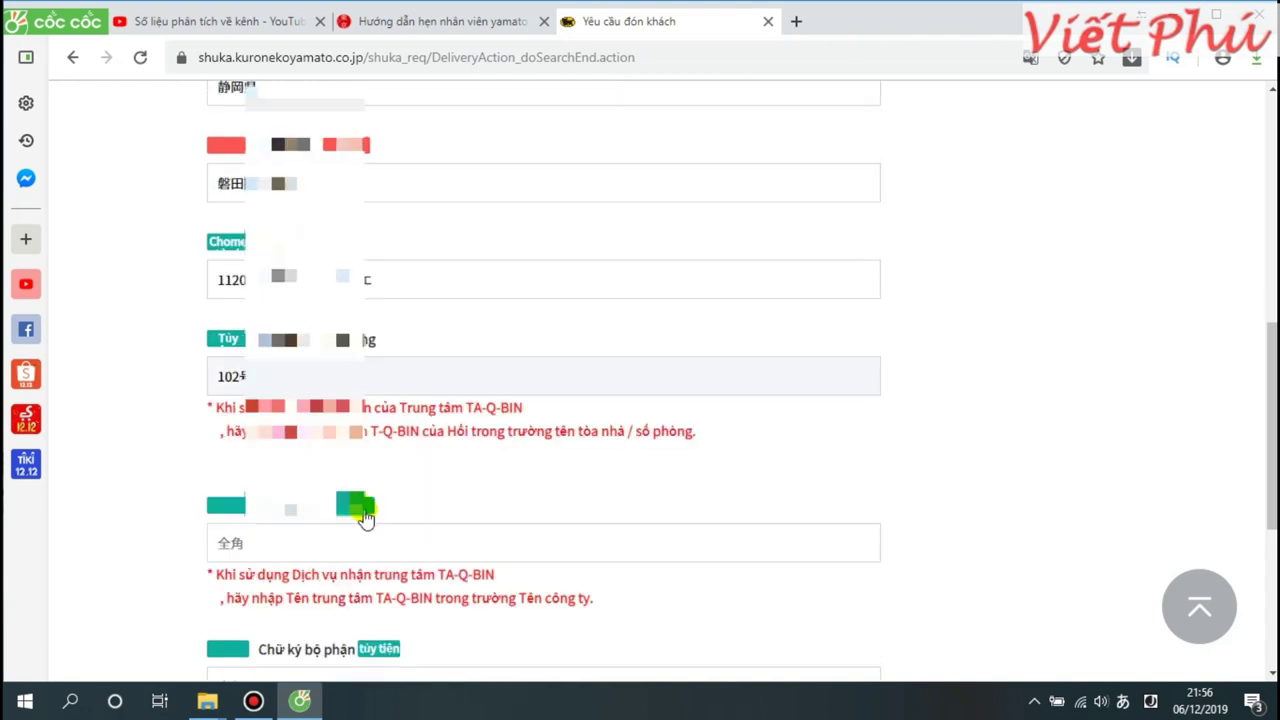
scroll(337, 520, down, 1)
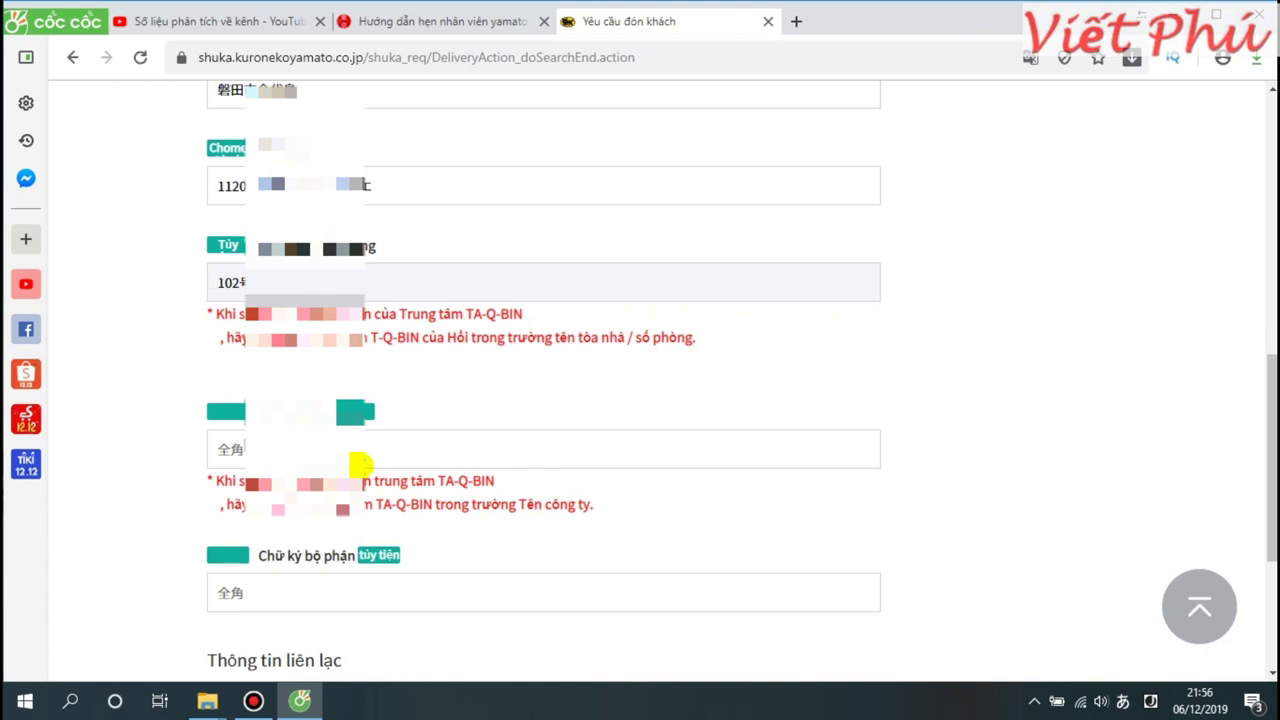
scroll(360, 465, down, 1)
scroll(365, 474, down, 2)
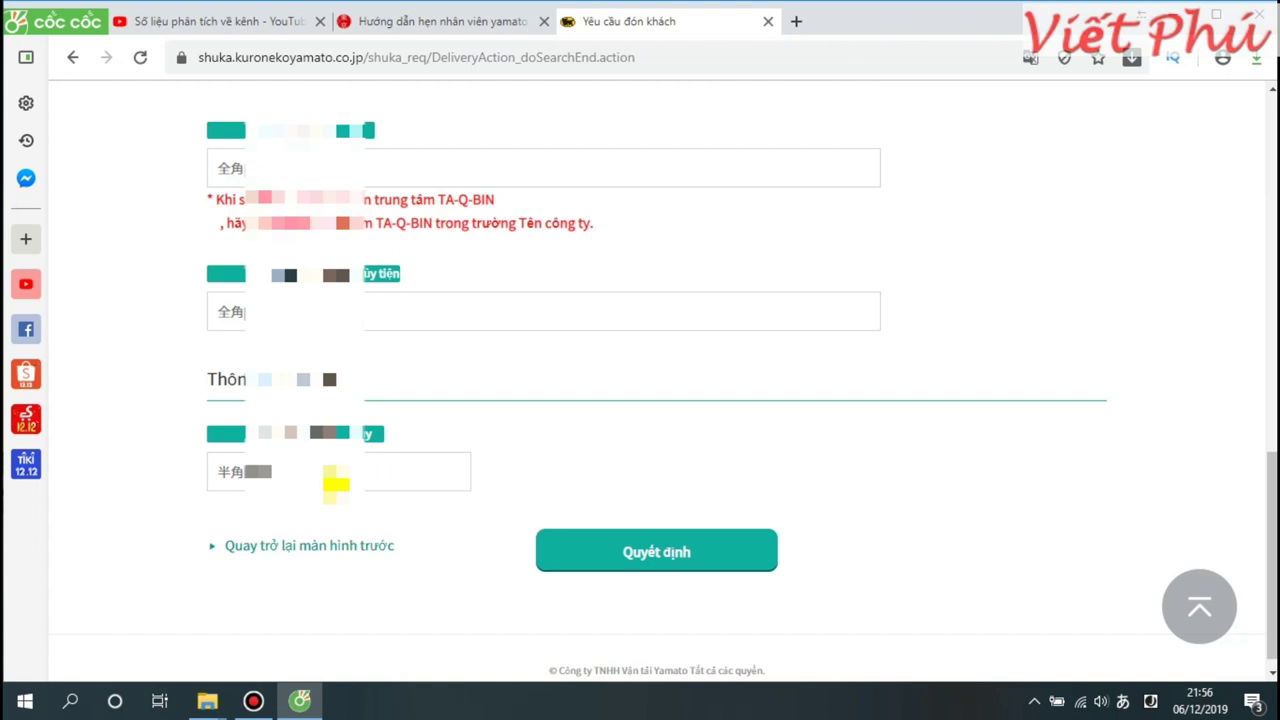
click(656, 548)
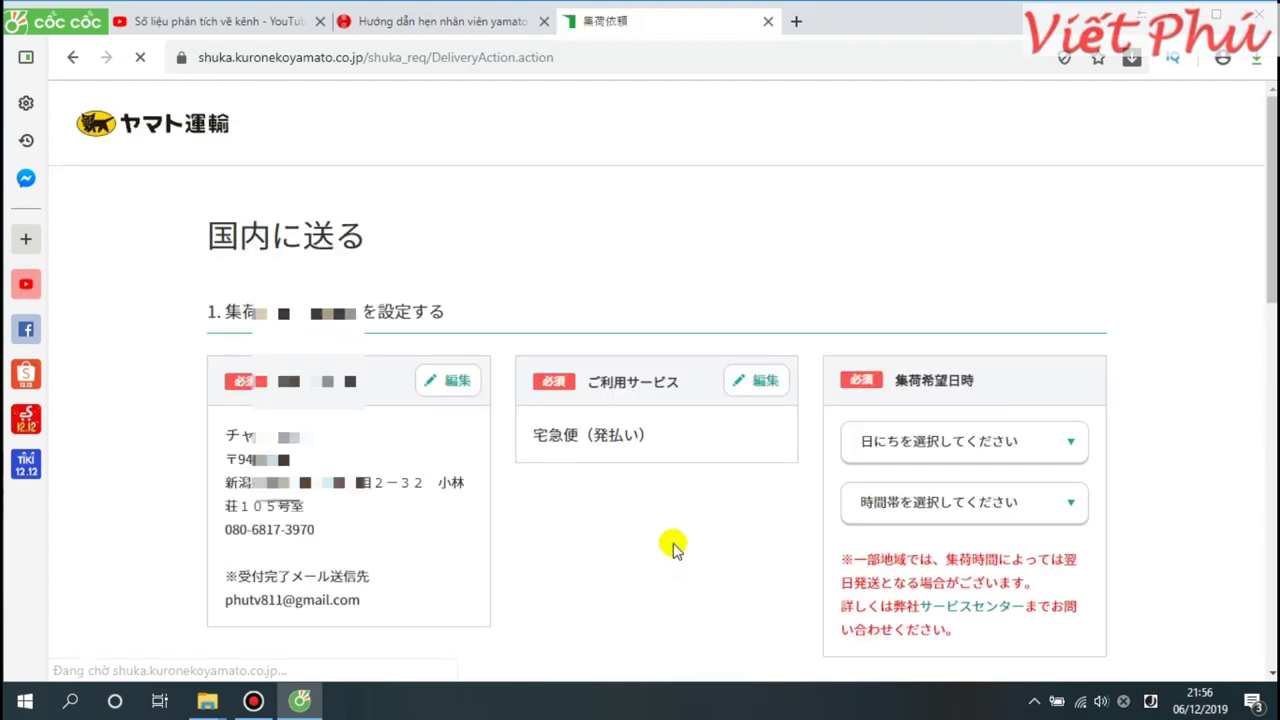
Set the desired delivery date to 8 December 2019 (Sunday) and the time slot to 18:00–20:00.
scroll(662, 533, down, 2)
scroll(718, 490, down, 10)
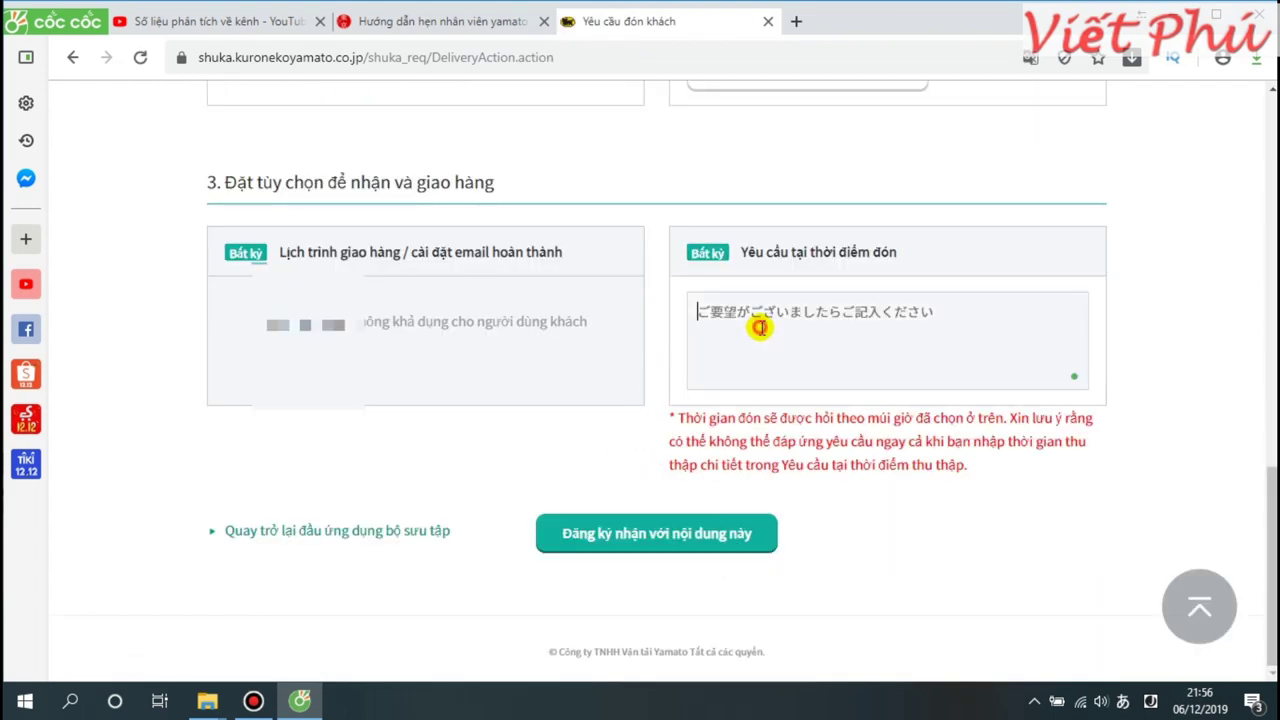
scroll(743, 330, up, 2)
scroll(751, 337, up, 1)
scroll(800, 375, up, 1)
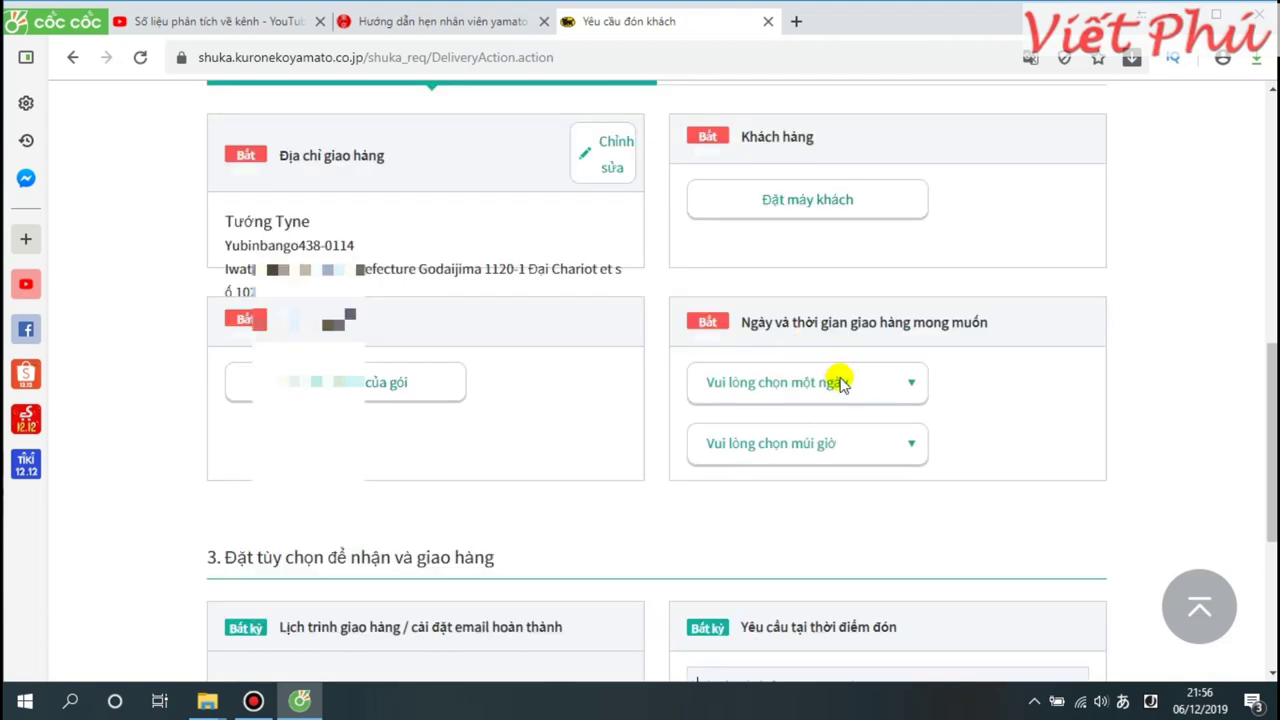
scroll(845, 395, up, 1)
click(882, 482)
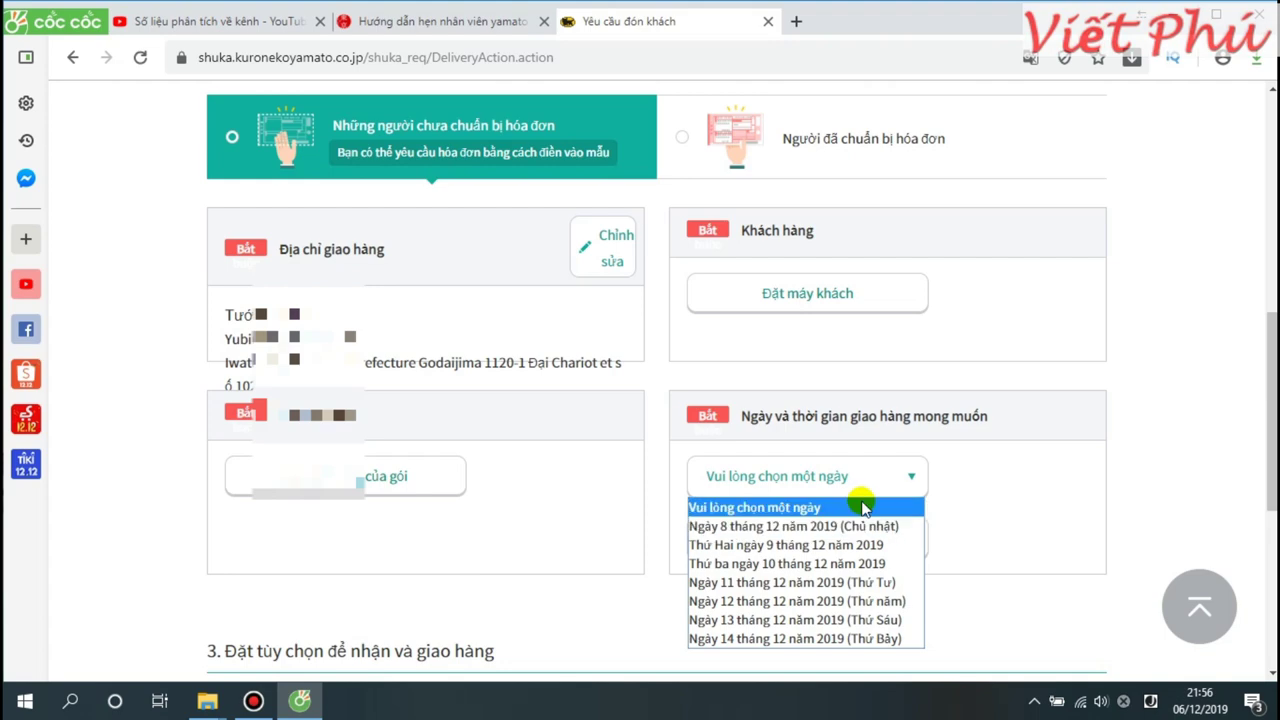
click(870, 528)
click(880, 533)
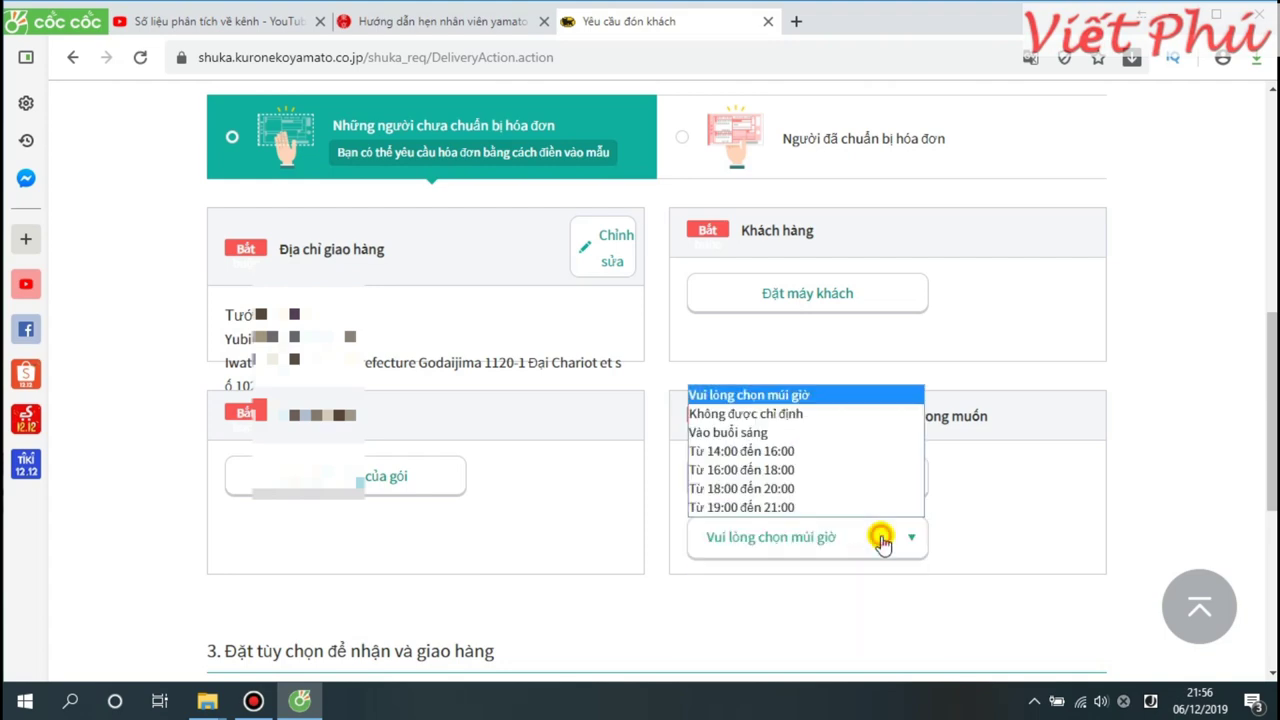
click(818, 494)
scroll(706, 486, down, 4)
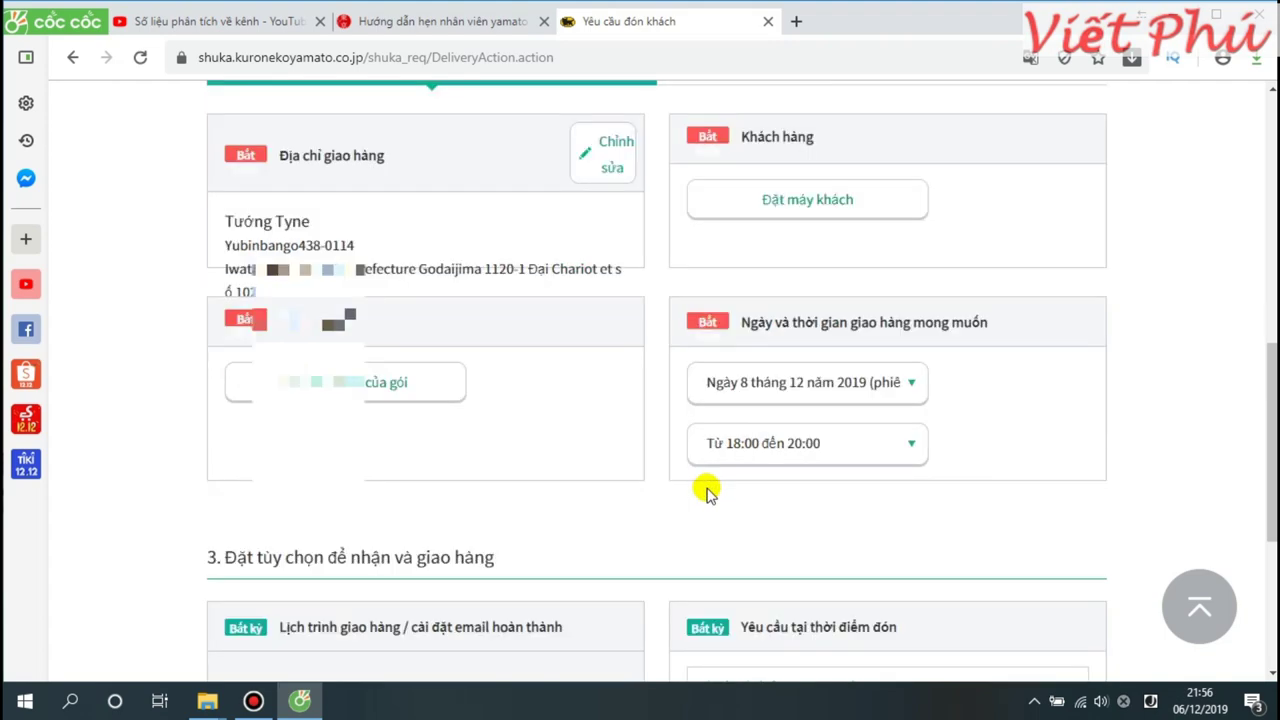
click(766, 434)
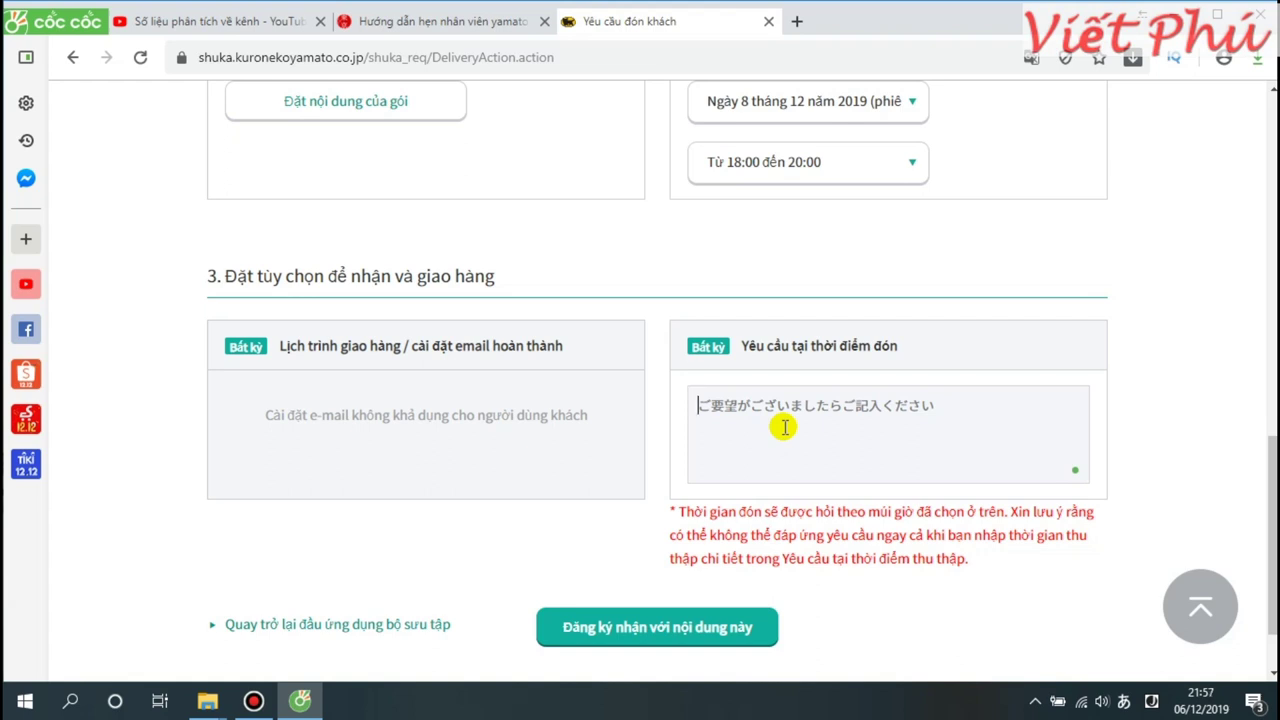
text(9 )
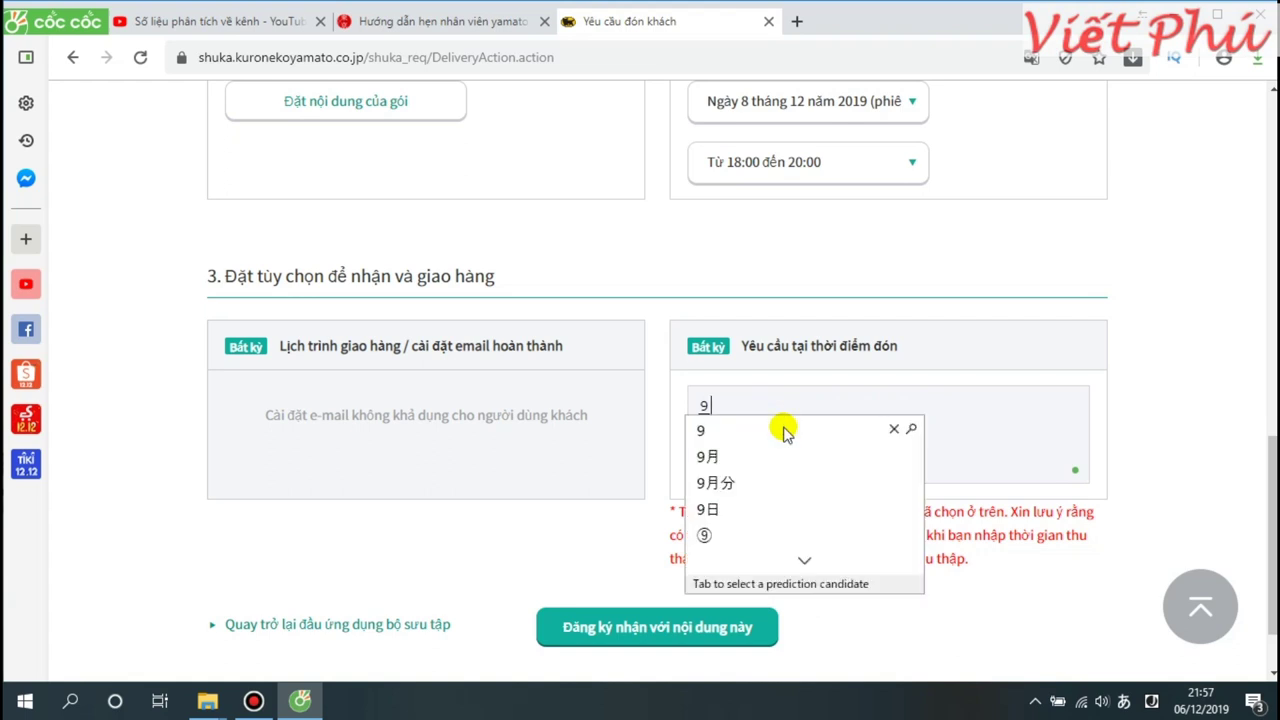
text(: )
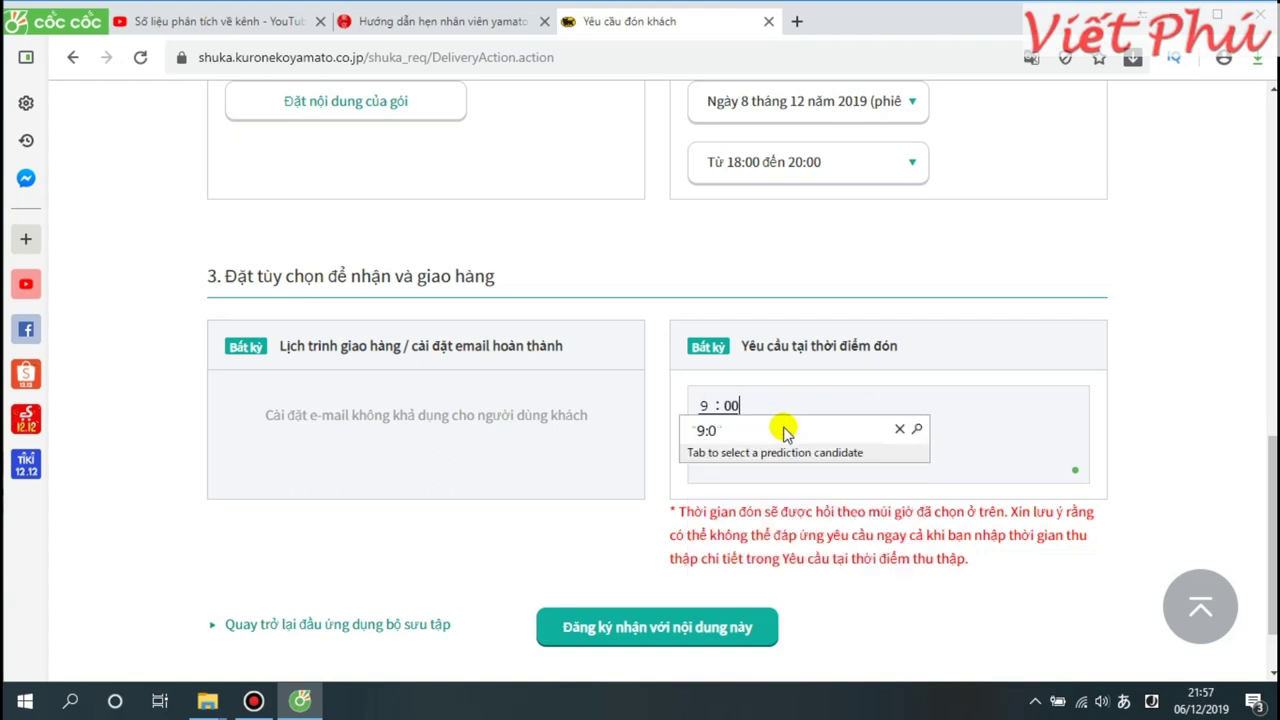
text(00)
key(Return)
scroll(785, 430, down, 1)
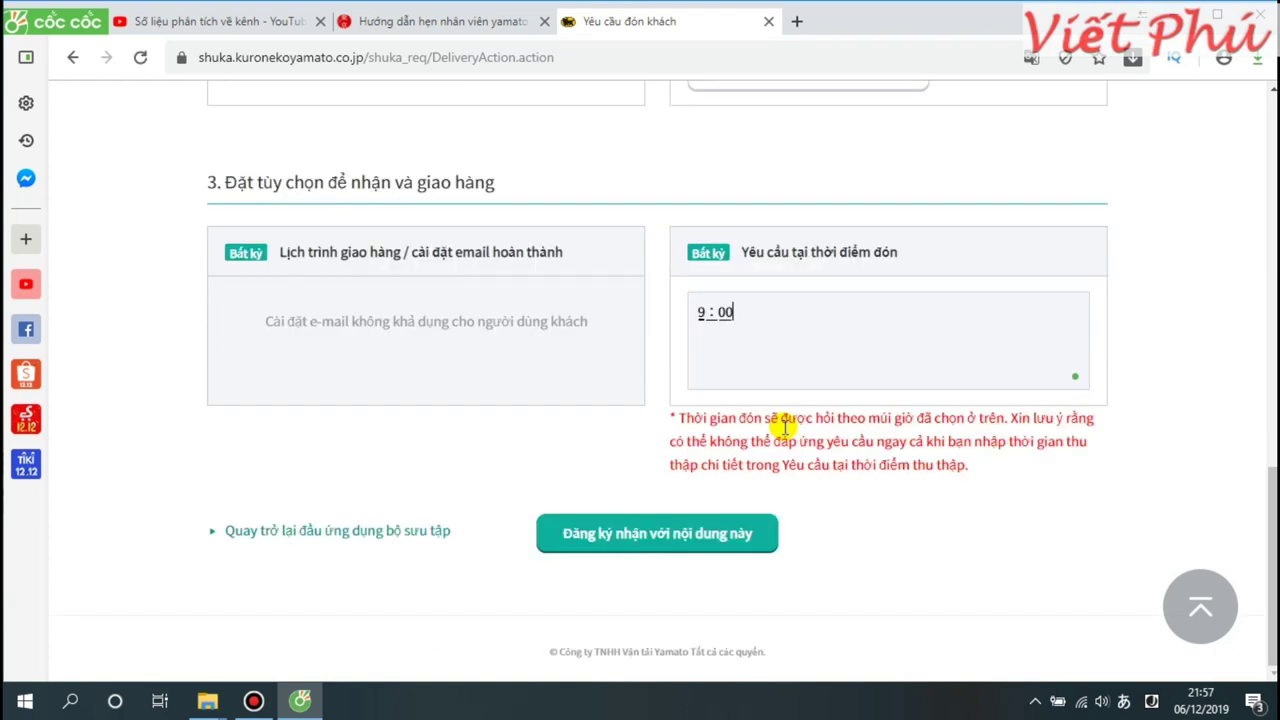
Enter "9:00-10:00 お願いします" as the optional request for the pickup.
double_click(764, 330)
key(alt+grave)
text(9)
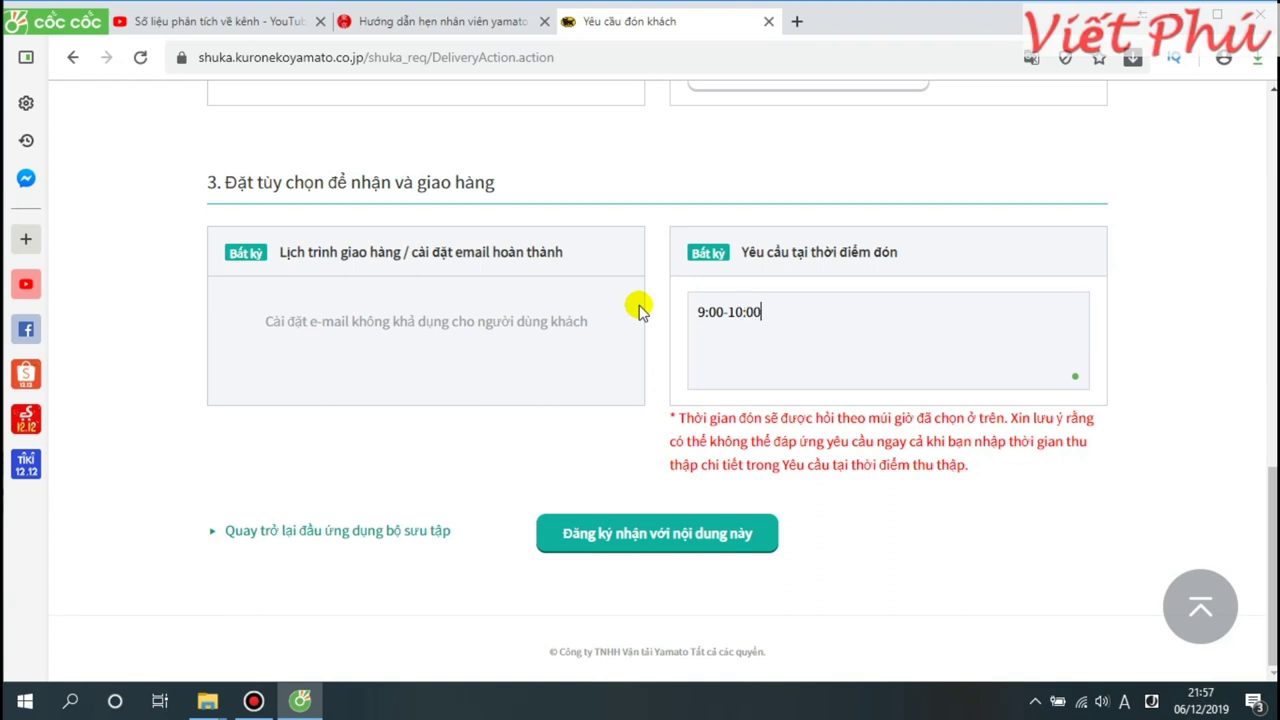
key(alt+grave)
text(onagai)
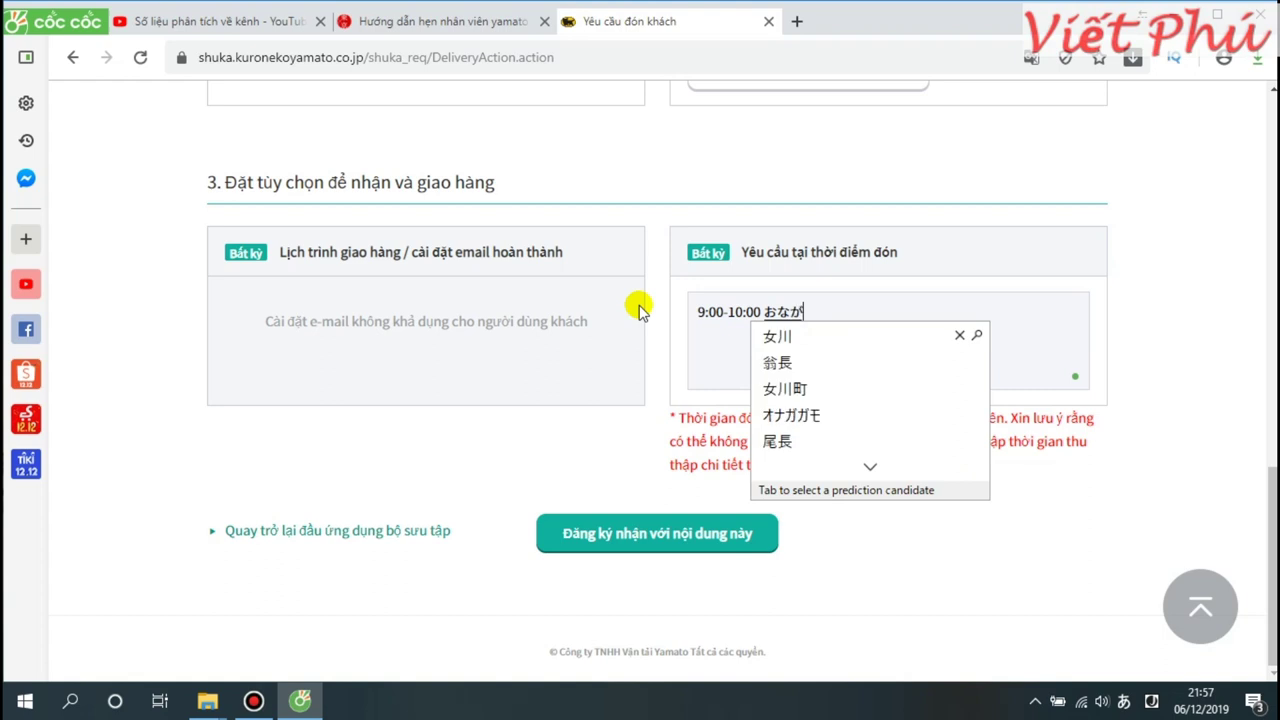
key(BackSpace)
key(BackSpace)
key(BackSpace)
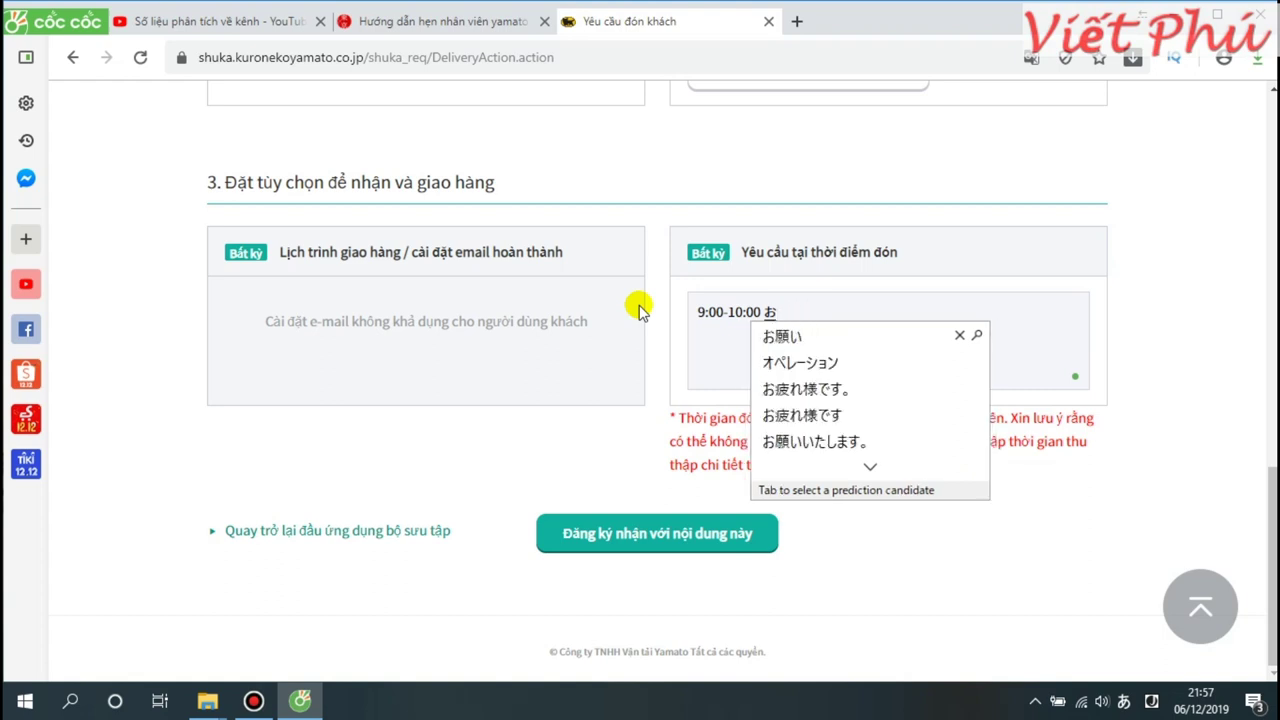
text(negai)
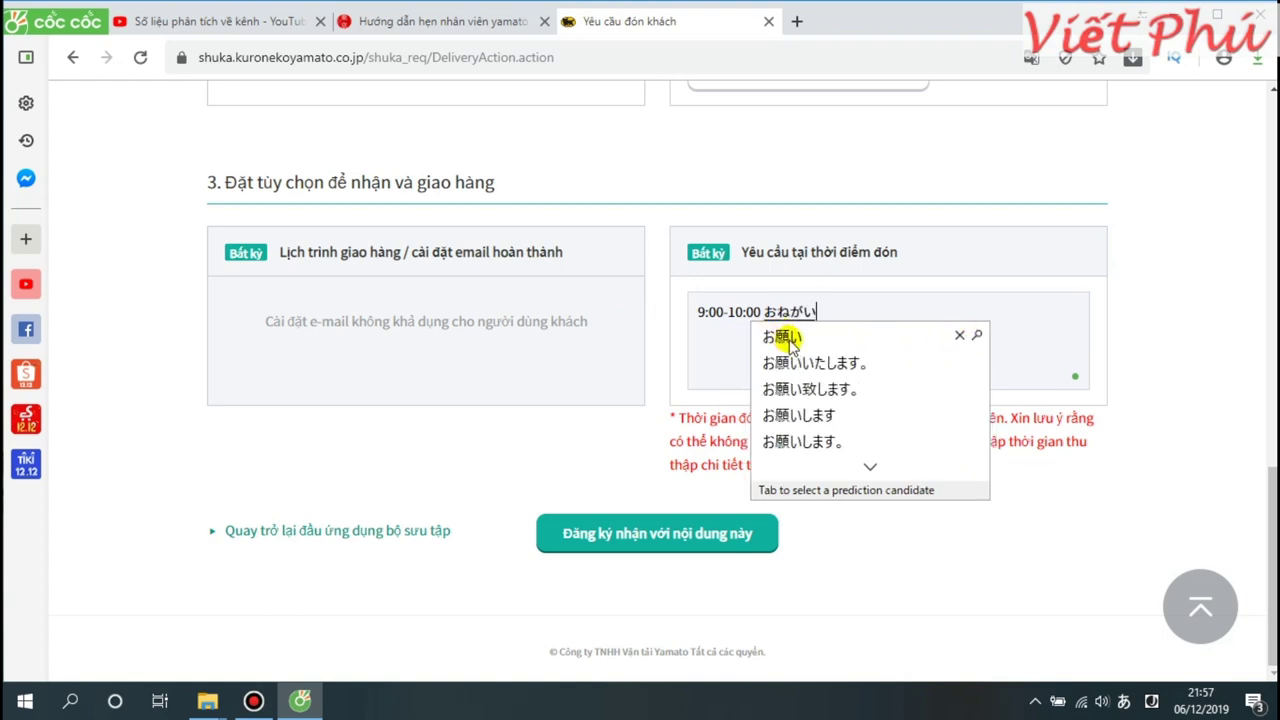
click(816, 414)
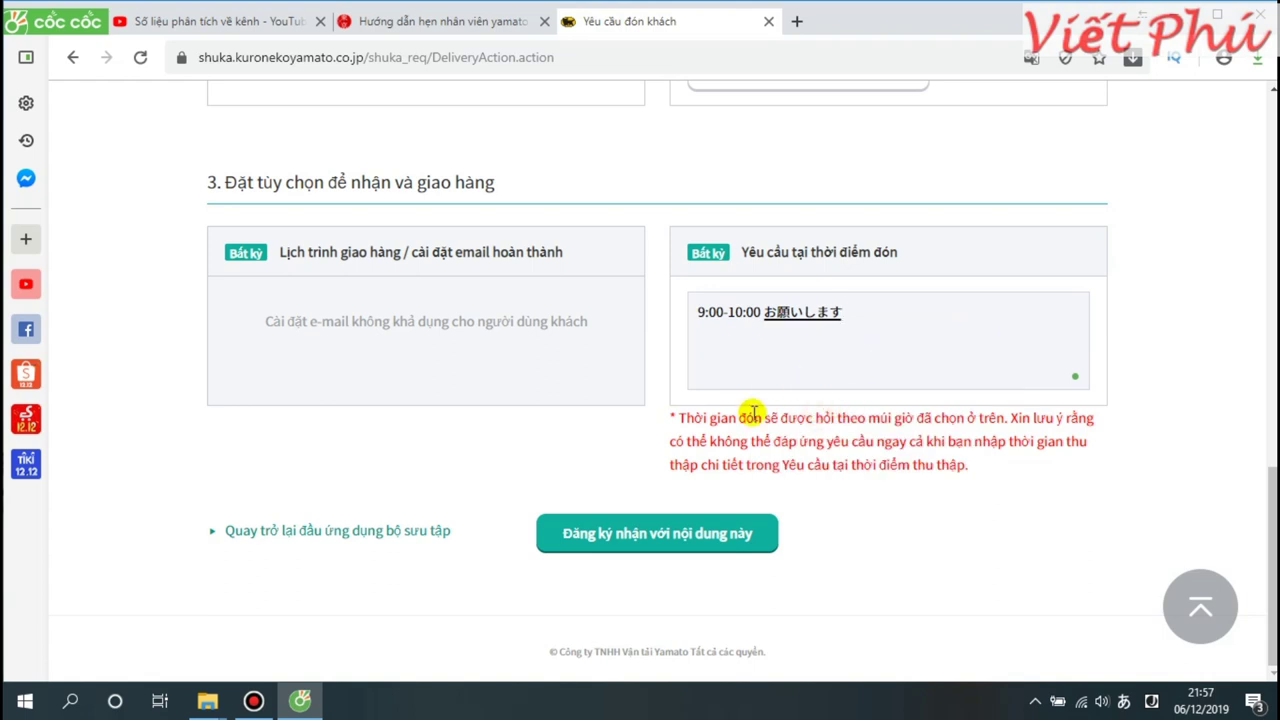
click(920, 517)
Try to submit the pickup request, and open the package contents settings in the original Japanese.
click(740, 533)
click(424, 474)
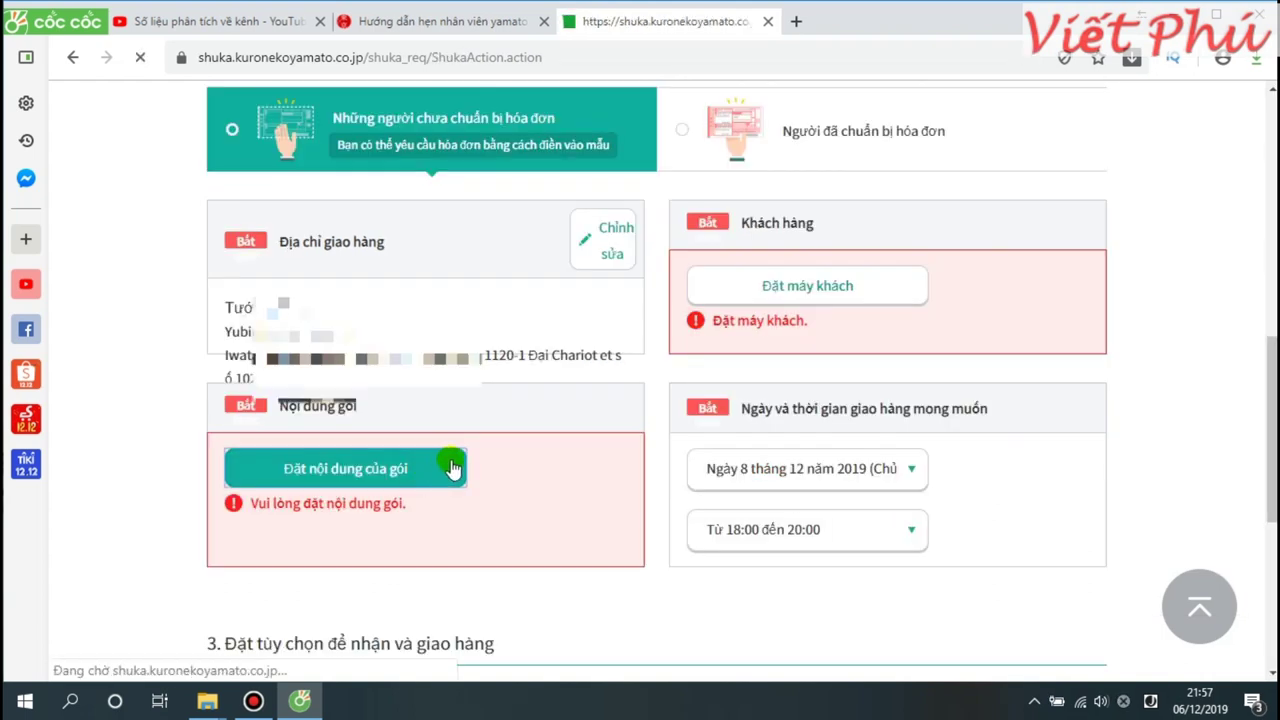
scroll(476, 452, down, 2)
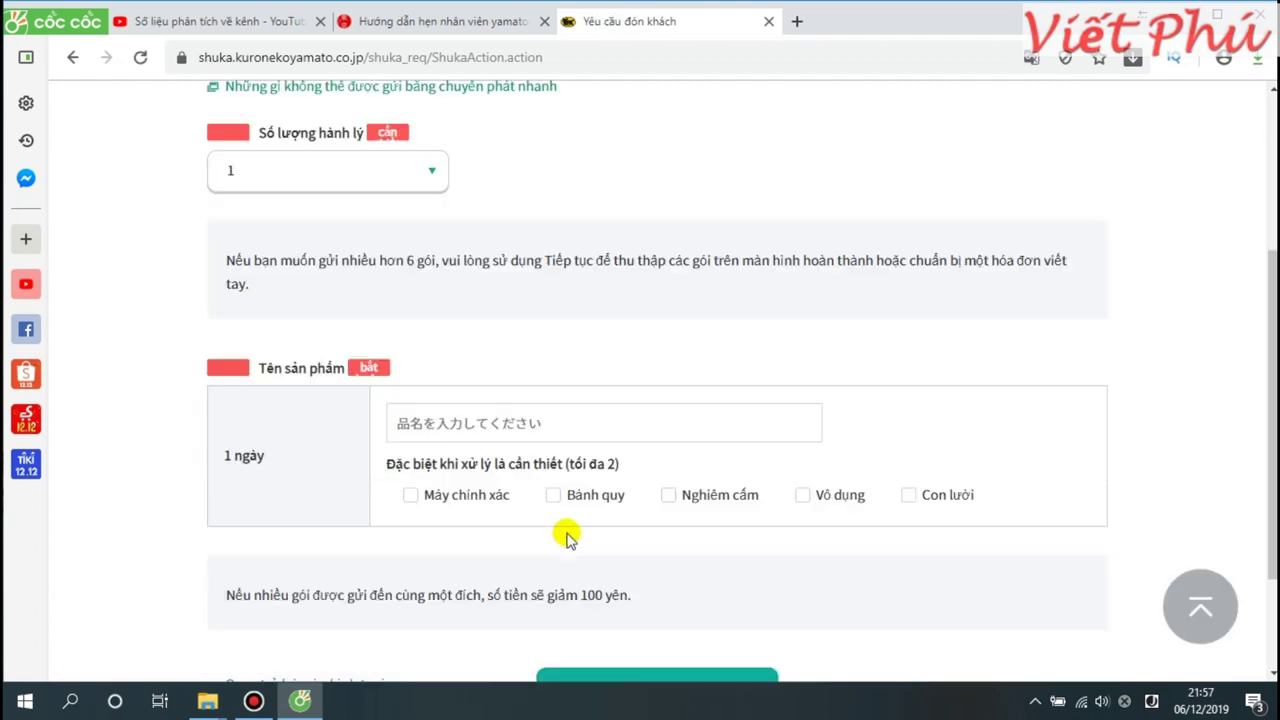
click(1031, 57)
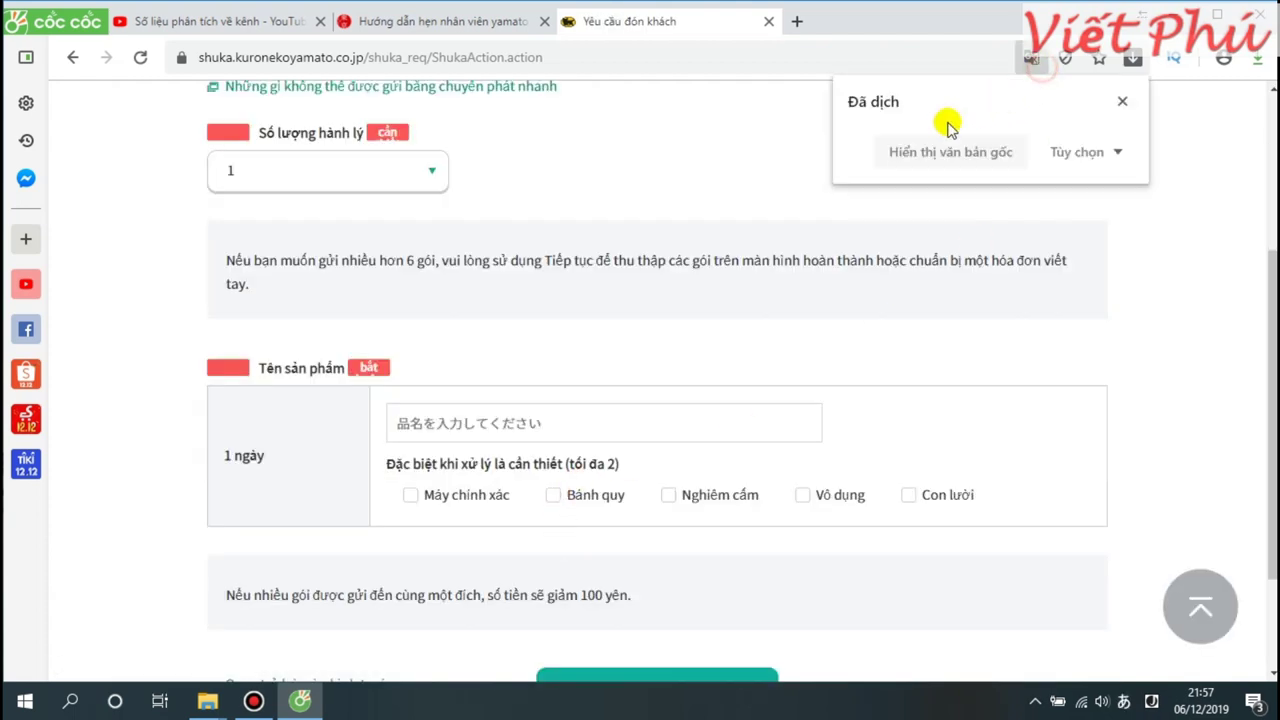
click(908, 149)
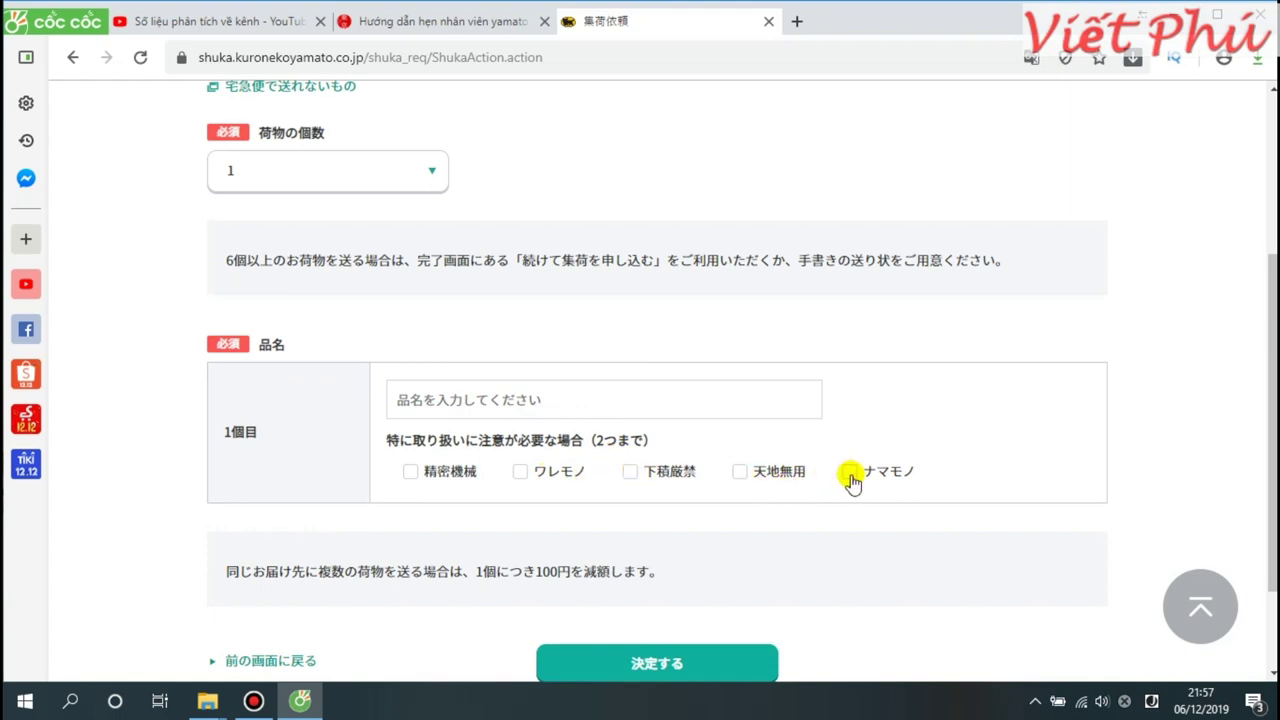
Enter サラダせんべい as the item name with ワレモノ (fragile) handling, and confirm the package contents.
click(537, 472)
click(524, 404)
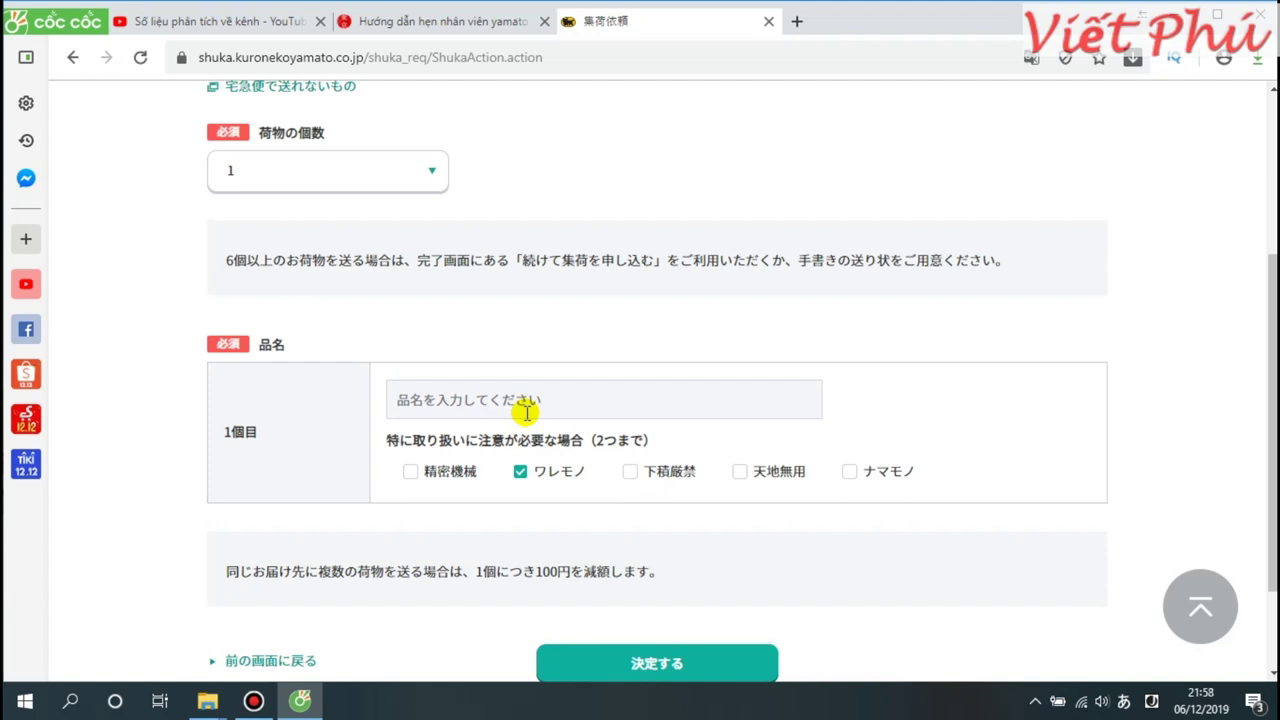
text(sa)
key(Tab)
text(senbei)
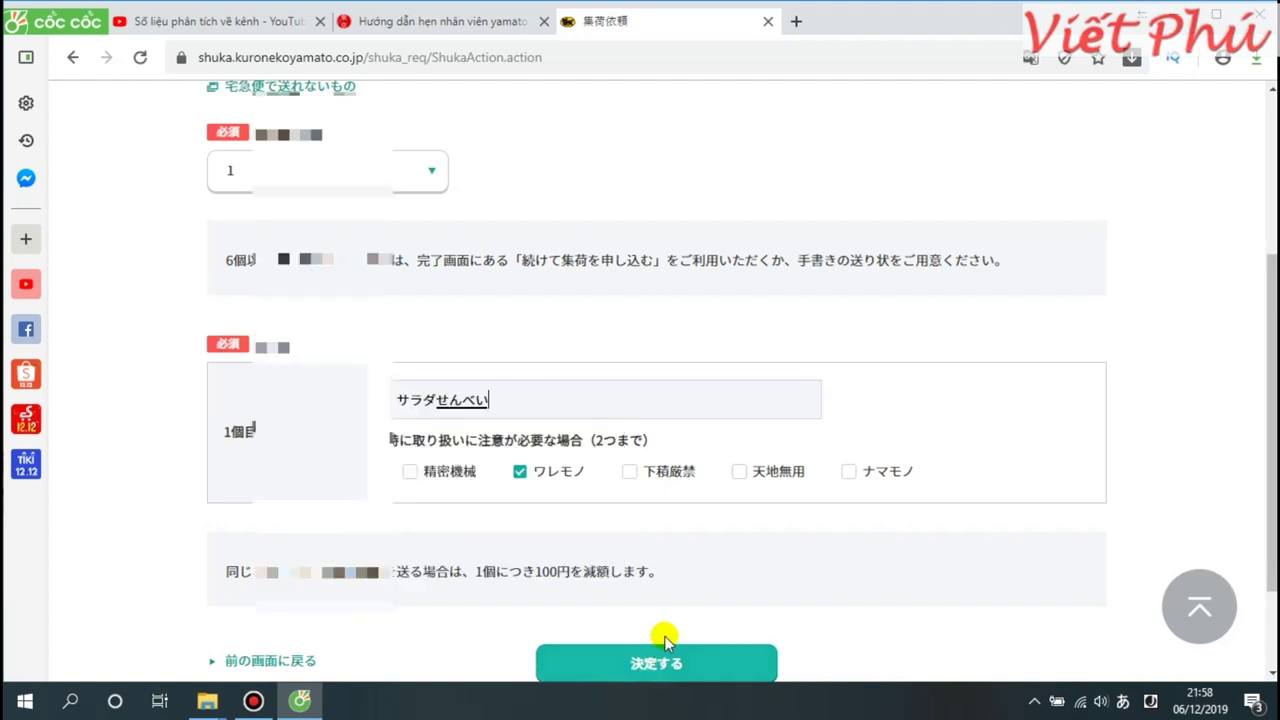
scroll(695, 595, up, 2)
scroll(690, 580, up, 2)
scroll(662, 560, down, 5)
click(655, 622)
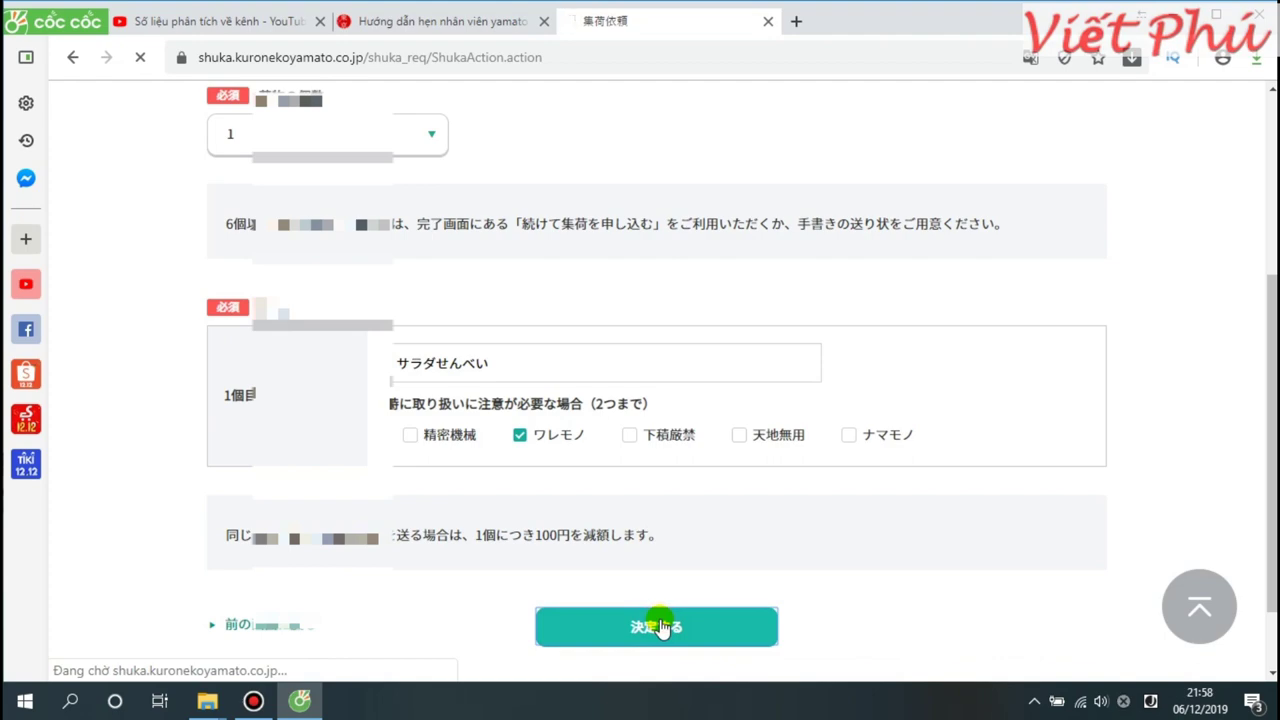
Try to submit the pickup request again with the package contents filled in.
scroll(900, 510, down, 5)
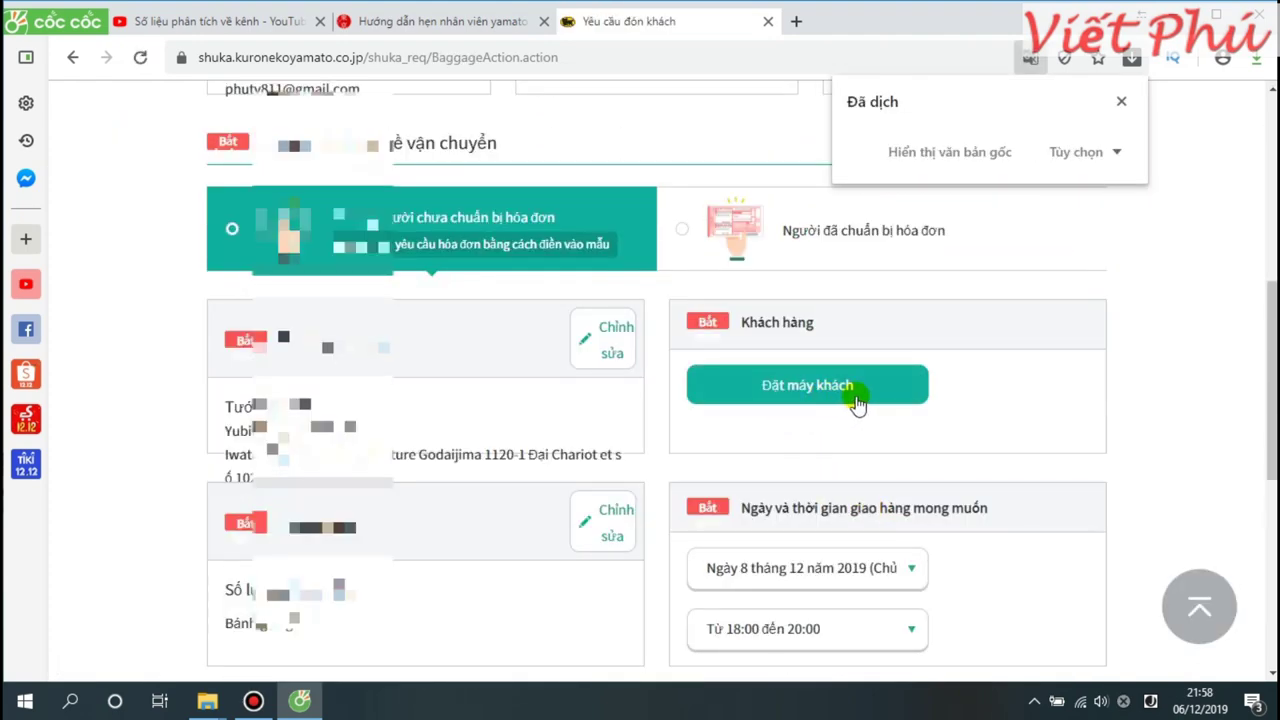
scroll(815, 405, down, 3)
scroll(815, 405, down, 3)
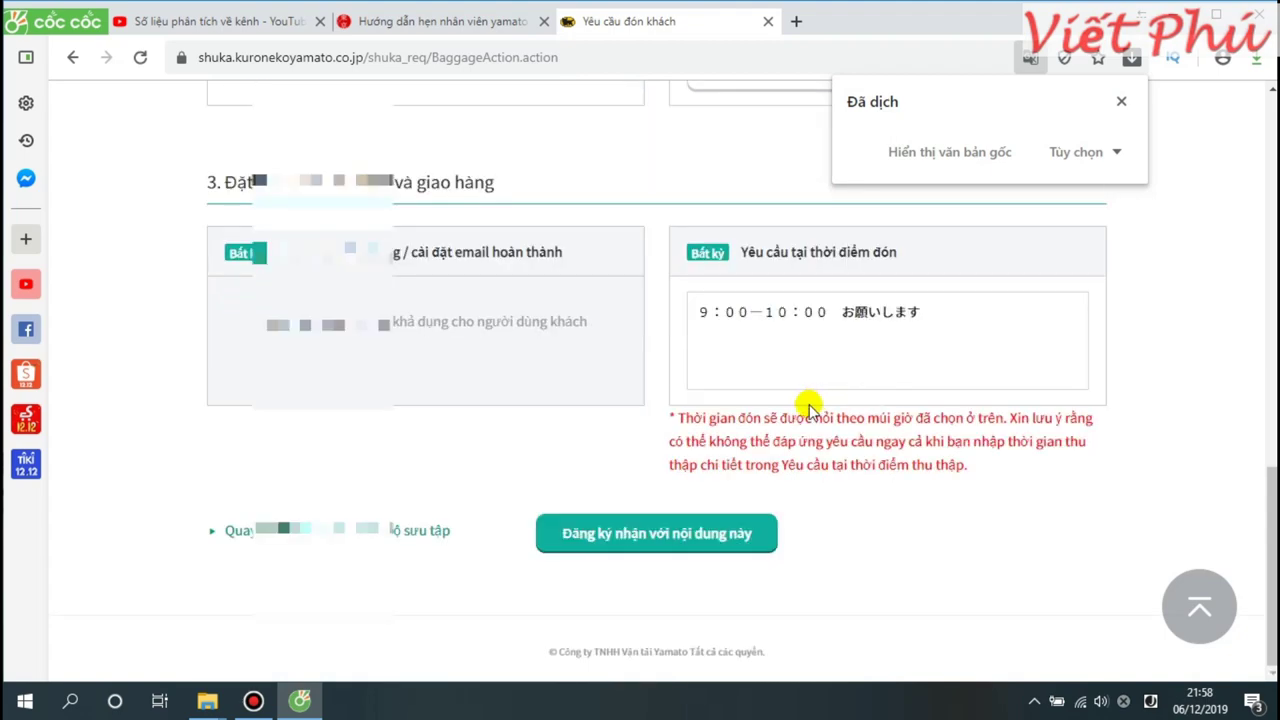
click(740, 535)
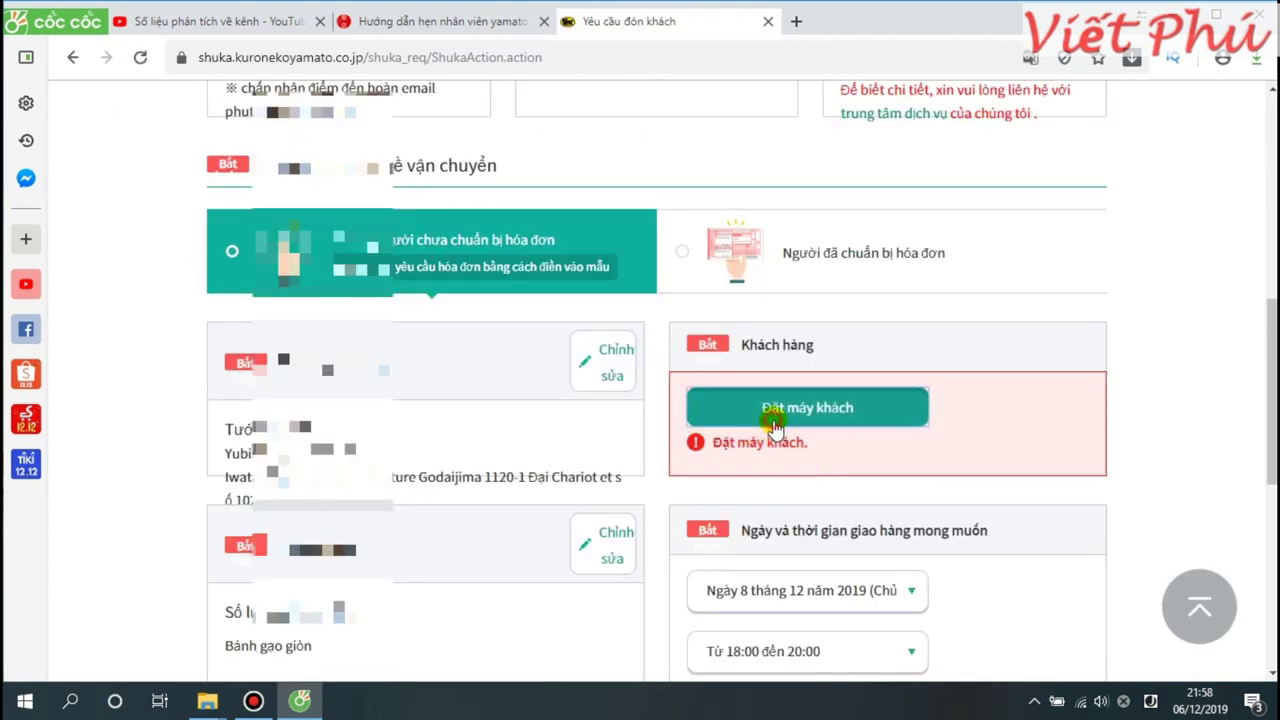
Set the sender to be the same as the pickup location and confirm the sender settings.
click(766, 408)
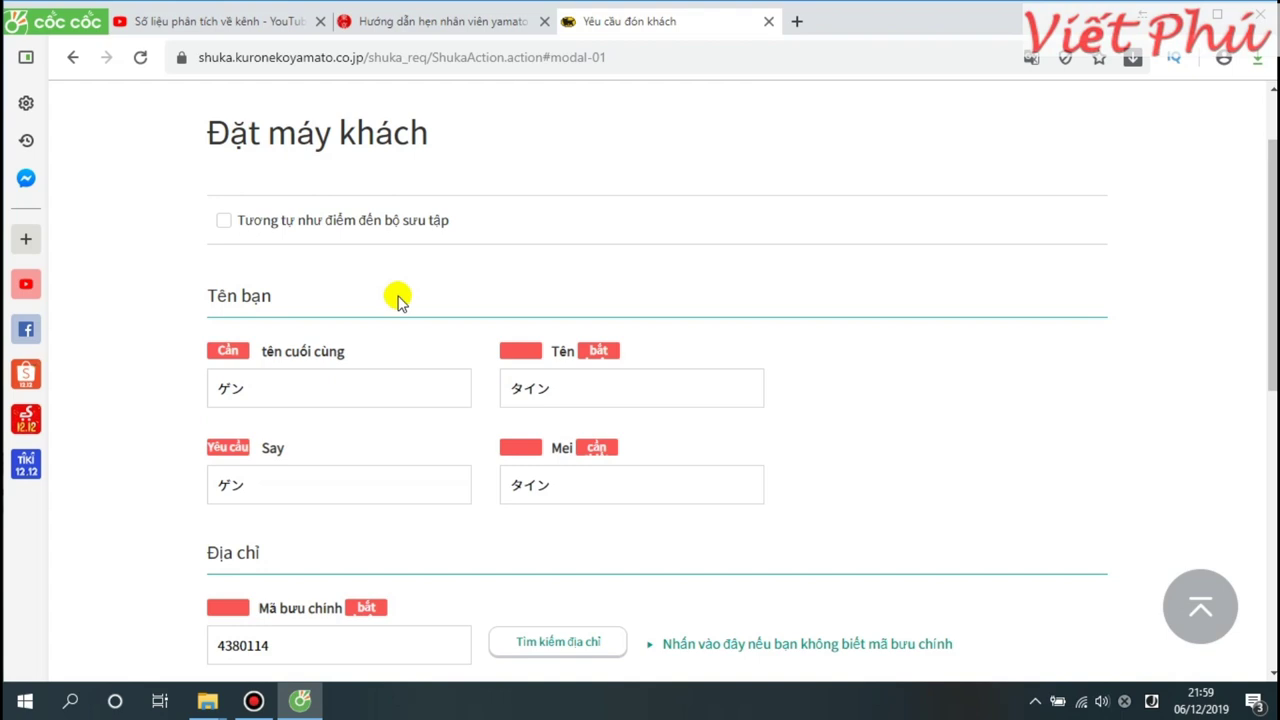
scroll(420, 234, up, 1)
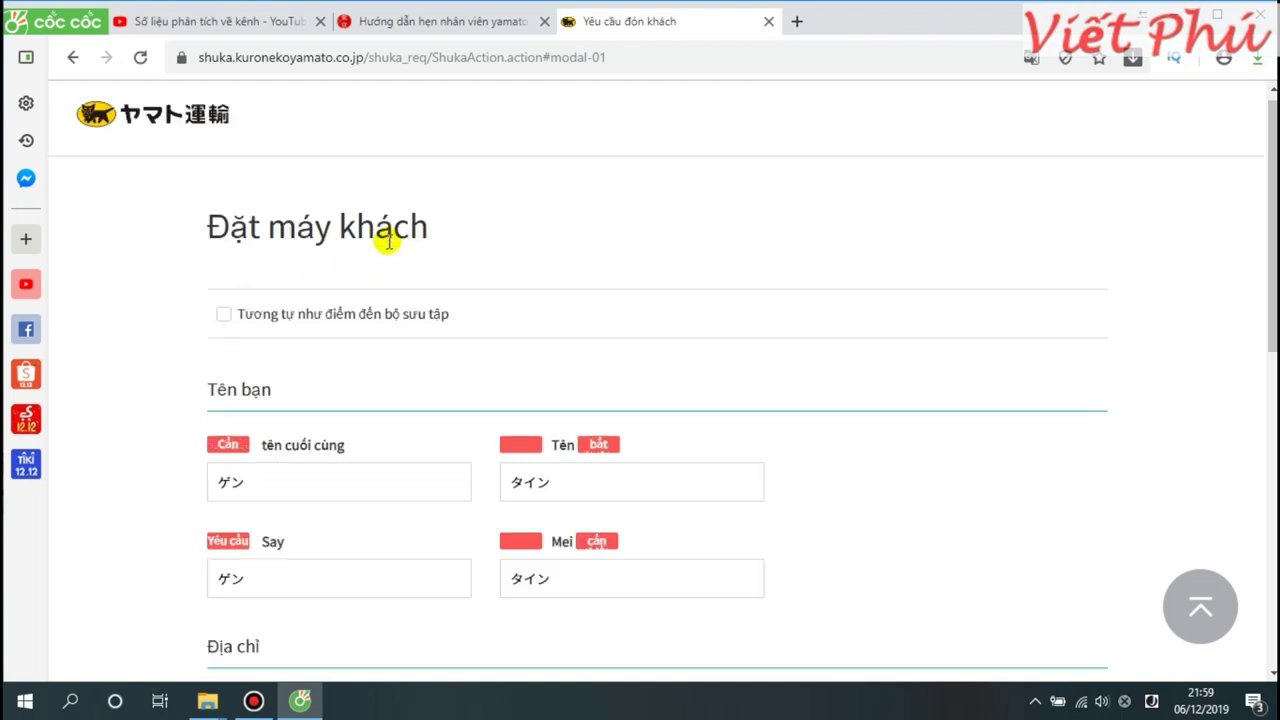
click(238, 321)
click(652, 418)
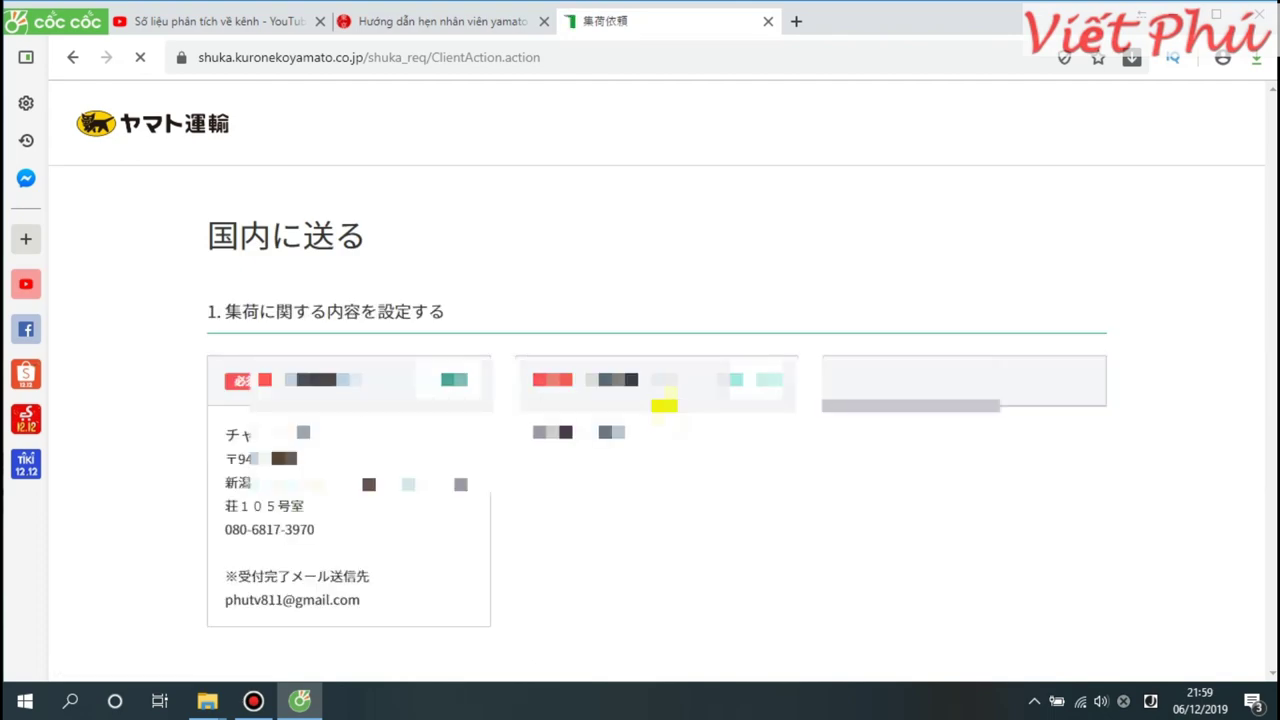
Translate the completed form into Vietnamese, go through its entries and submit the pickup request.
scroll(664, 405, down, 4)
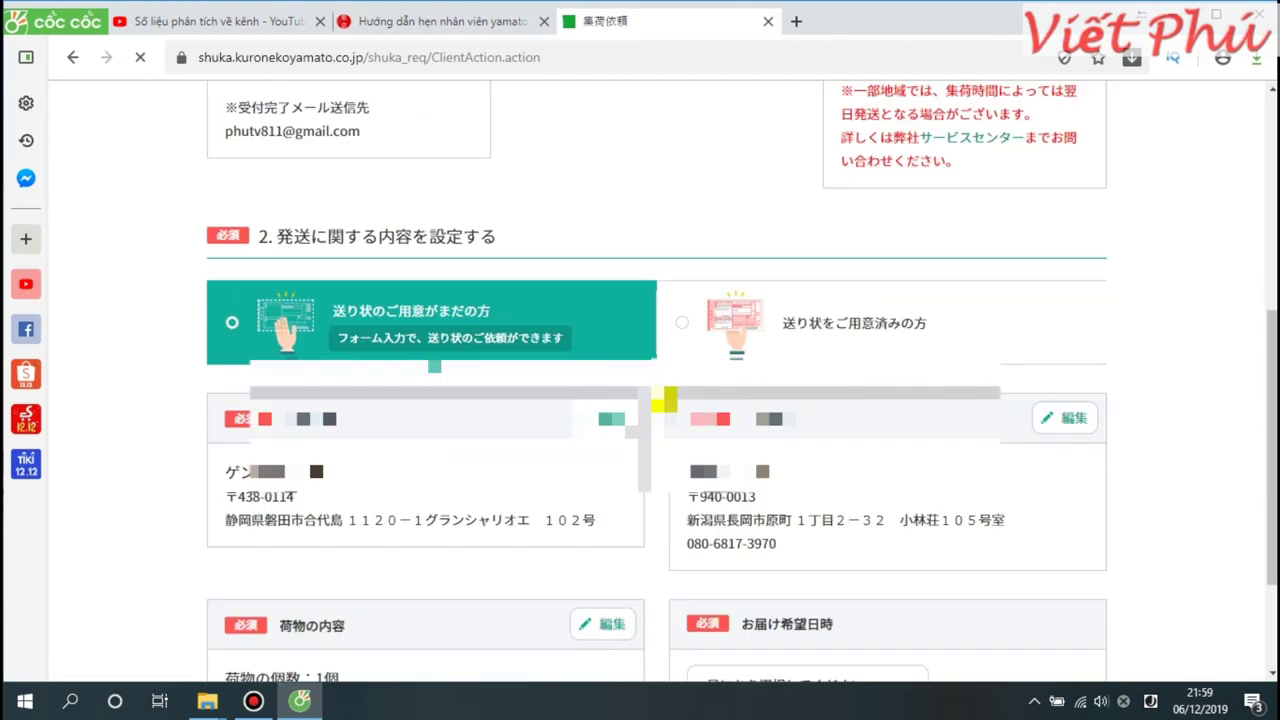
scroll(665, 400, down, 1)
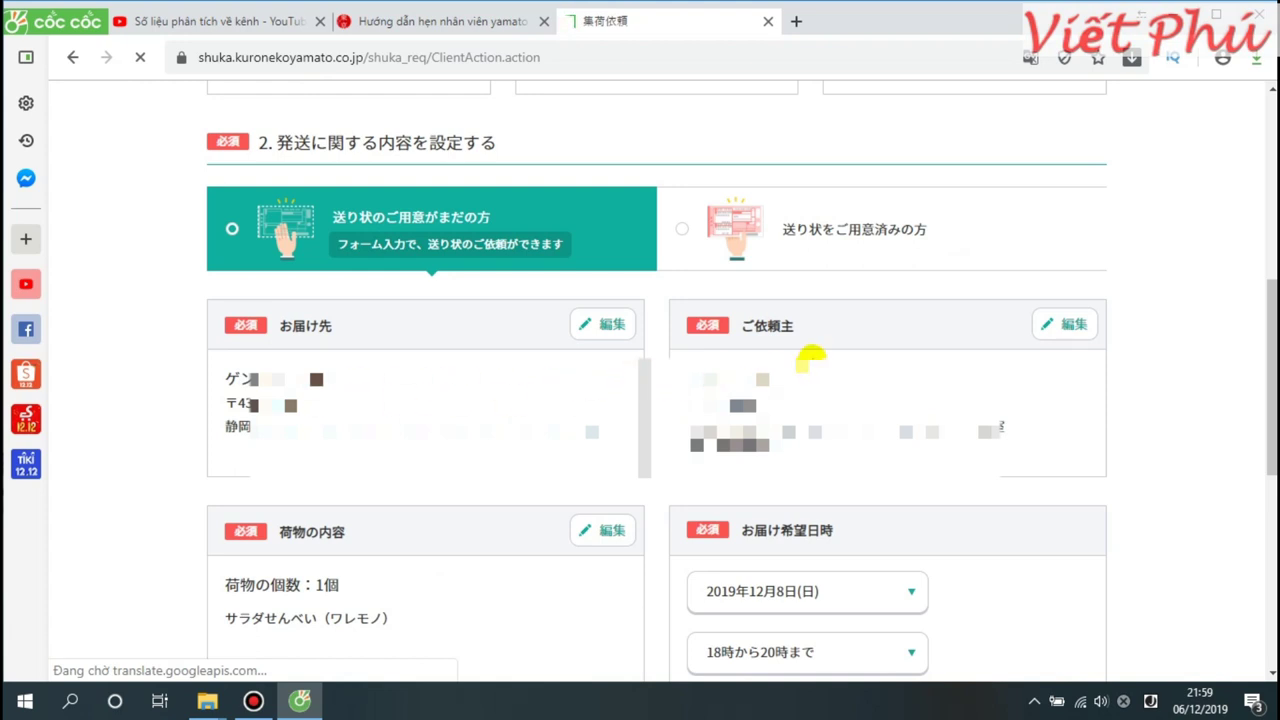
click(1030, 57)
click(1172, 250)
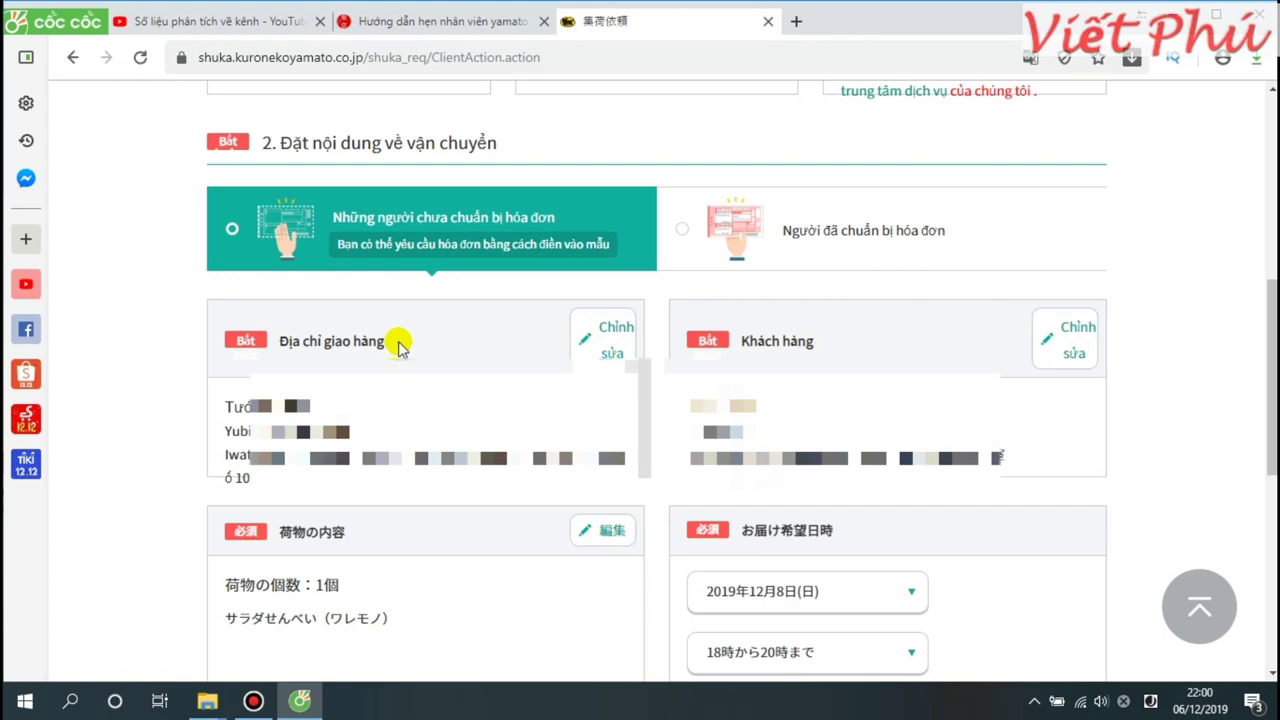
scroll(750, 400, down, 4)
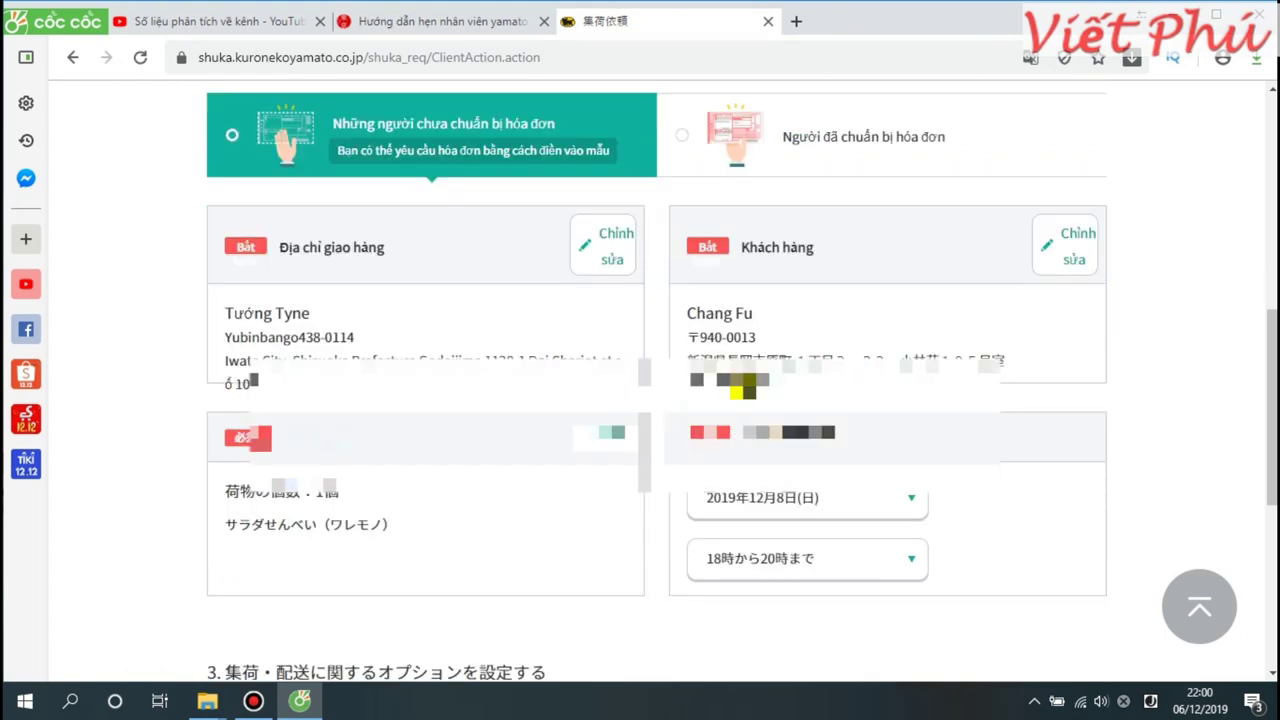
scroll(769, 363, down, 2)
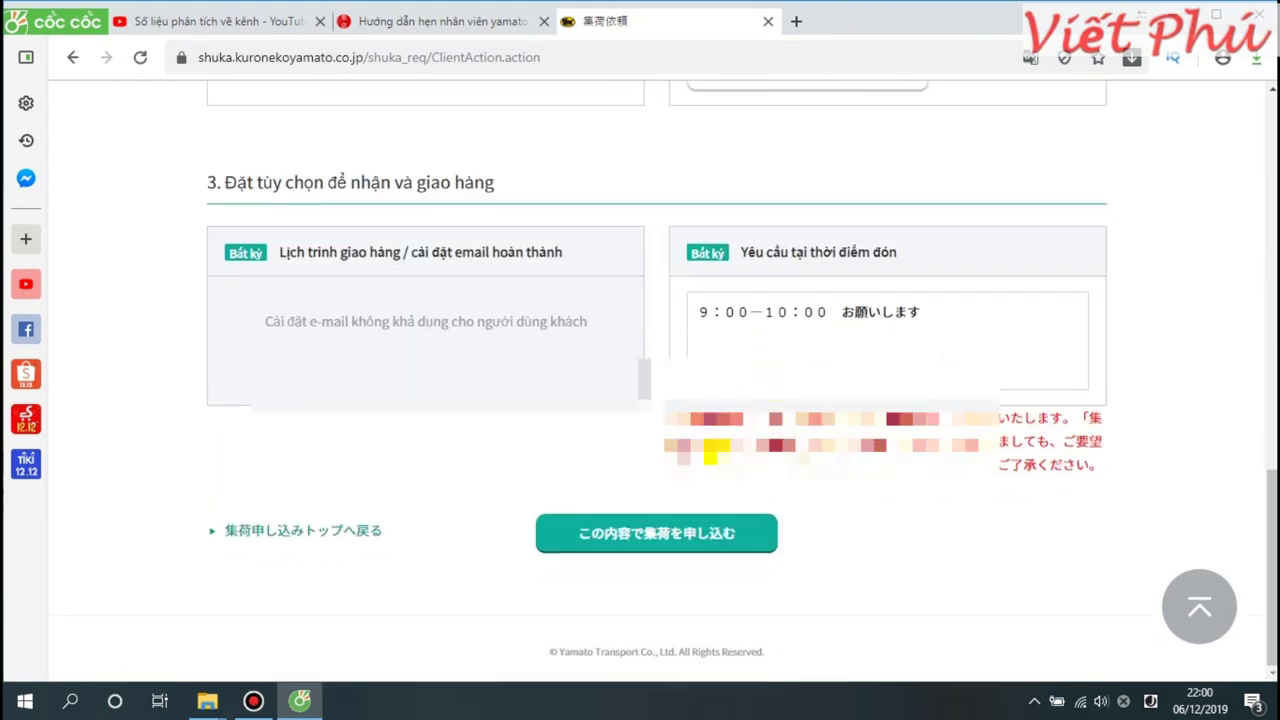
click(692, 528)
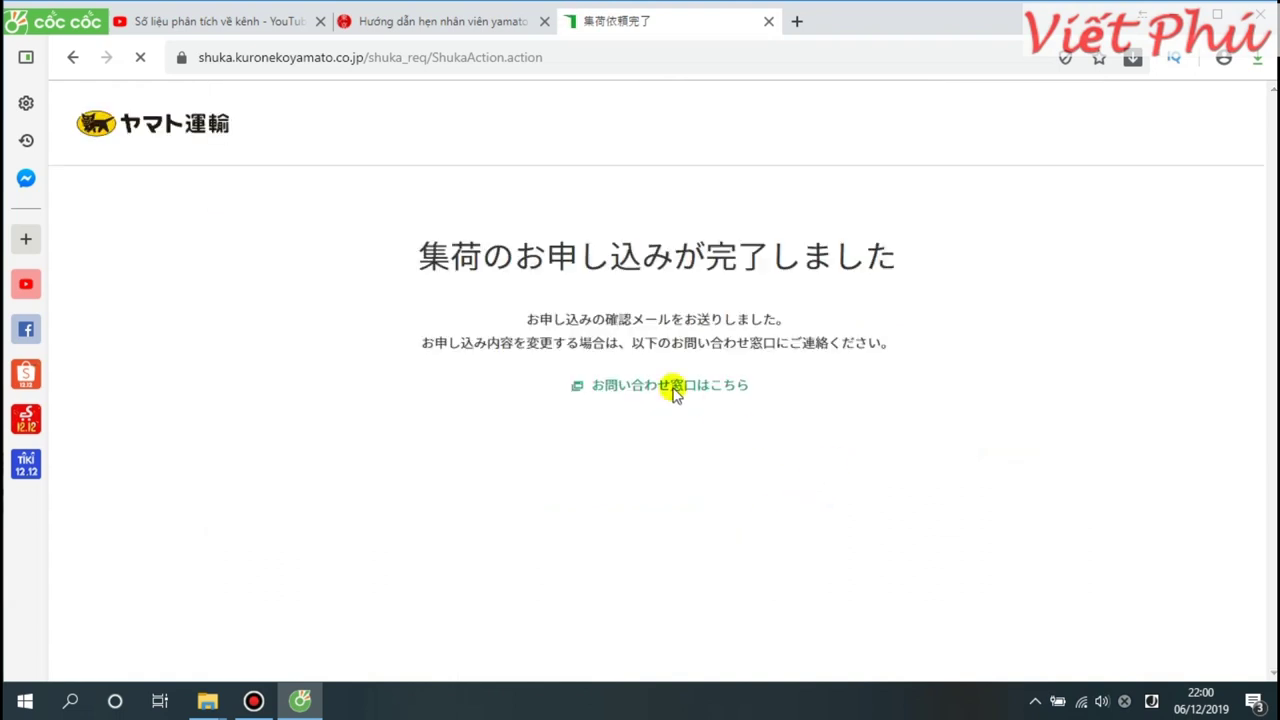
drag(917, 271, 407, 236)
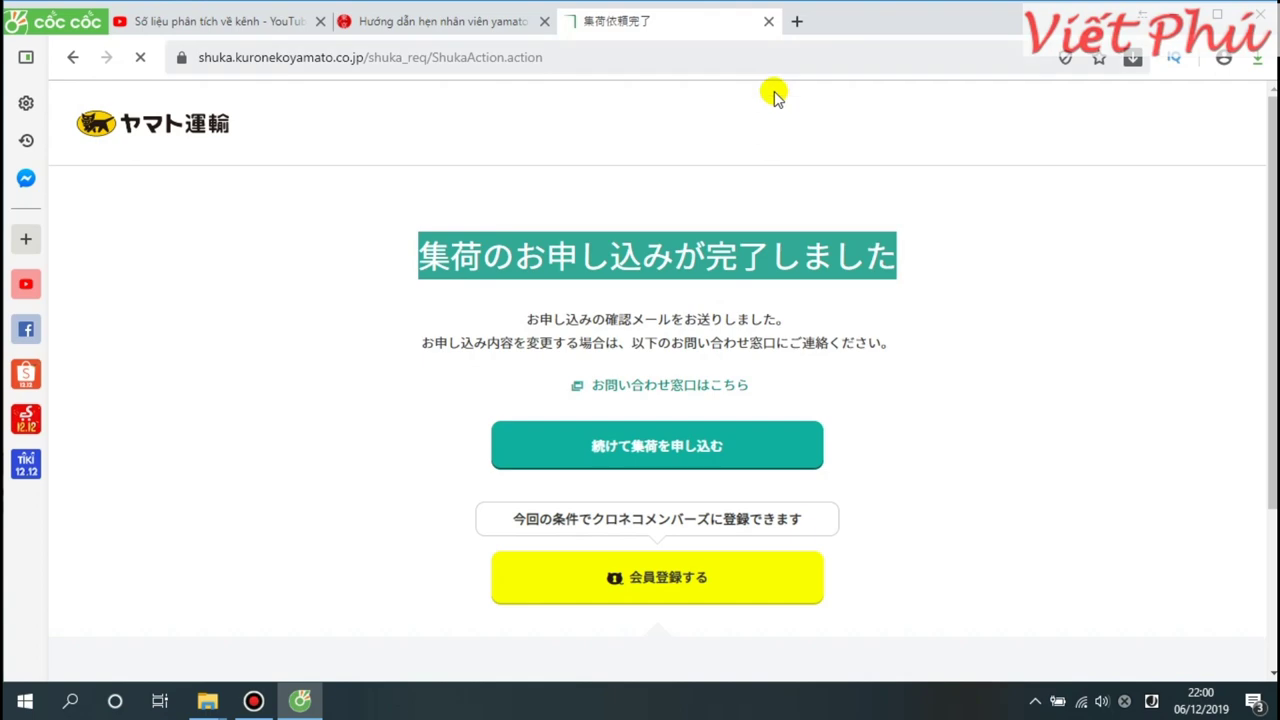
click(990, 263)
Switch to Gmail in a new browser tab and open Yamato's 集荷依頼受付完了のお知らせ email.
click(794, 24)
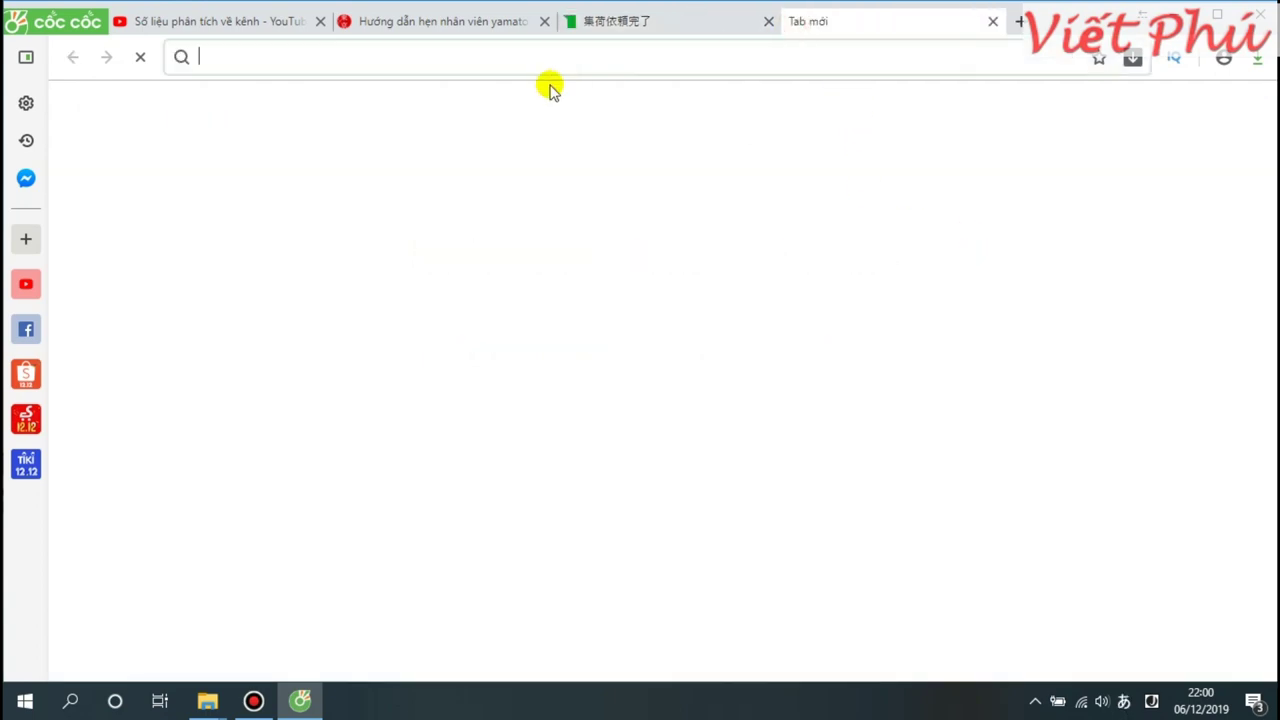
text(、あ)
key(BackSpace)
key(BackSpace)
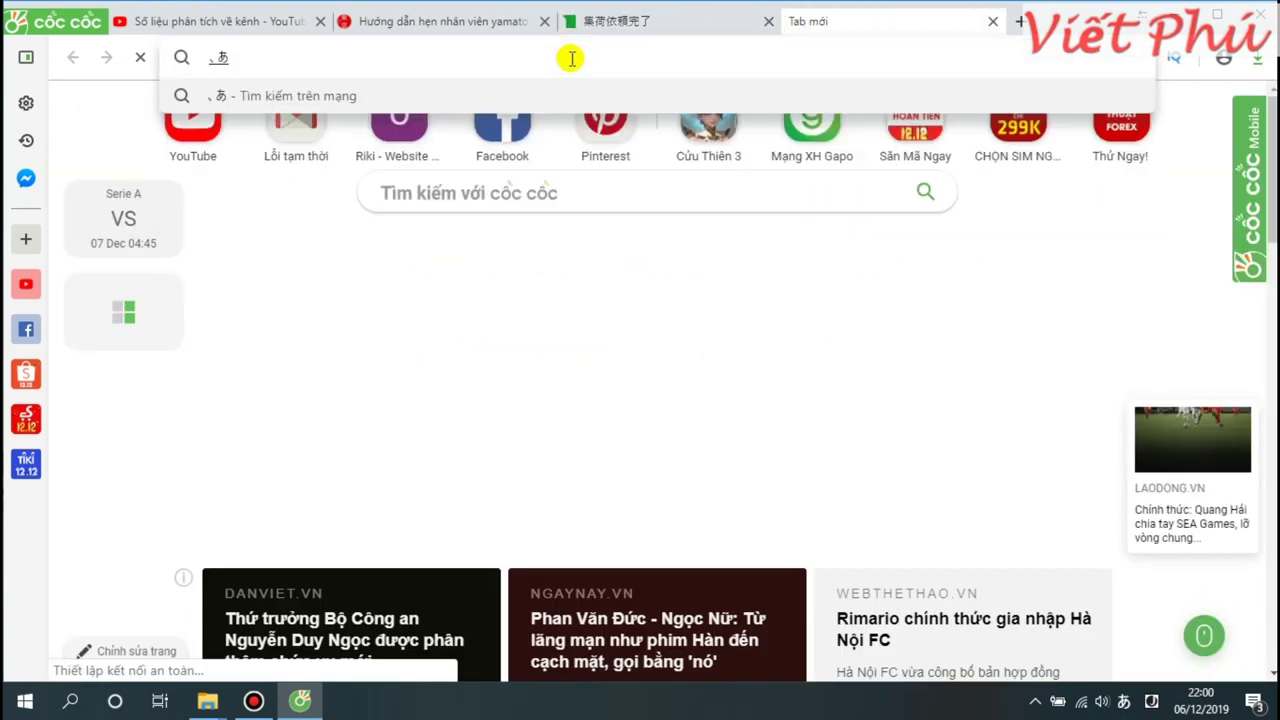
click(296, 114)
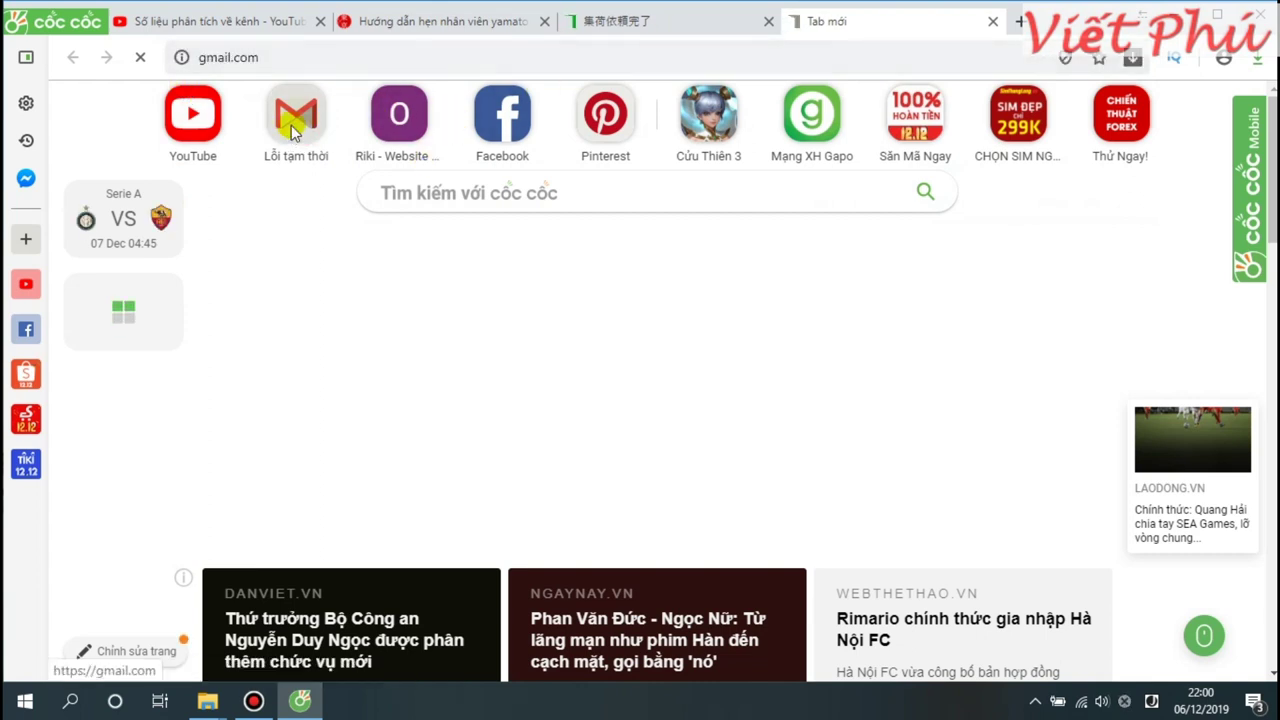
mouse_move(702, 34)
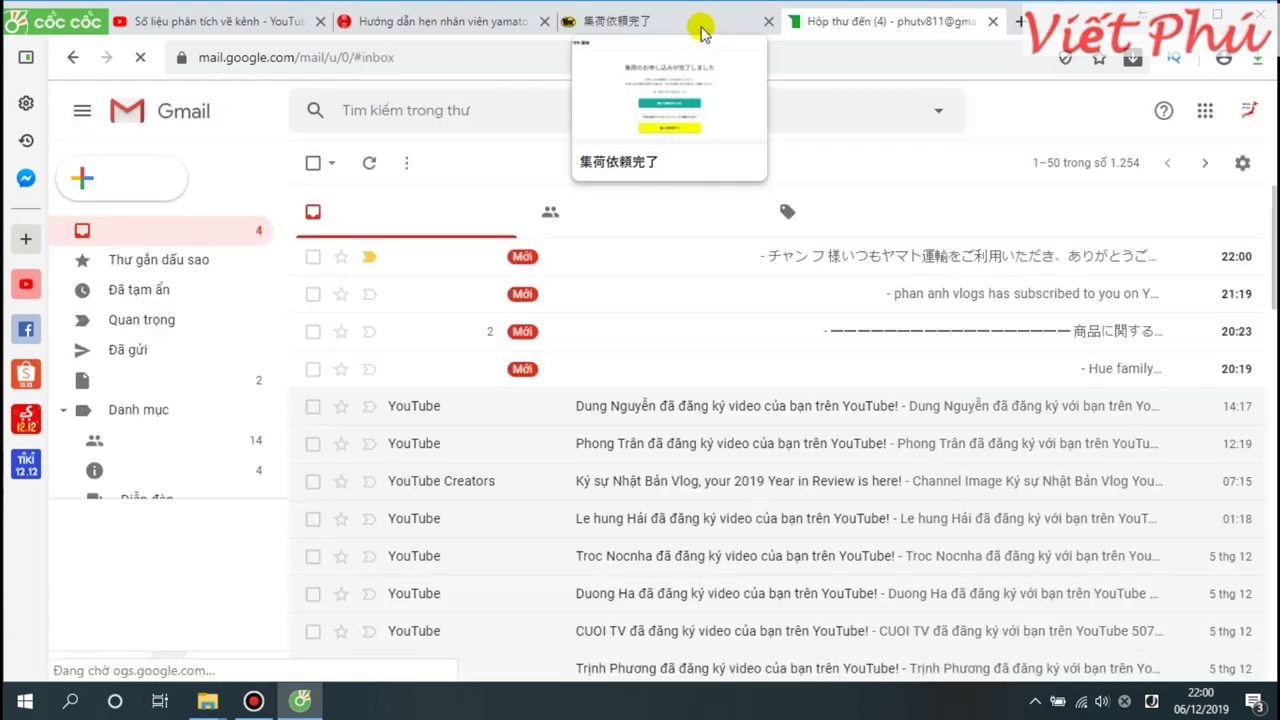
click(586, 260)
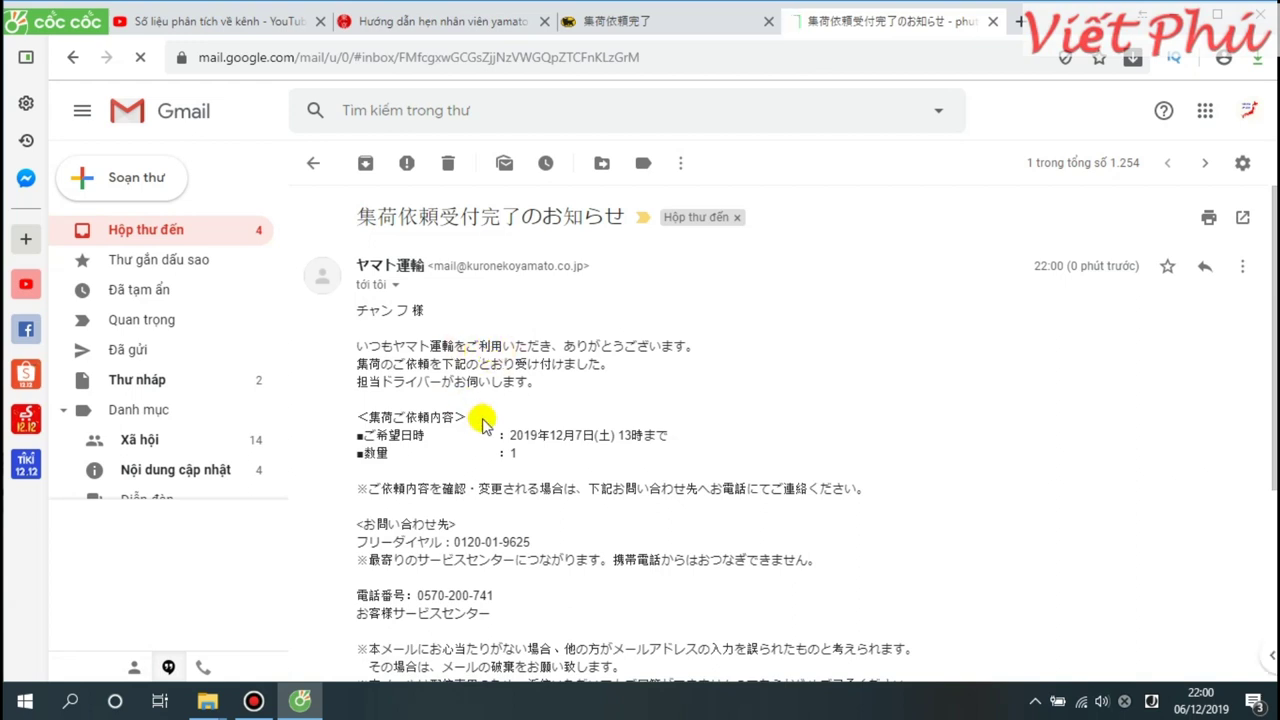
Go back to the pickup completion page and close its browser tab.
click(697, 30)
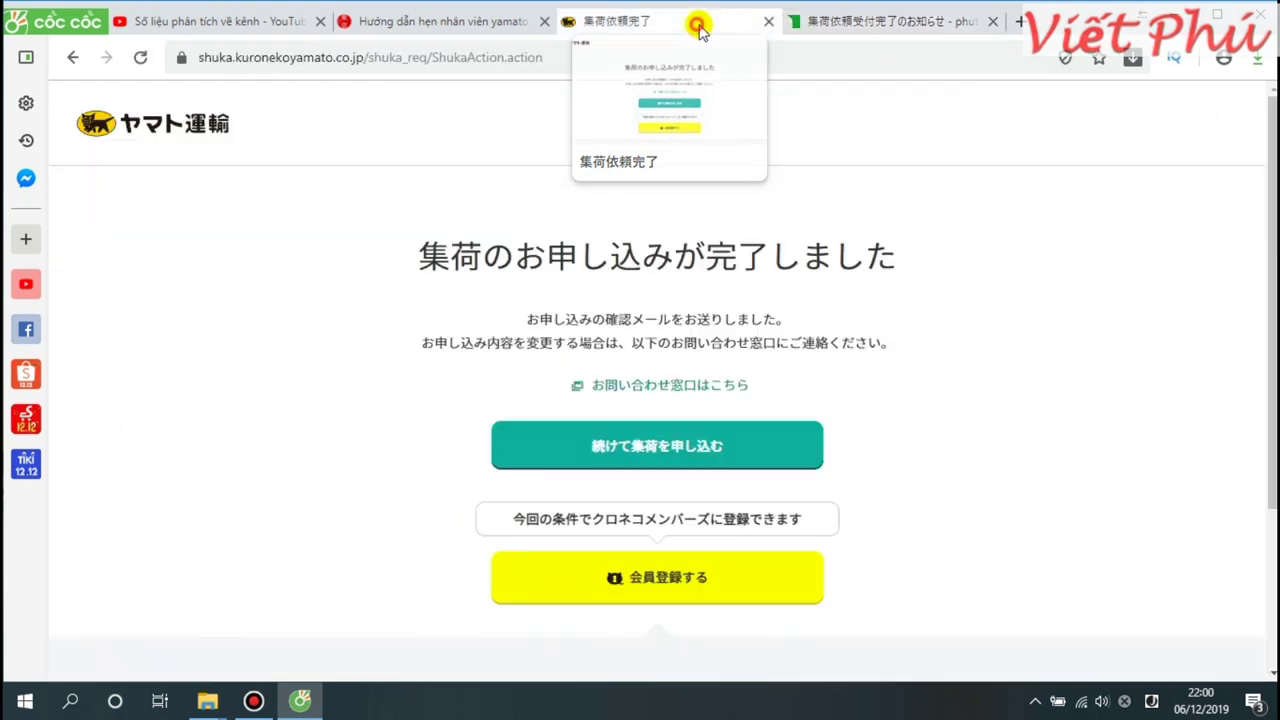
click(769, 22)
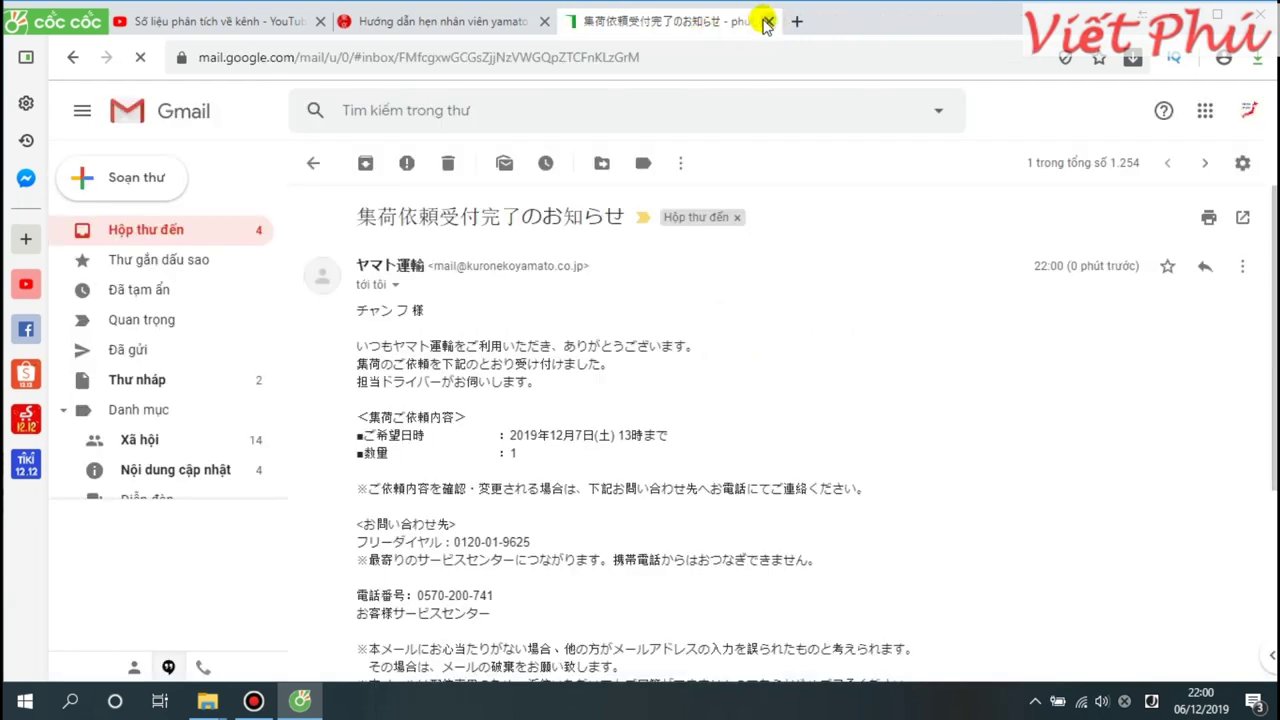